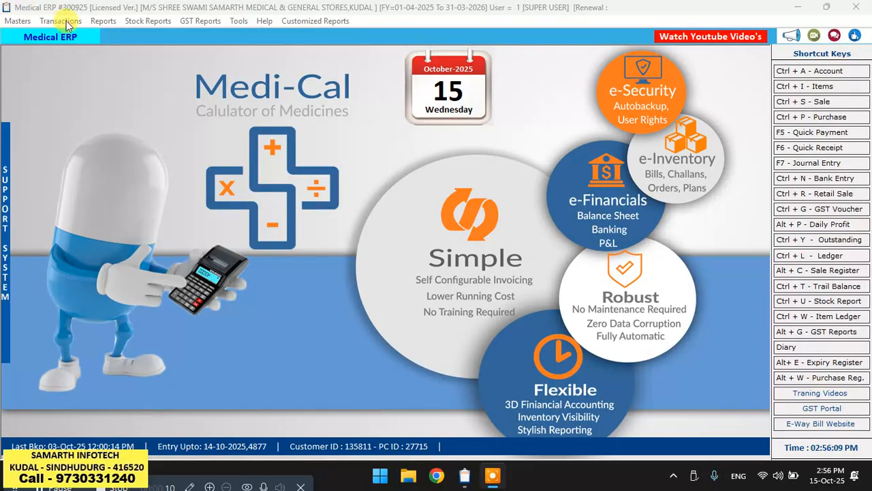
Start a new purchase bill dated 15-10-2025 with Credit terms from the purchase bills list
left_click(66, 24)
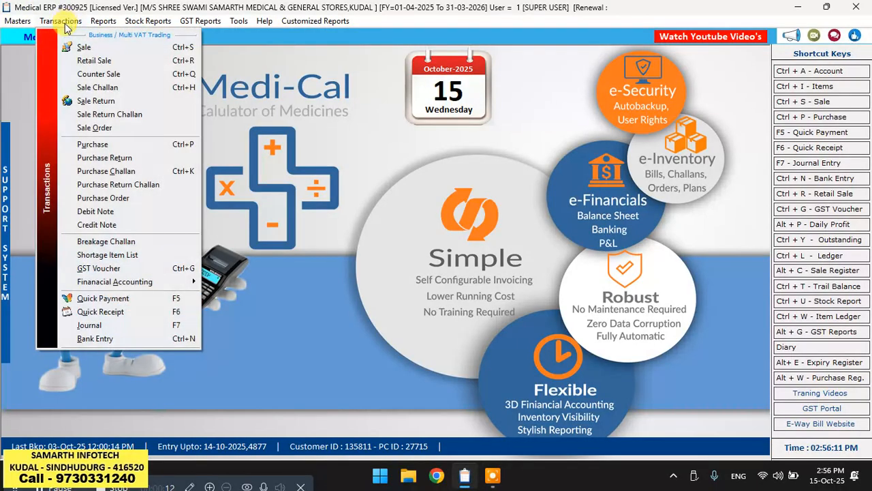
left_click(95, 144)
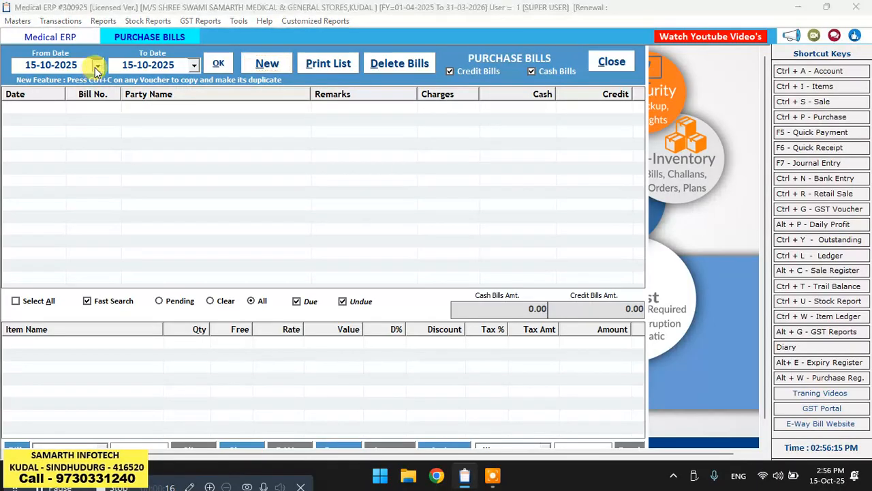
left_click(97, 65)
left_click(146, 65)
left_click(160, 64)
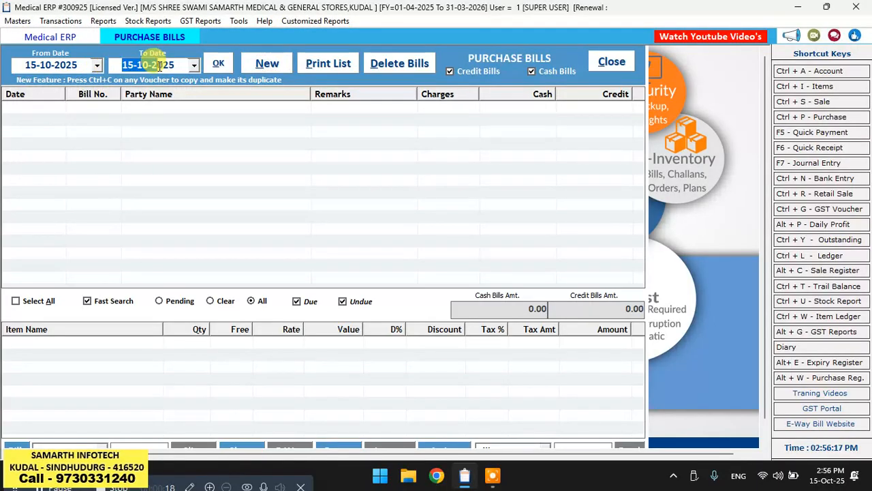
left_click(98, 65)
left_click(68, 63)
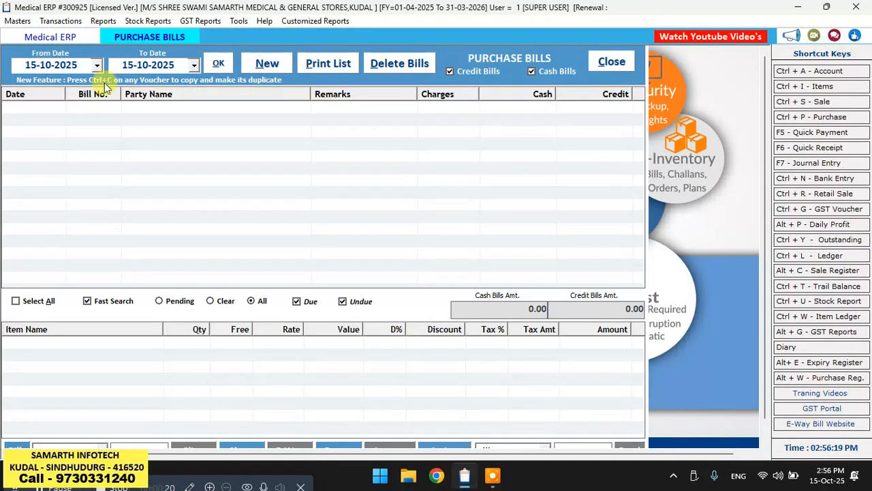
left_click(273, 69)
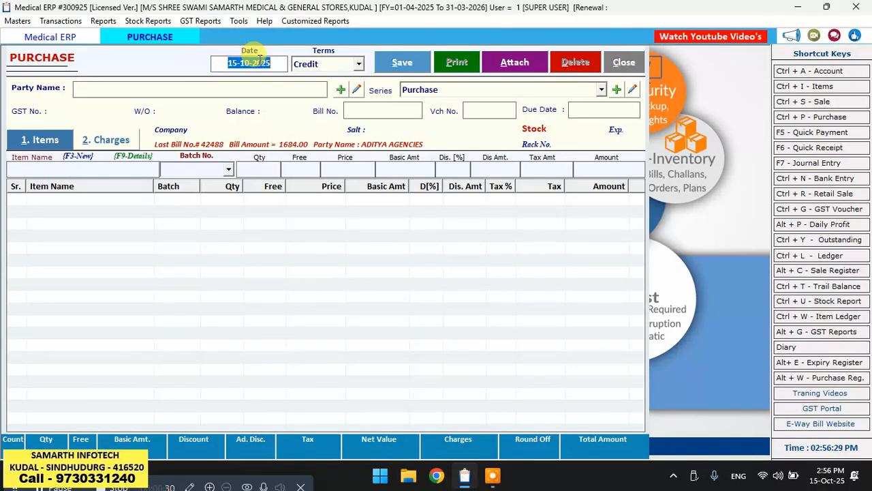
key("Return")
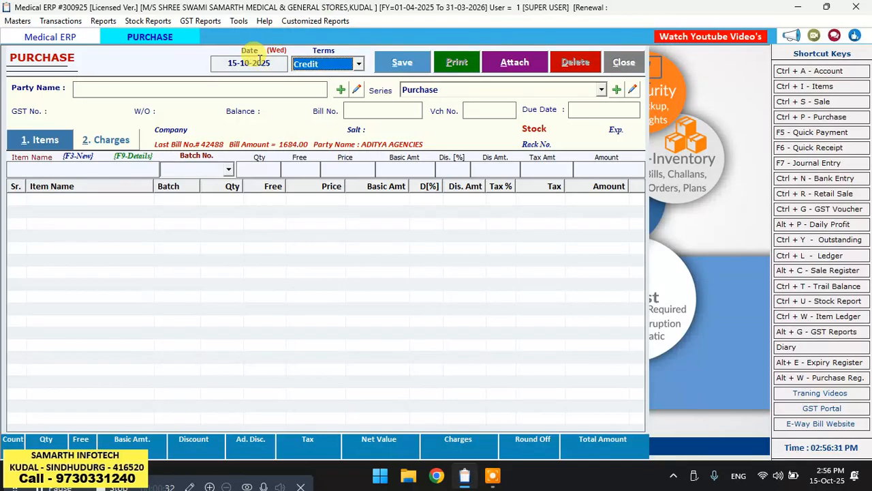
key("Return")
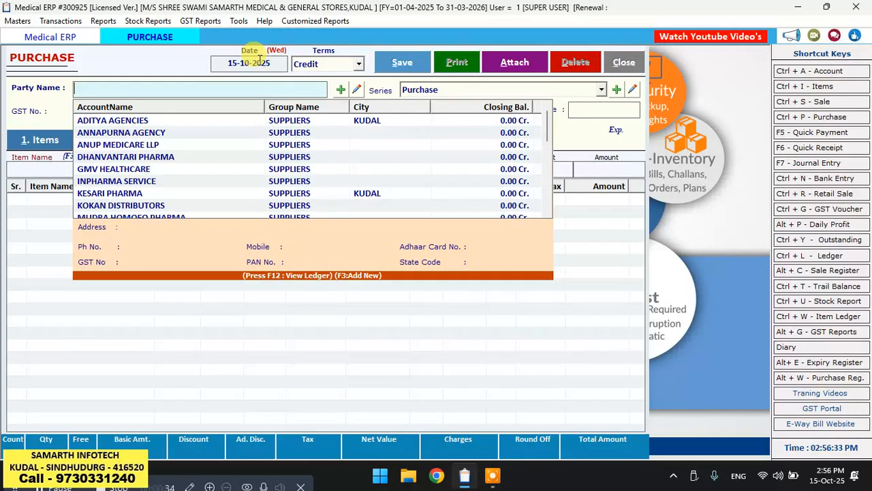
View the blank account form for adding a new supplier and close it without saving
key("Down")
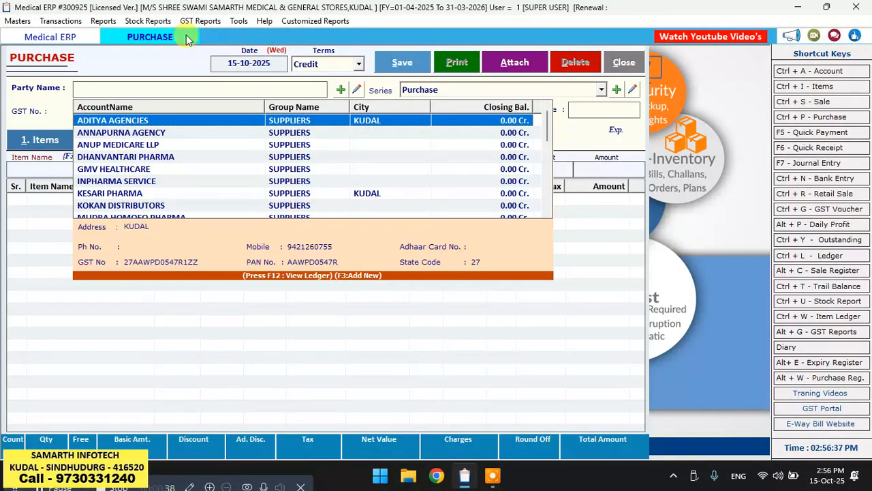
left_click(338, 90)
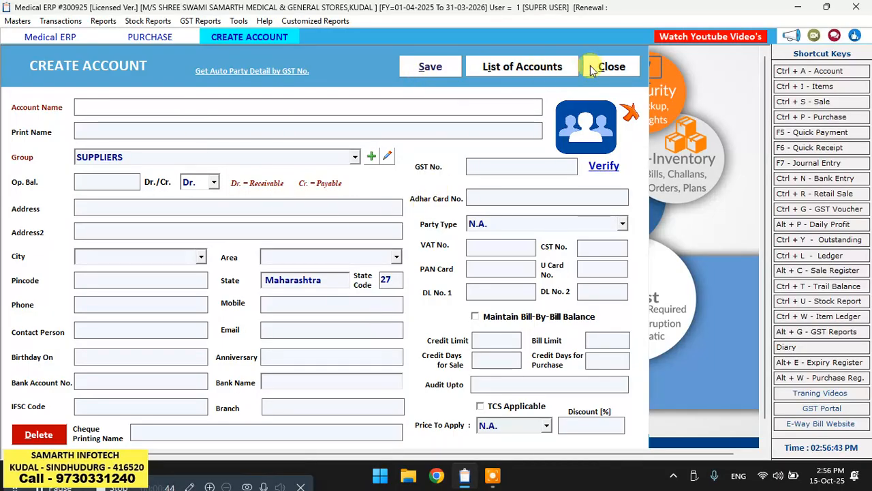
left_click(611, 66)
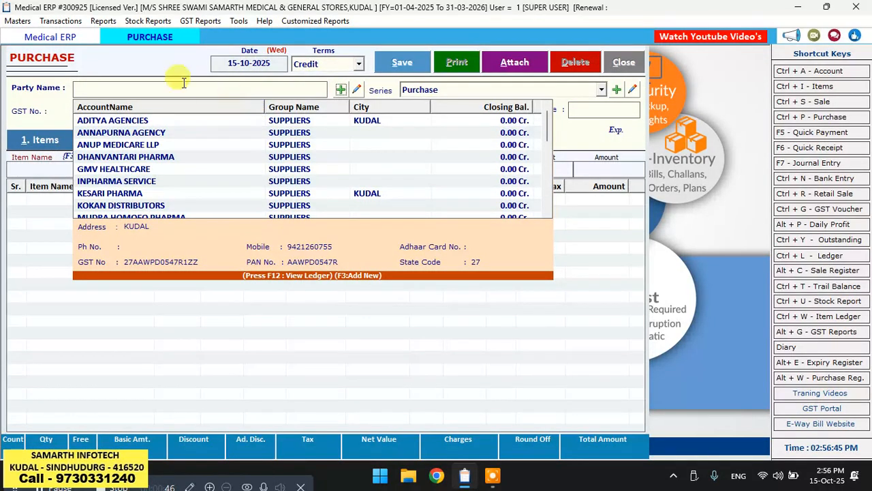
Set ANNAPURNA AGENCY as the supplier, keep the Purchase series and enter bill number 234
key("Down")
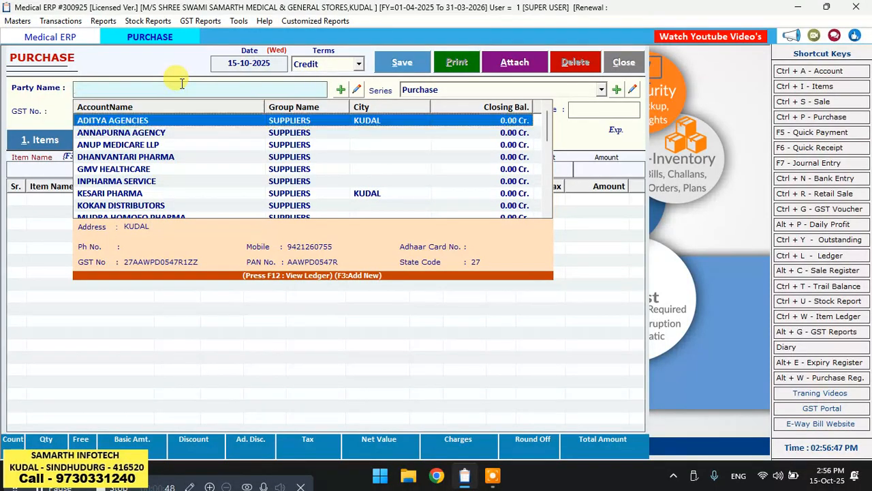
key("Down")
key("Return")
key("Return")
key("Return")
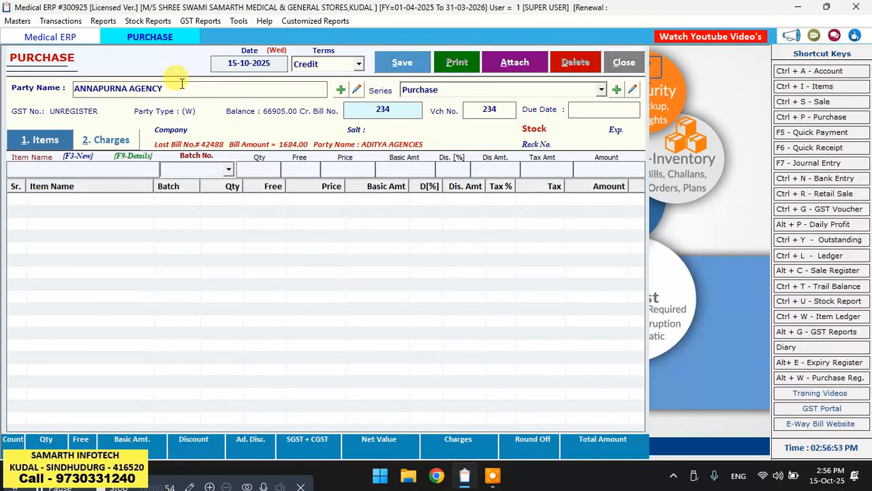
key("Return")
key("Return")
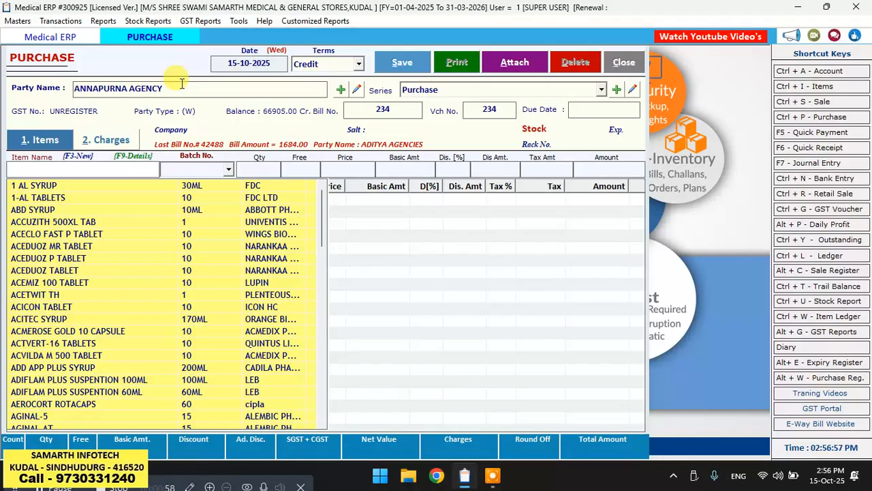
Select SARIDON TABLET as the item and start a new batch A4520 with expiry date 2-8-25
type("s")
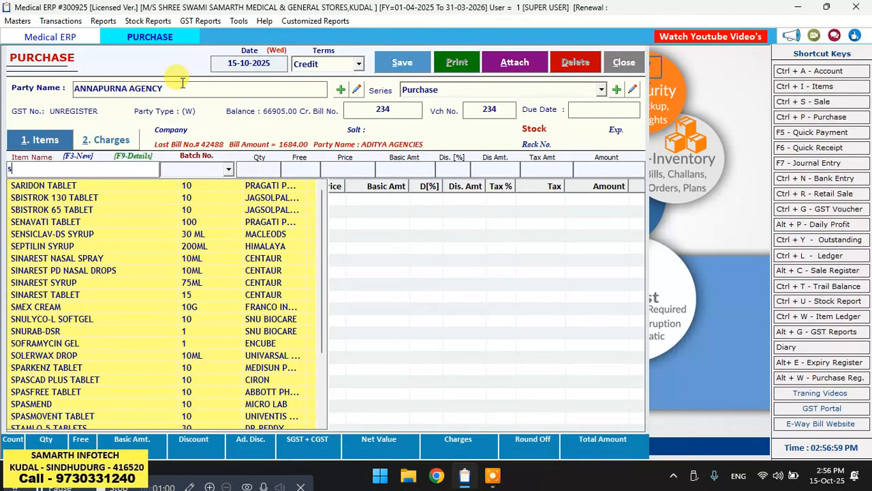
key("Return")
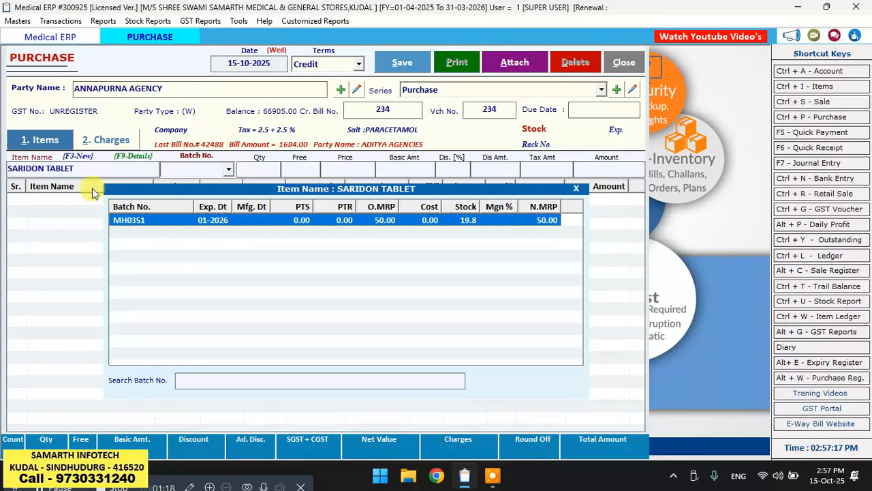
key("F3")
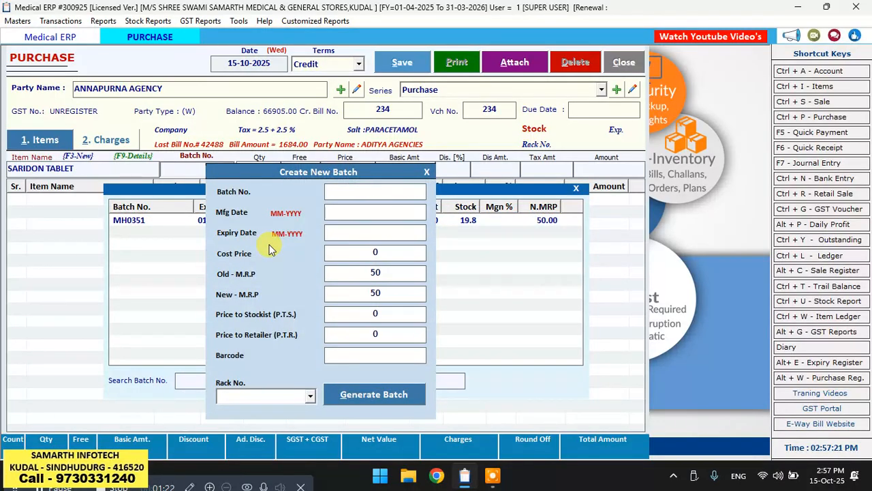
type("A4520")
key("Return")
type("2/8/25")
key("Return")
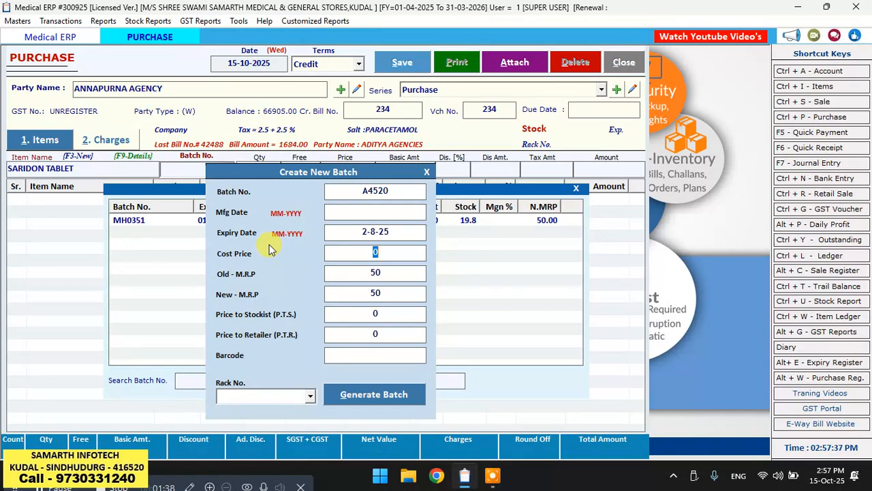
Set the batch's cost price, price to stockist and price to retailer to 10 each, keep both MRPs at 50 and generate the batch
type("10")
key("Return")
key("Return")
key("Return")
type("10")
key("Return")
type("10")
key("Return")
key("Return")
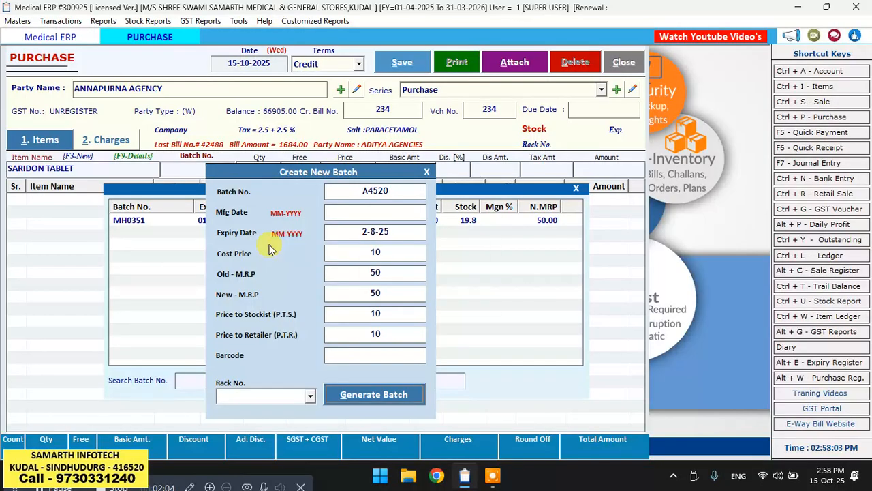
key("Return")
key("Return")
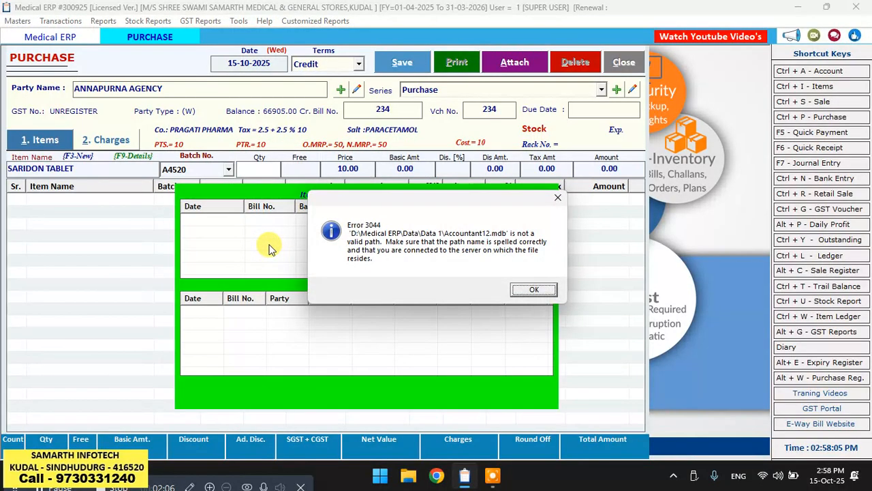
key("Return")
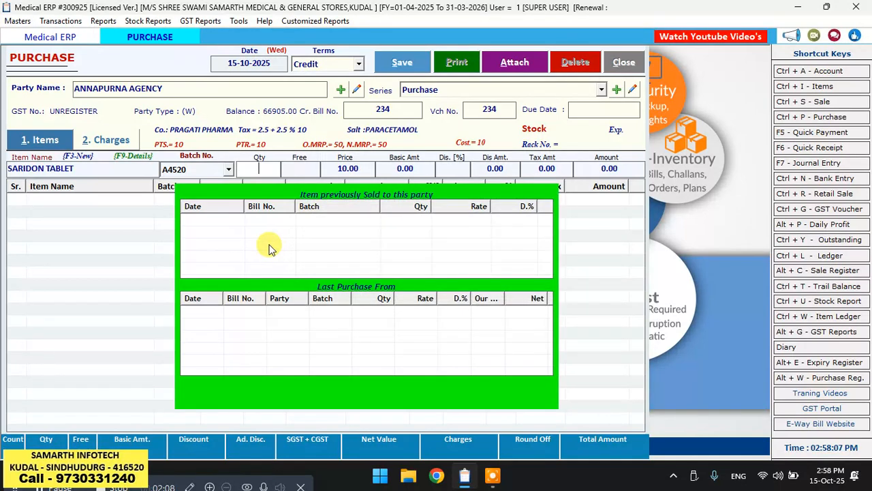
Add the SARIDON TABLET line to the bill with quantity 10, price 10.00, no free quantity and no discount
type("10")
key("Return")
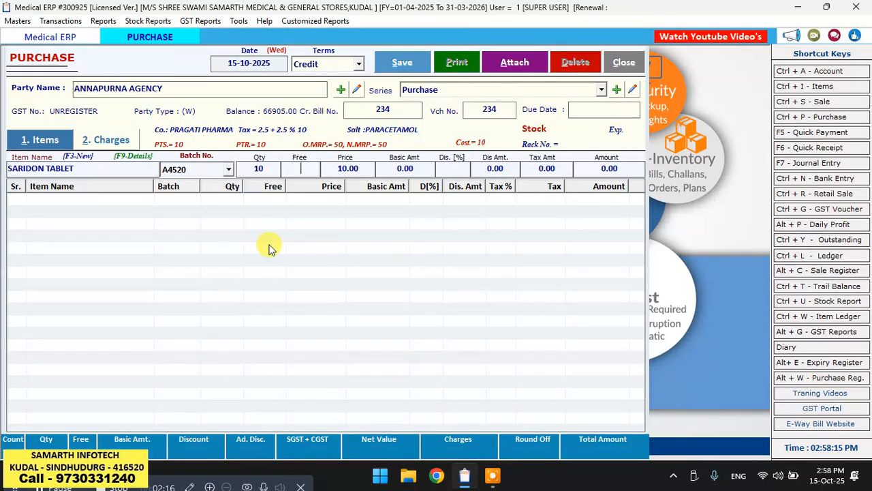
left_click(307, 167)
key("Return")
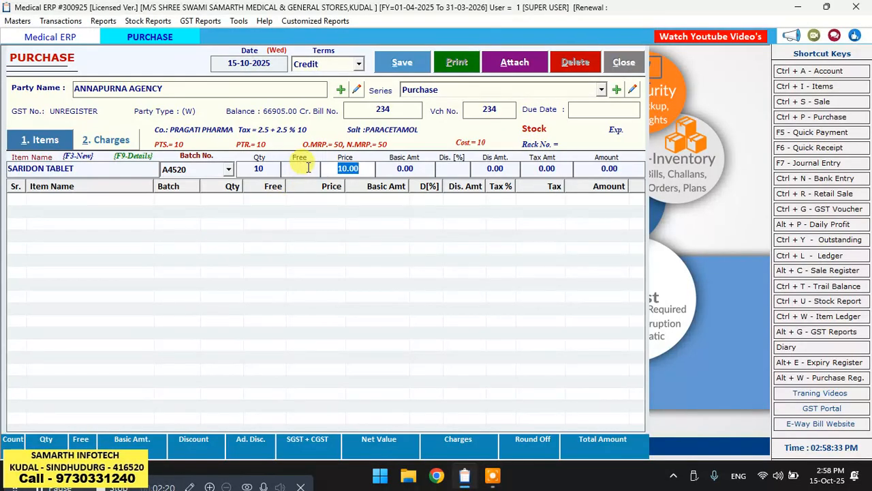
key("Return")
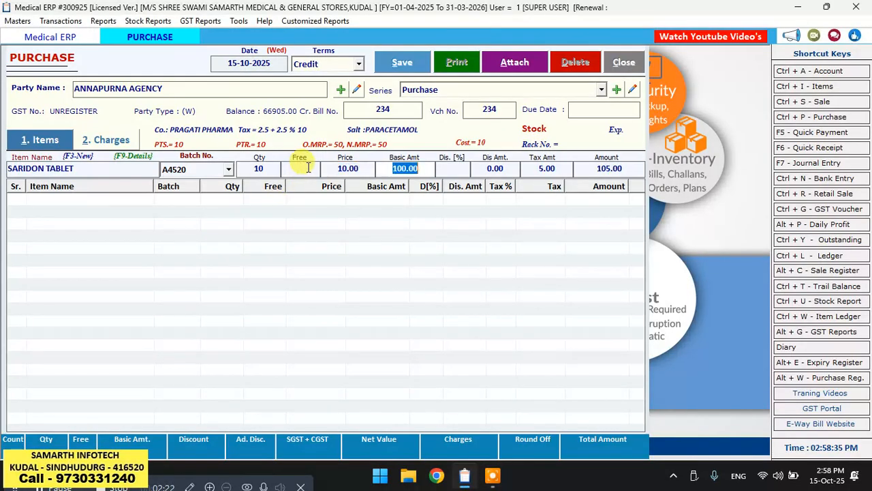
key("Return")
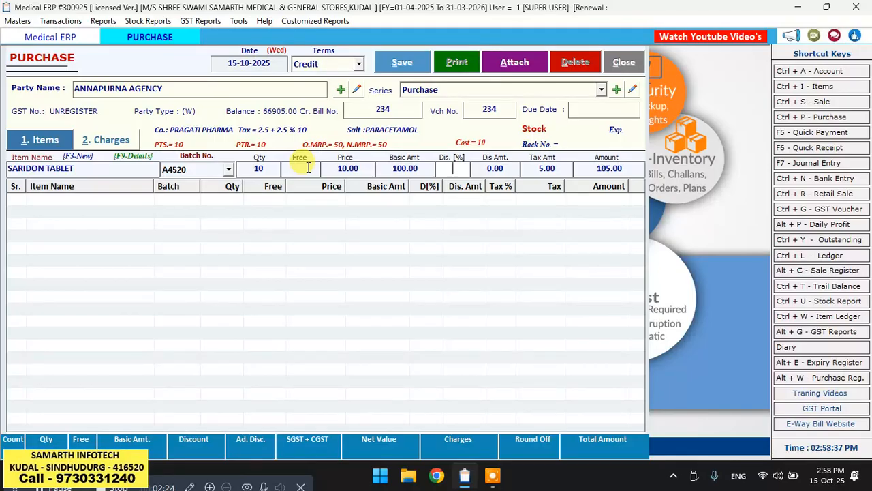
key("Return")
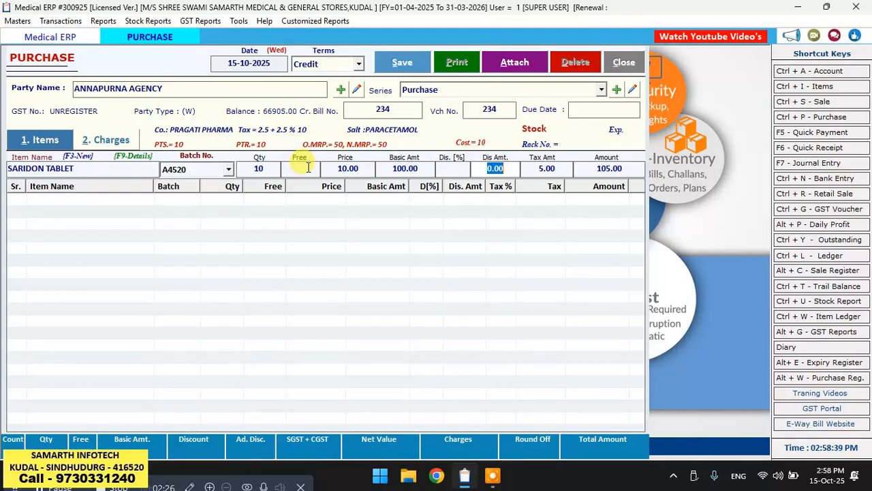
left_click(451, 168)
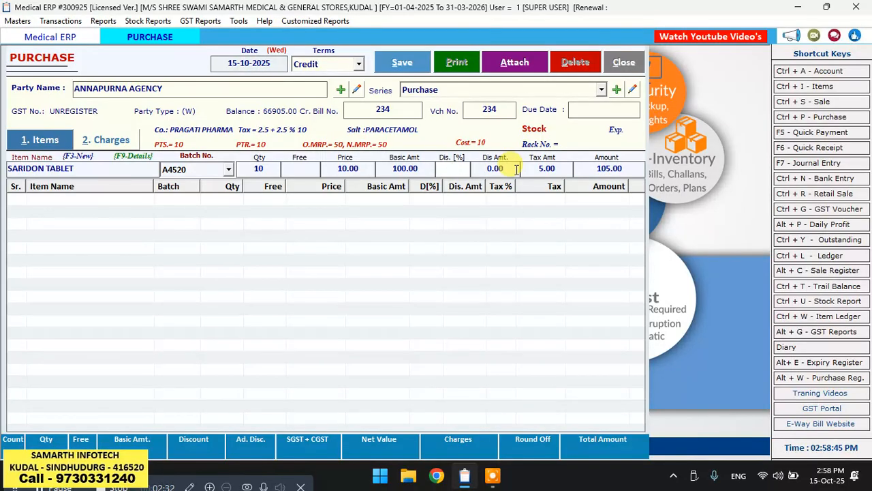
key("Return")
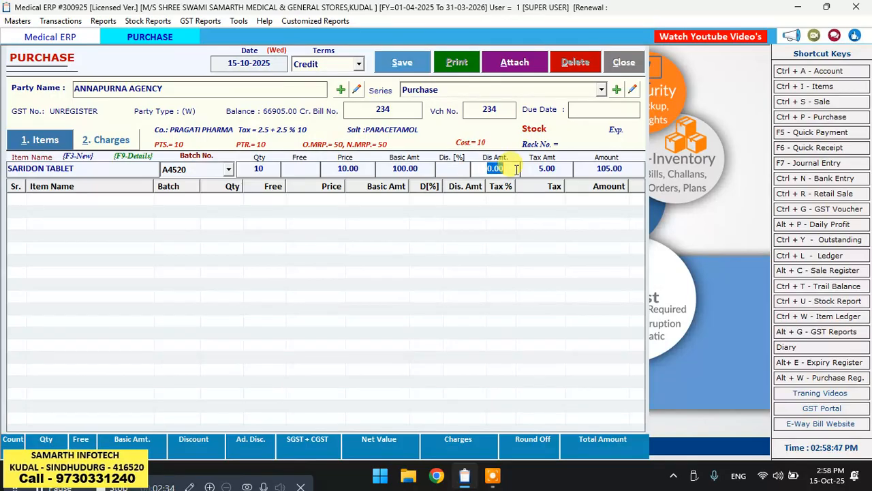
key("Return")
key("Return")
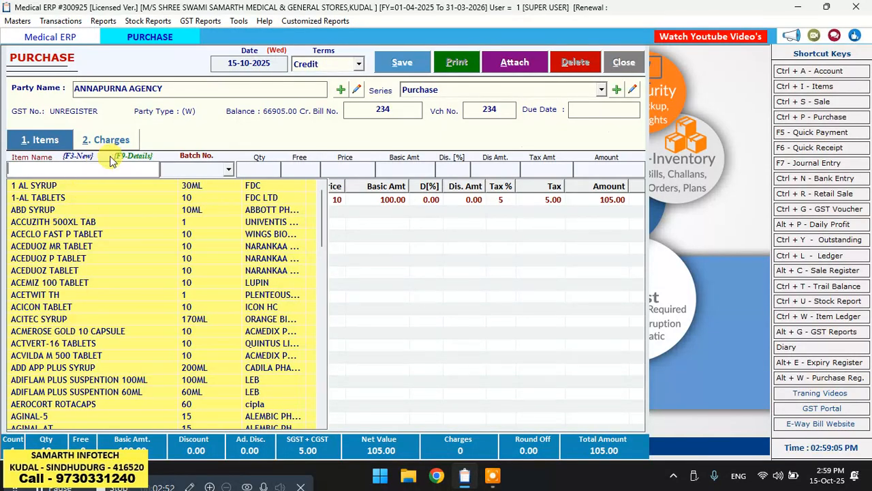
Search the items for names containing GOLD with *GOLD and select ACMEROSE GOLD 10 CAPSULE
type("*G")
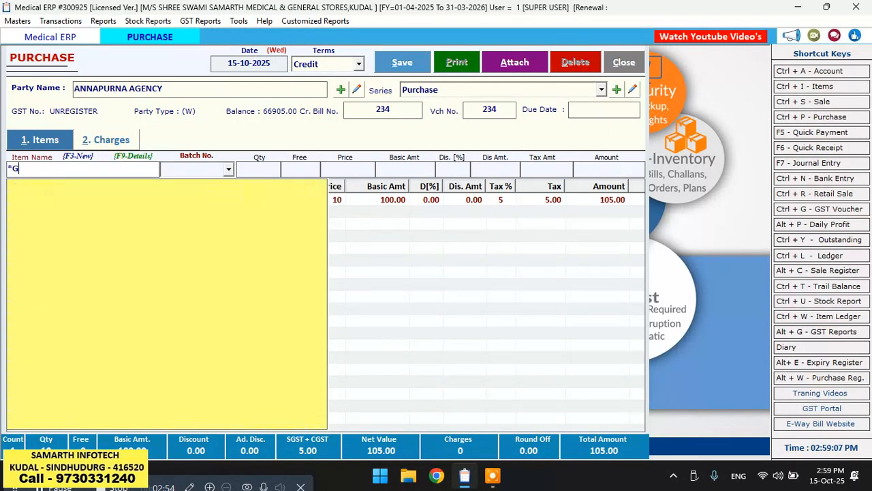
type("OLD")
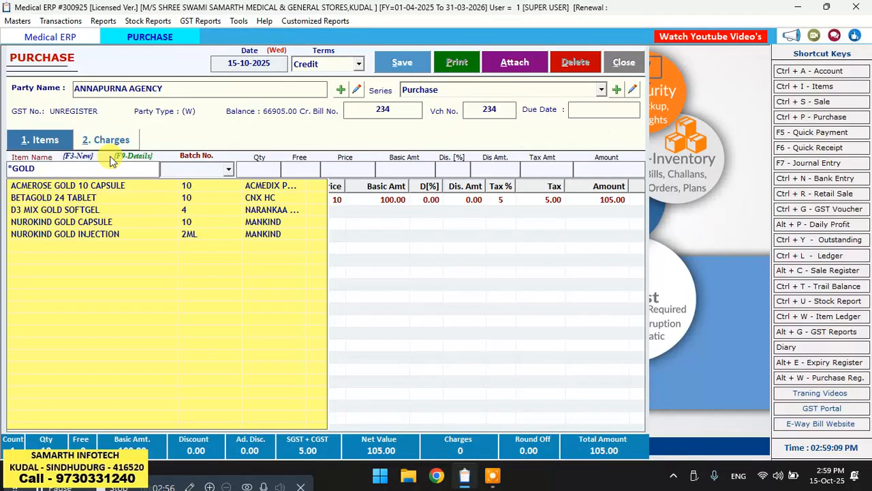
key("Down")
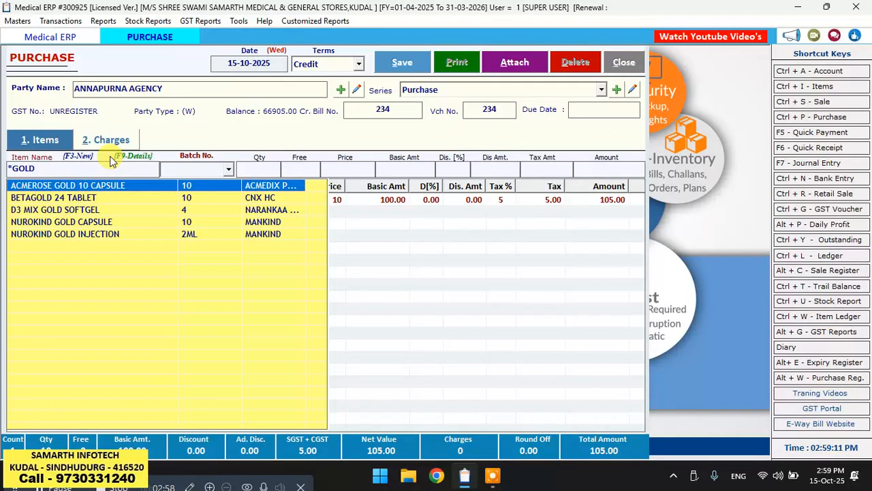
key("Return")
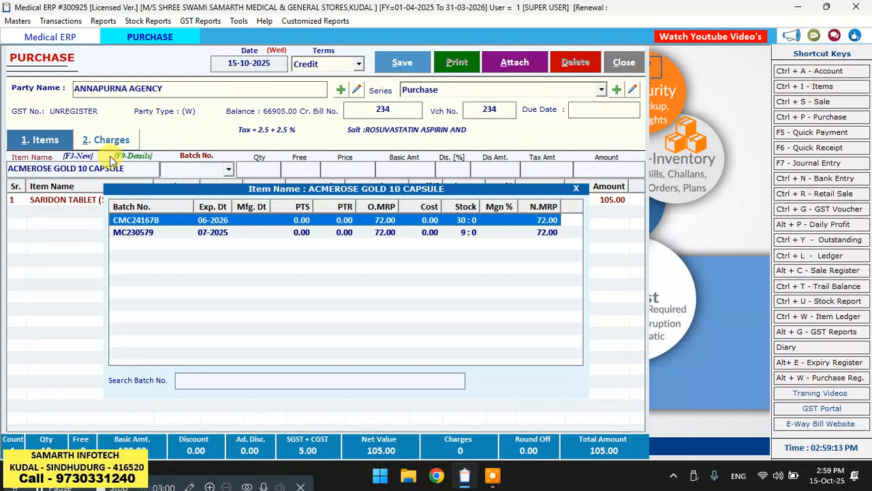
Examine the existing batches of ACMEROSE GOLD 10 CAPSULE
key("Down")
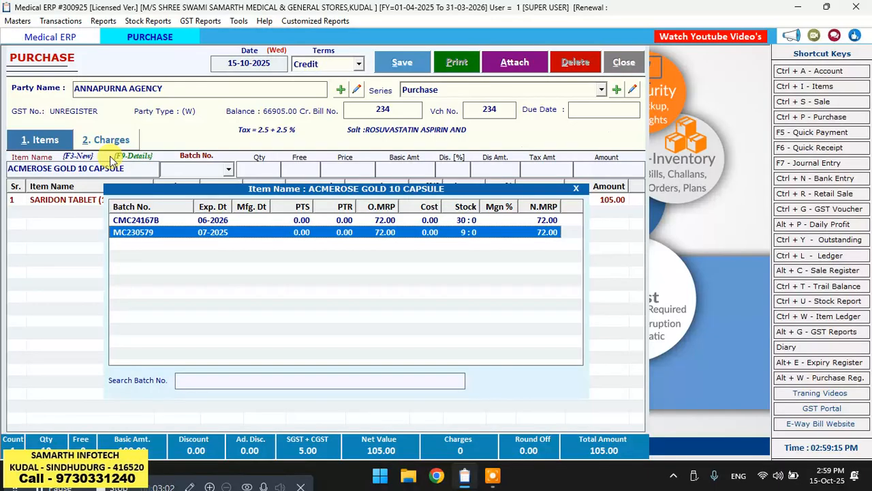
key("Up")
key("Down")
key("Down")
key("Up")
key("Up")
key("Down")
key("Down")
key("Up")
key("Down")
Start a new batch of ACMEROSE GOLD 10 CAPSULE with batch number G12545, no manufacturing date and expiry date 2-2-26
key("Return")
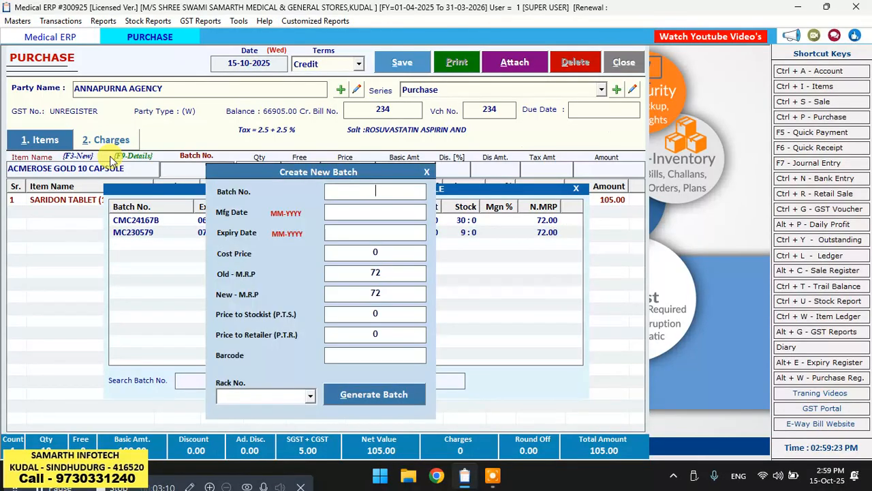
type("G12545")
key("Return")
key("Return")
type("2/26")
key("Return")
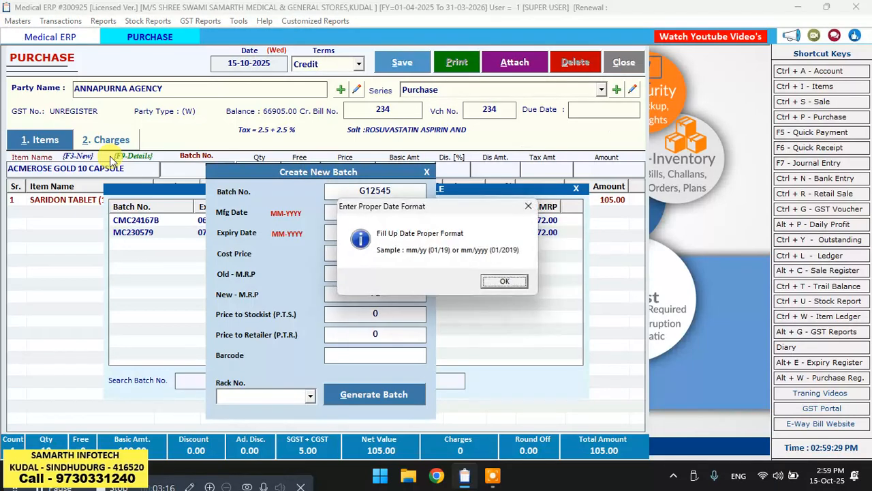
key("Return")
type("/26")
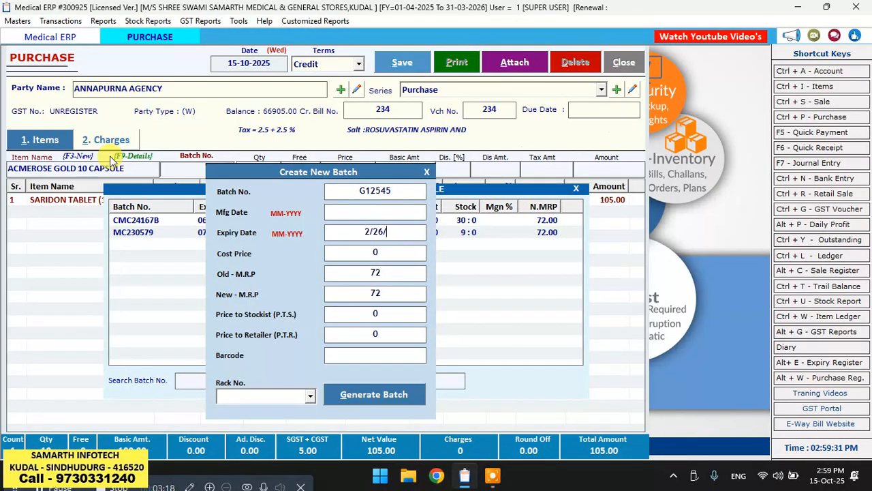
key("Left")
key("Left")
key("Left")
key("BackSpace")
key("Return")
Set the batch's cost price to 10 and price to retailer to 20, keep both MRPs at 72 and generate the batch
type("10")
key("Return")
key("Return")
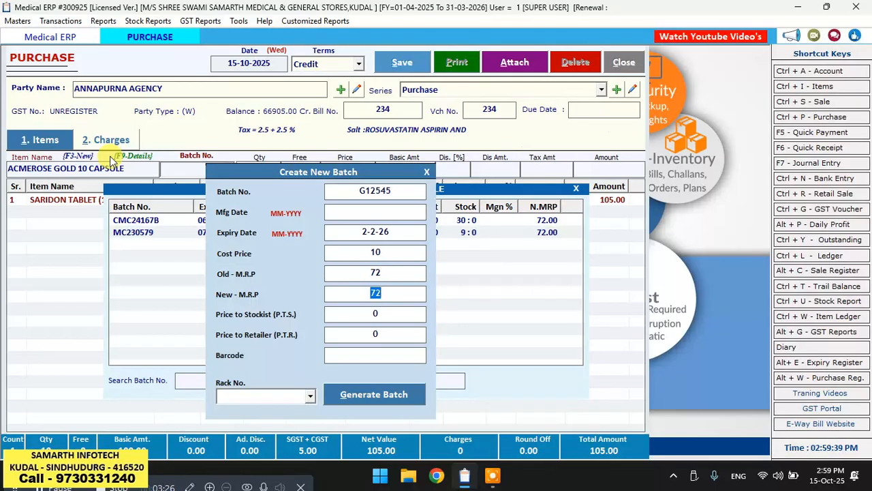
key("Return")
key("Return")
type("200")
left_click(400, 331)
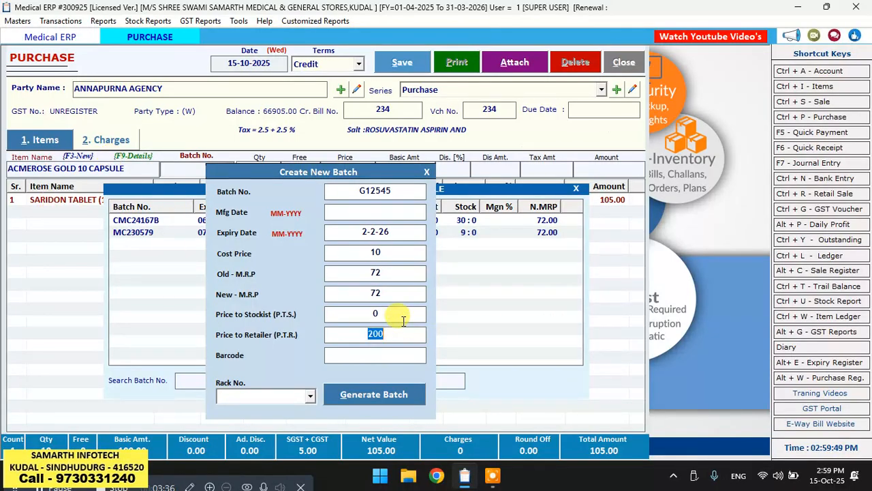
type("20")
key("Return")
key("Return")
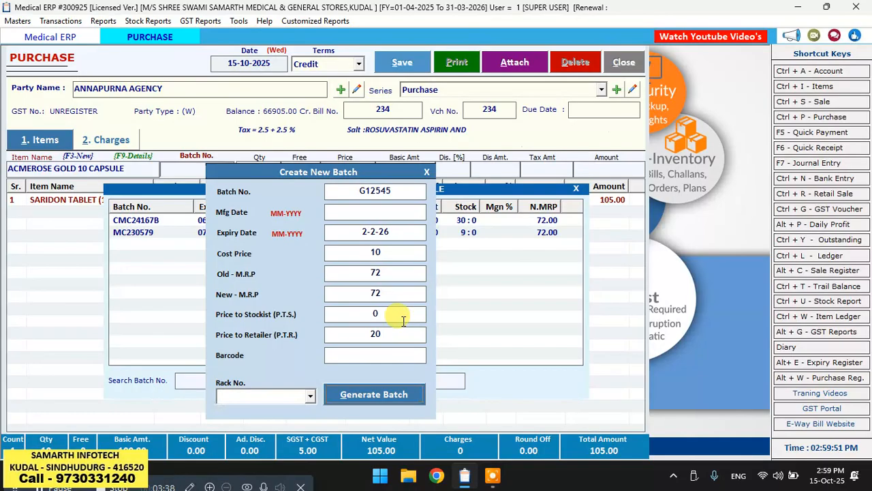
key("Return")
key("Return")
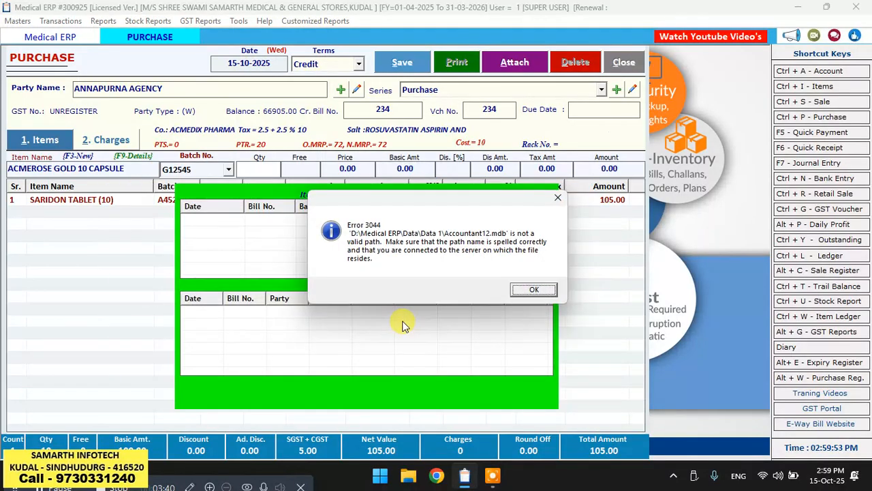
key("Return")
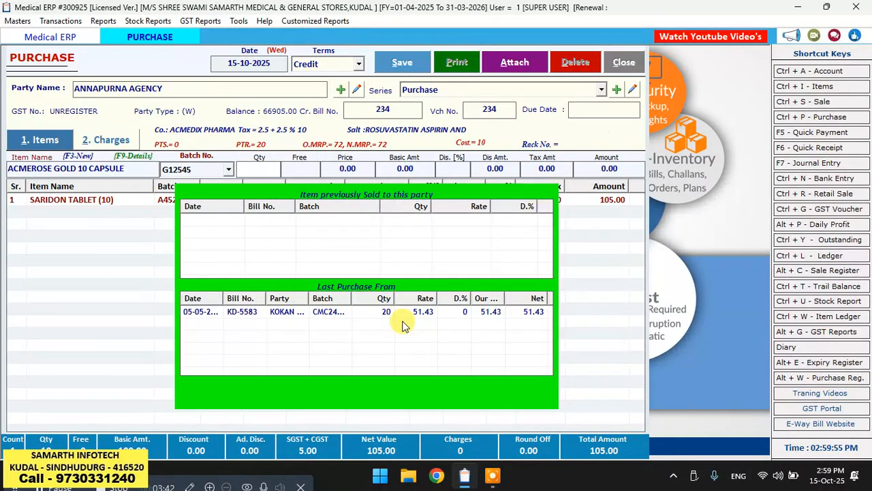
Add the ACMEROSE GOLD 10 CAPSULE line to the bill with quantity 10, free quantity 1, price 20 and no discount
type("10")
key("Return")
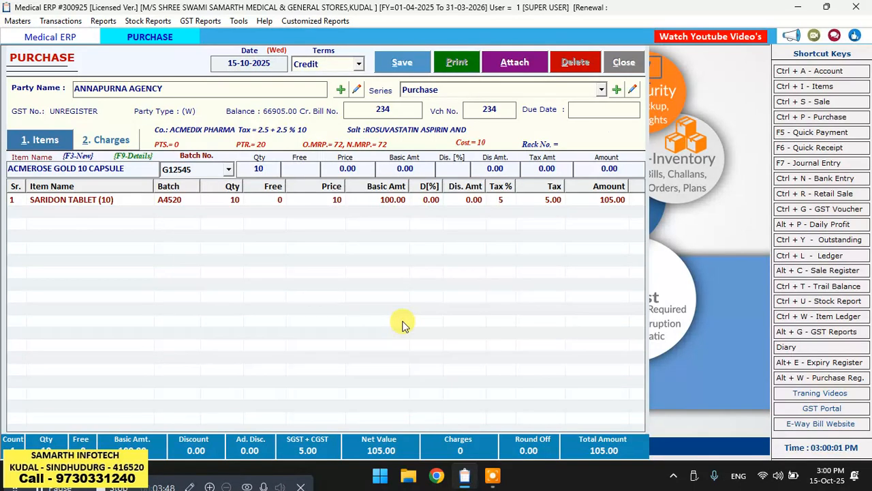
type("1")
key("Return")
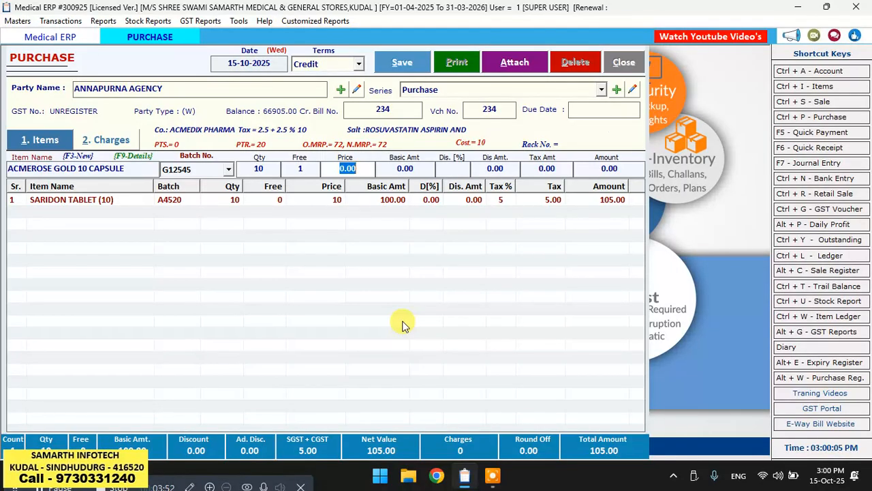
type("20")
key("Return")
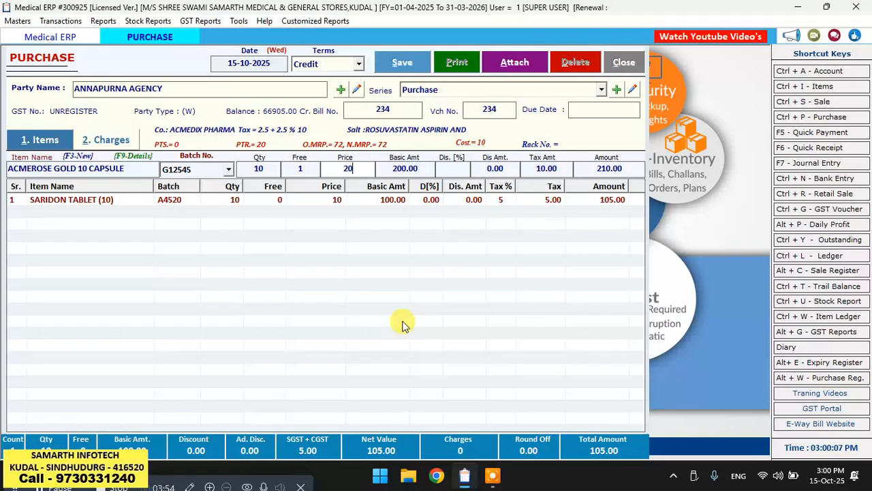
key("Return")
key("Return")
key("Return")
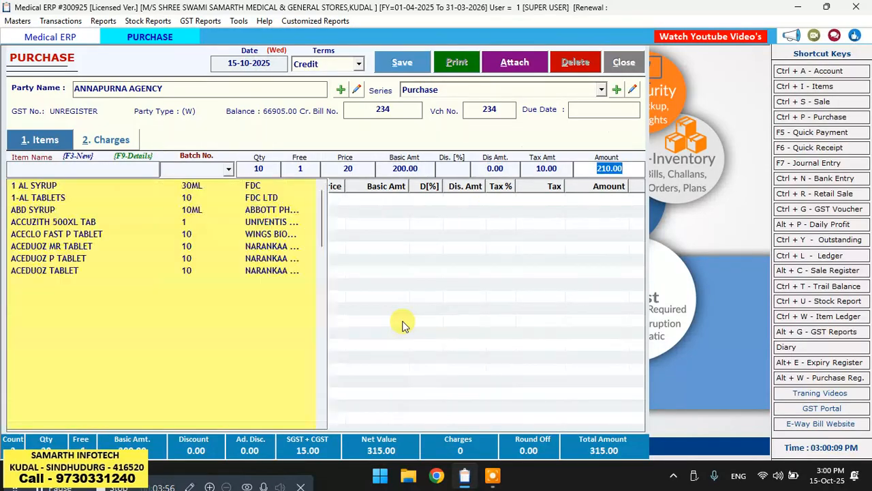
key("Return")
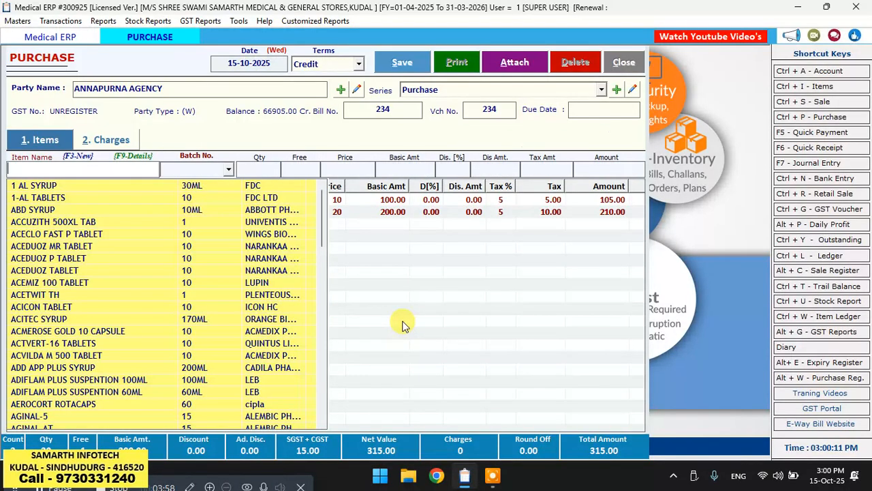
Select ACITEC SYRUP from the item list as the third item of the bill
left_click(487, 251)
left_click(90, 168)
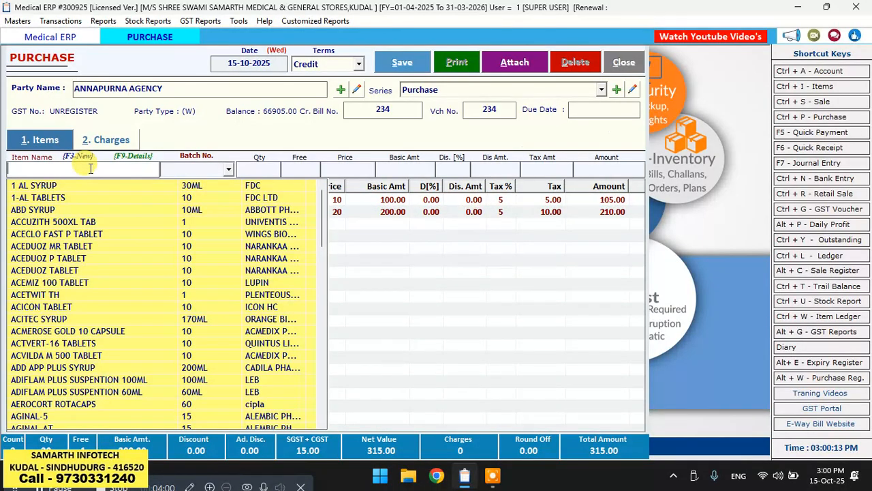
key("Down")
key("Down")
key("Down")
key("Down")
key("Down")
key("Down")
key("Down")
key("Down")
key("Down")
key("Down")
key("Down")
key("Down")
key("Return")
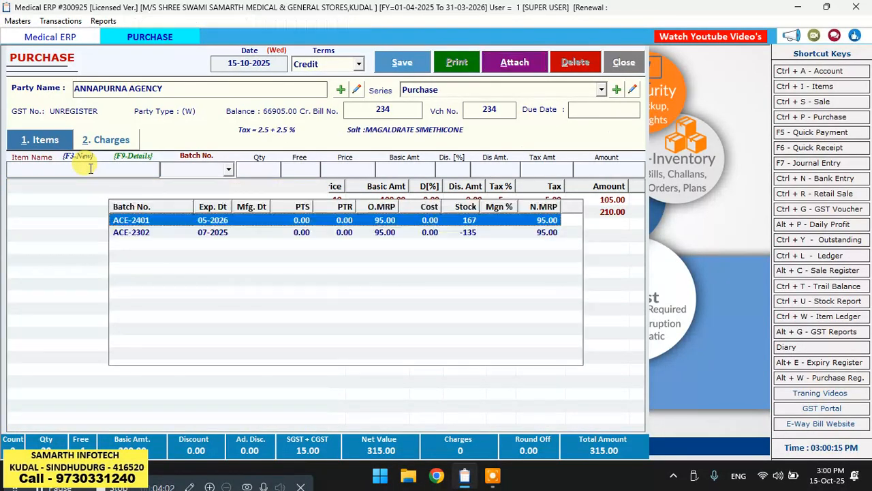
Start a new batch of ACITEC SYRUP with batch number R45212, no manufacturing date and expiry date 1-2-27
key("F3")
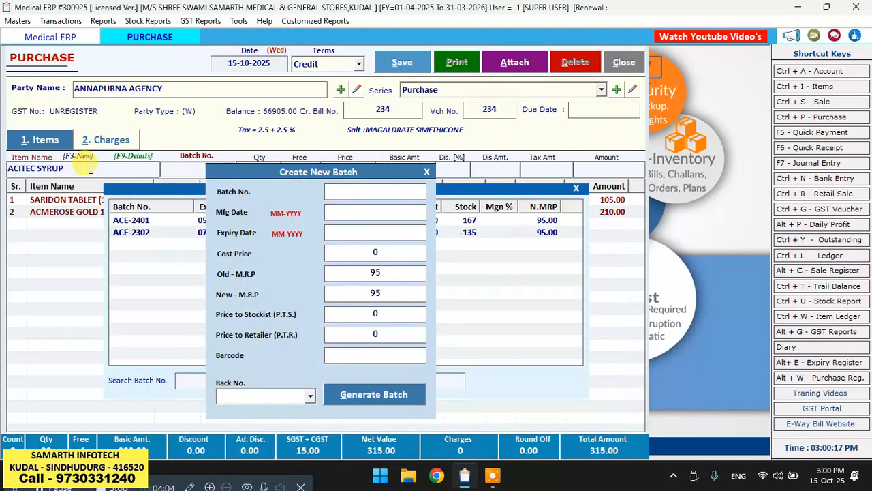
type("R45212")
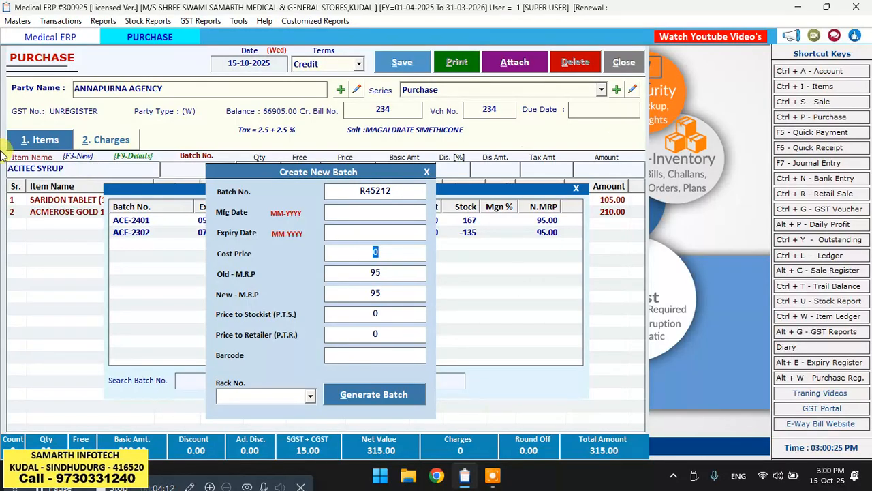
left_click(364, 231)
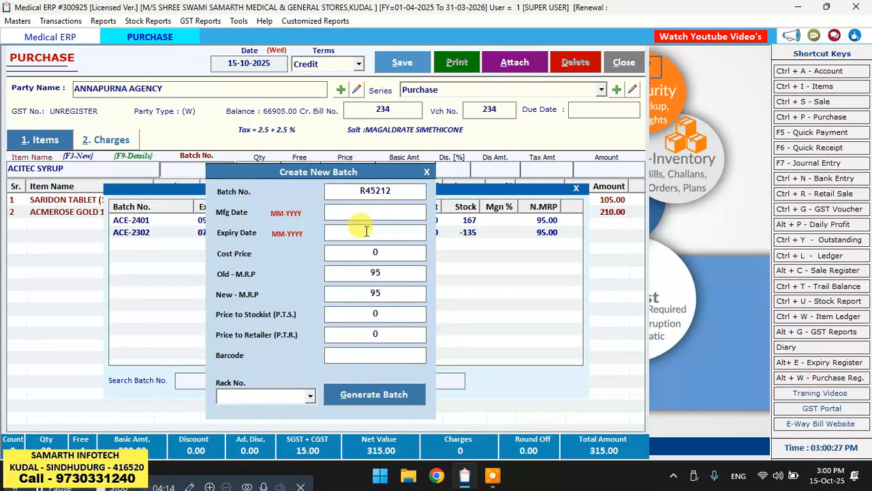
type("1/")
type("2-27")
key("Return")
Keep the batch's cost price at 0 and both MRPs at 95, set the price to stockist to 15 and generate the batch
key("Return")
key("Return")
key("Return")
key("Return")
left_click(380, 312)
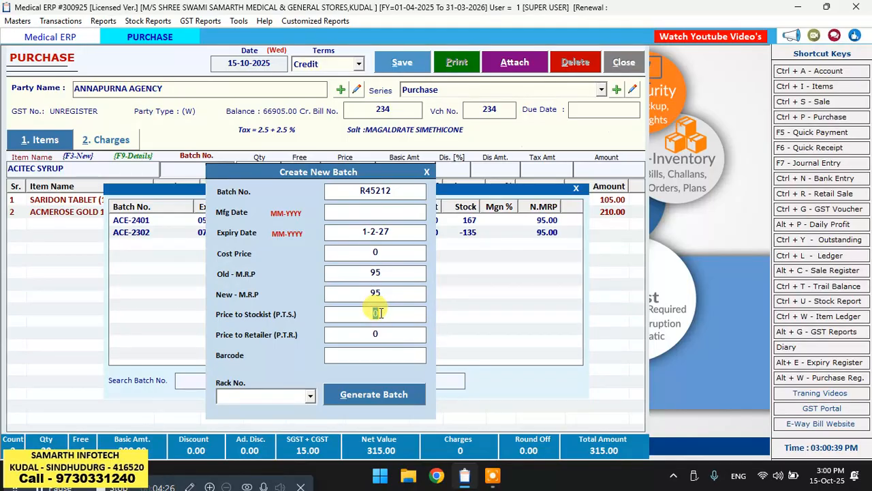
type("15")
key("Return")
key("Return")
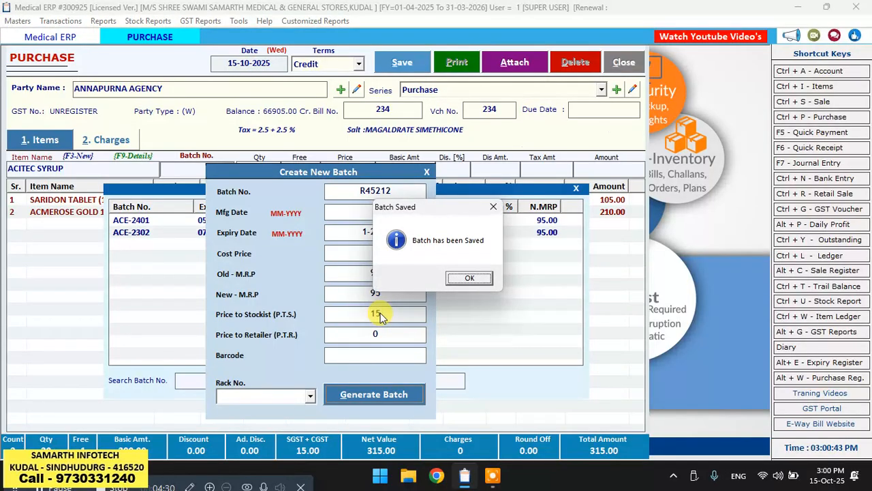
key("Return")
key("Return")
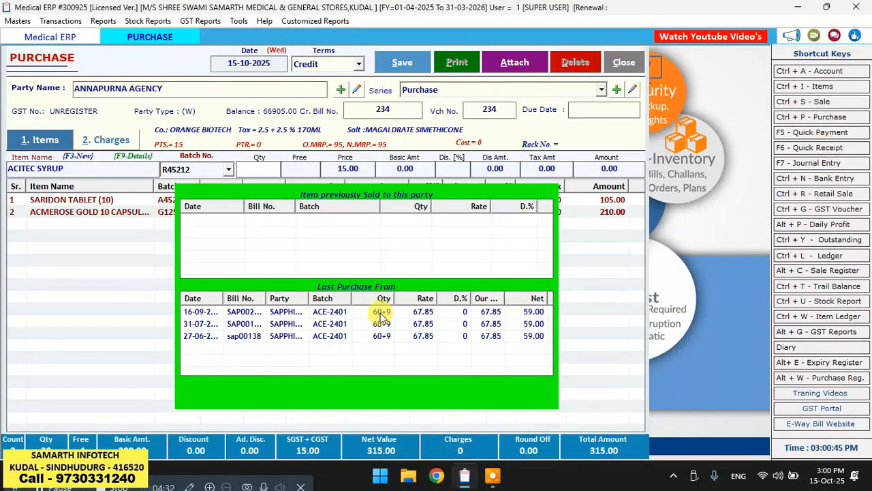
Add the ACITEC SYRUP line to the bill with quantity 50, free quantity 2, price 15.00 and no discount
type("50")
key("Return")
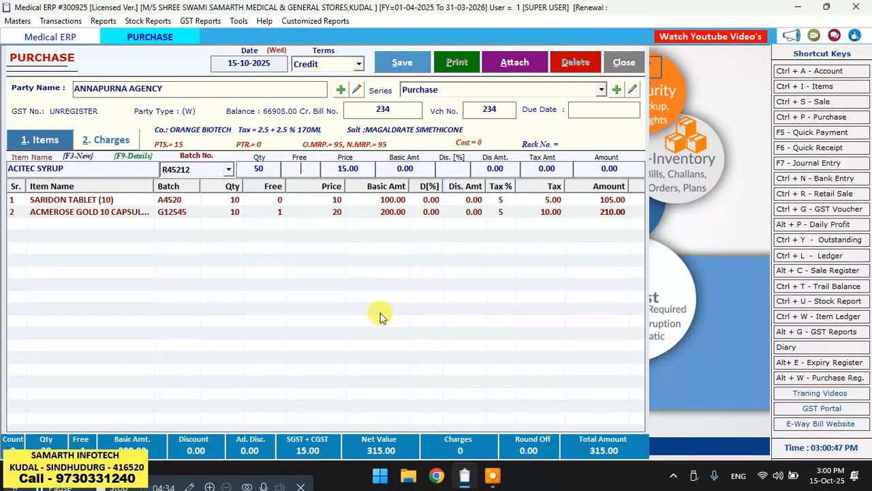
type("2")
key("Return")
key("Return")
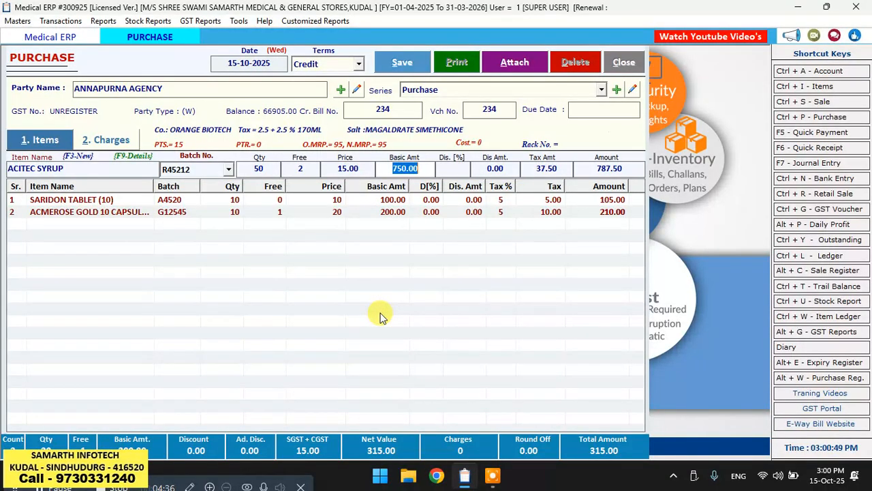
key("Return")
key("Return")
key("Return")
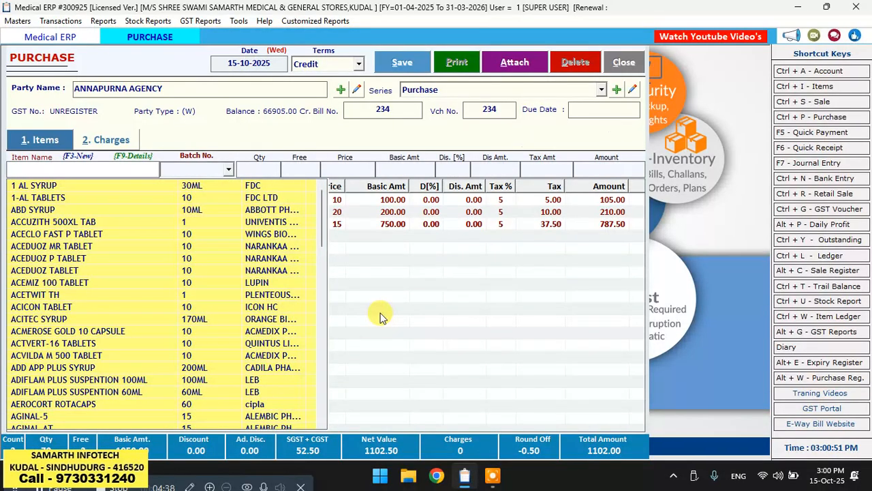
key("Escape")
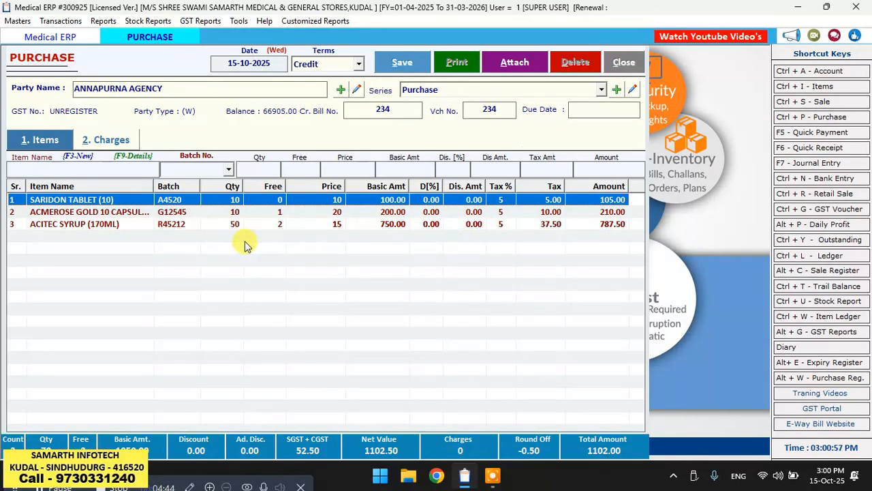
Edit the SARIDON TABLET line of the bill to quantity 20 and price 12, keeping batch A4520 and no free quantity
left_click(121, 216)
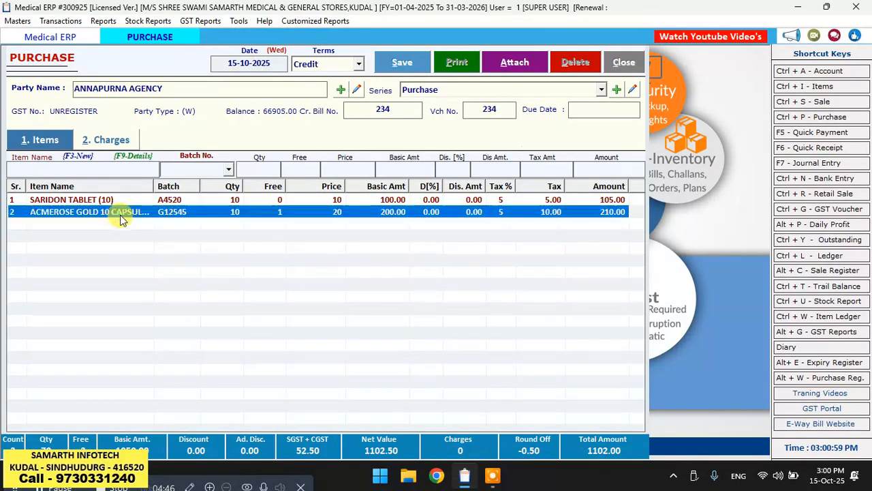
double_click(113, 201)
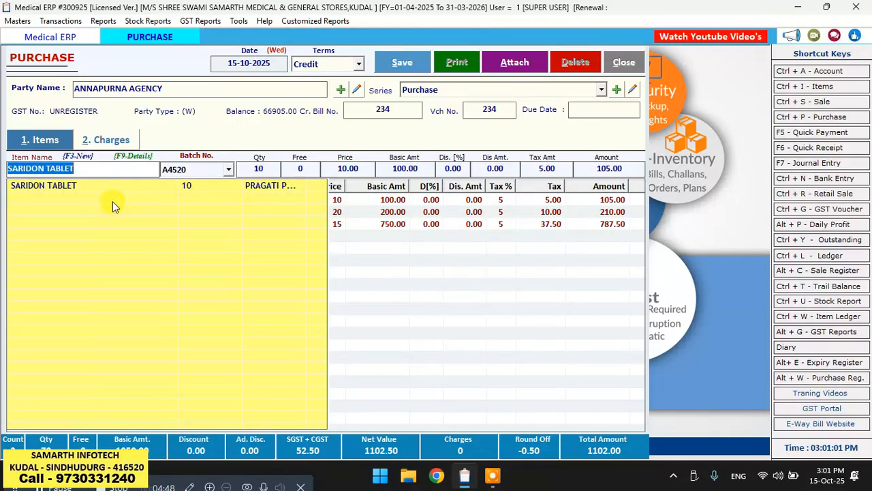
key("Return")
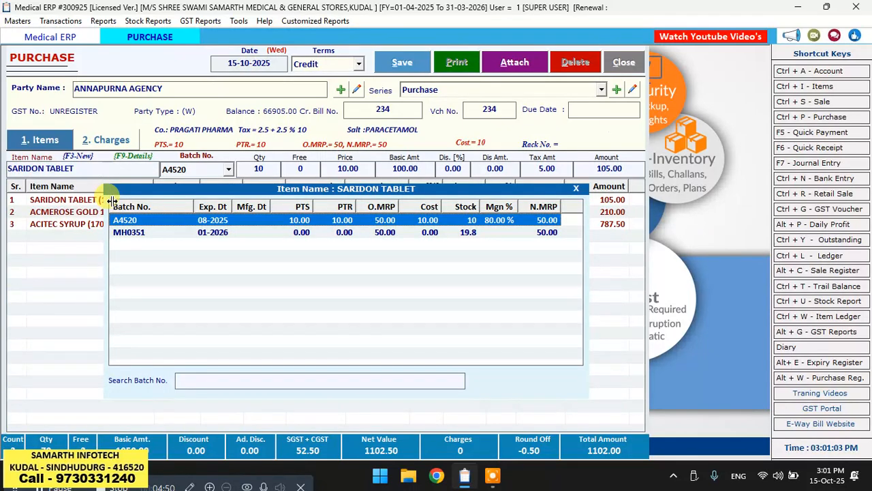
key("Return")
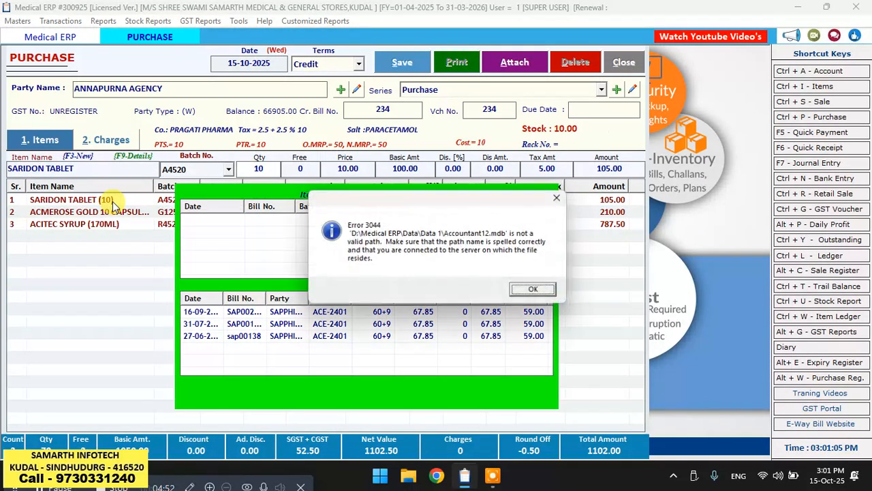
key("Return")
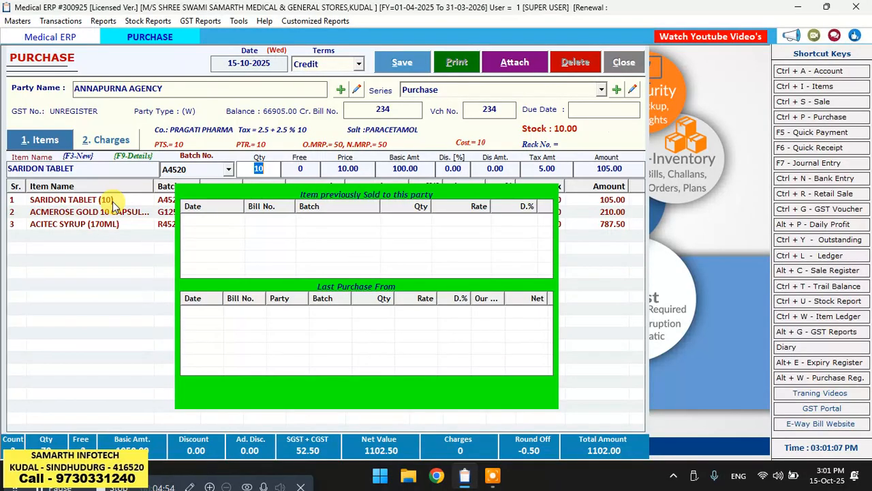
type("20")
key("Return")
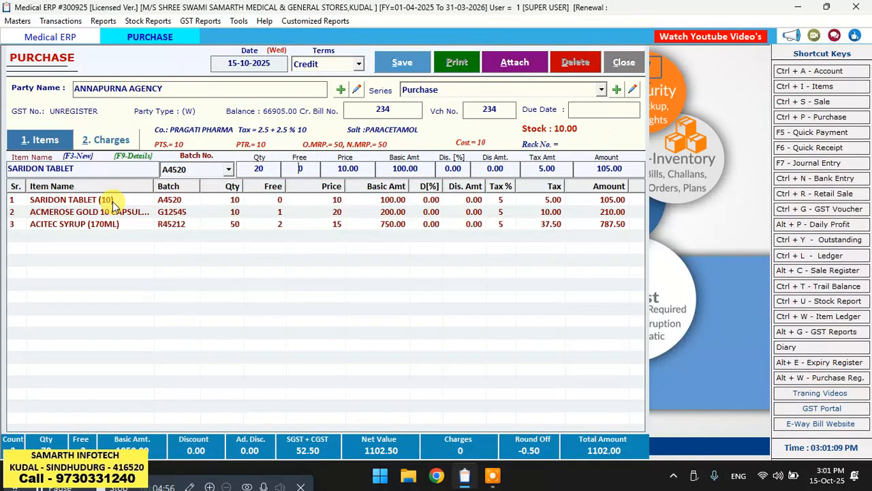
key("Return")
type("12")
key("Return")
key("Return")
key("Return")
key("Return")
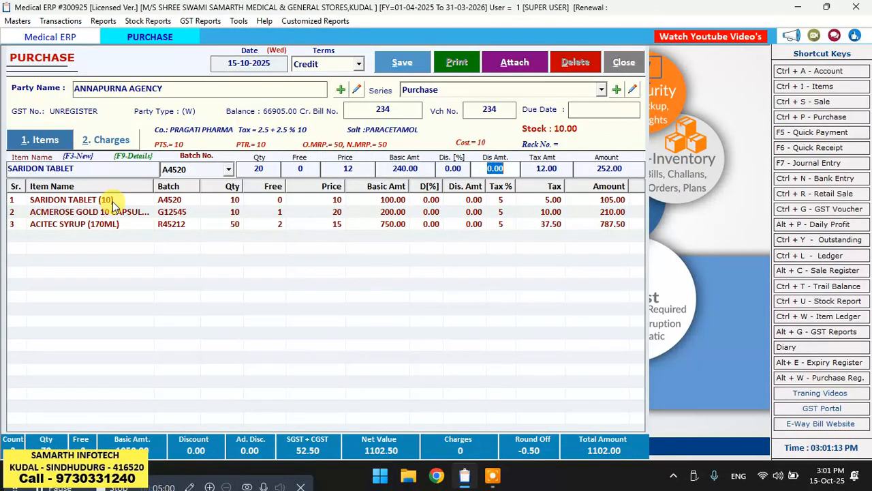
key("Return")
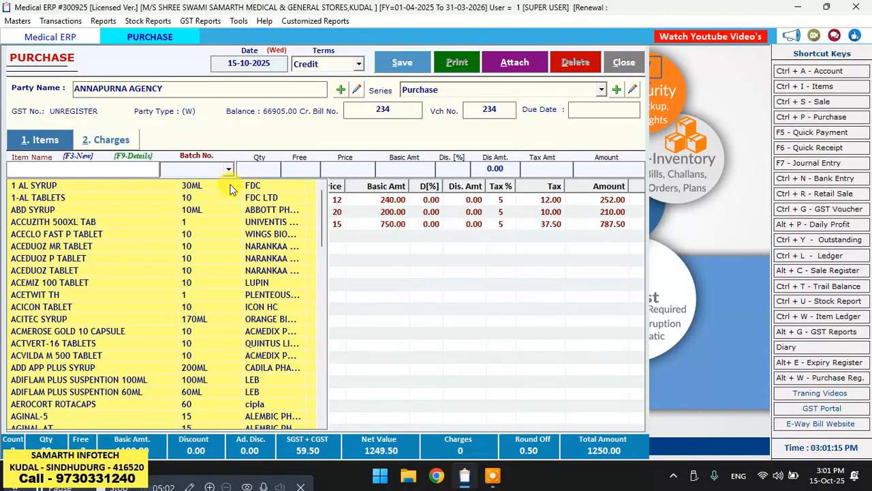
key("Down")
key("Down")
key("Down")
key("Down")
key("Down")
key("Down")
key("Down")
key("Down")
key("Down")
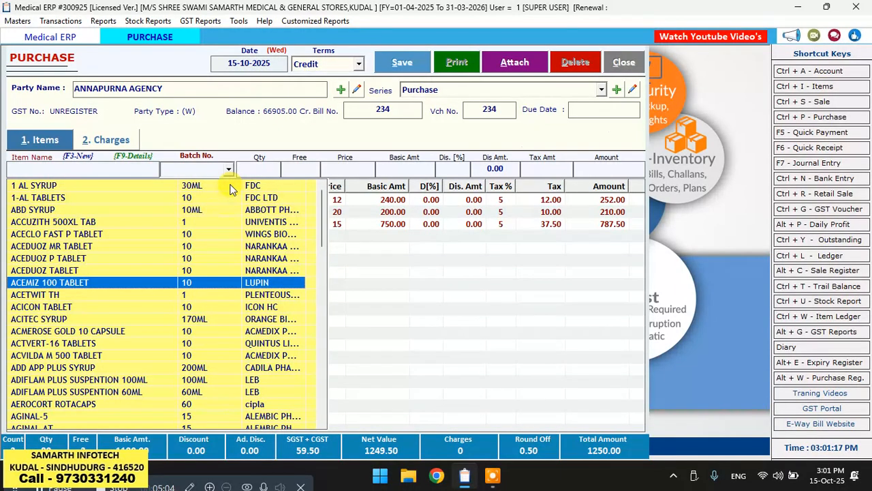
left_click(84, 170)
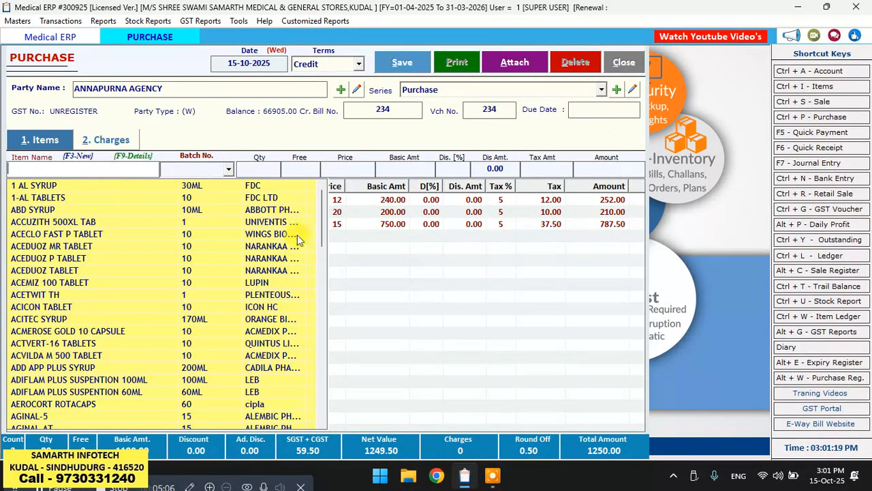
Delete the ACMEROSE GOLD 10 CAPSULE line from the purchase bill
left_click(549, 324)
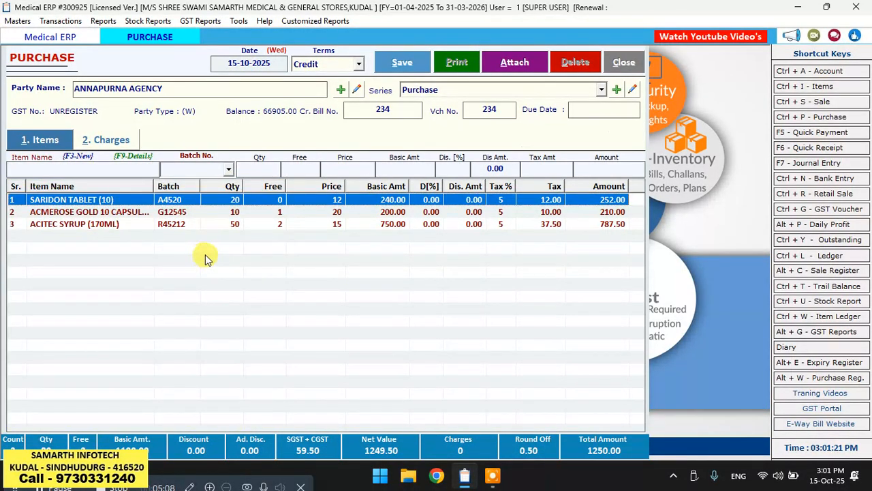
left_click(224, 225)
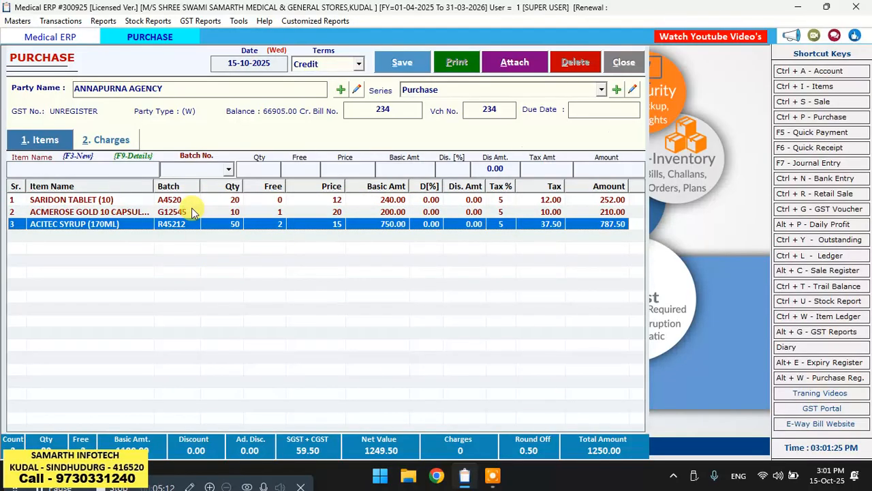
left_click(192, 212)
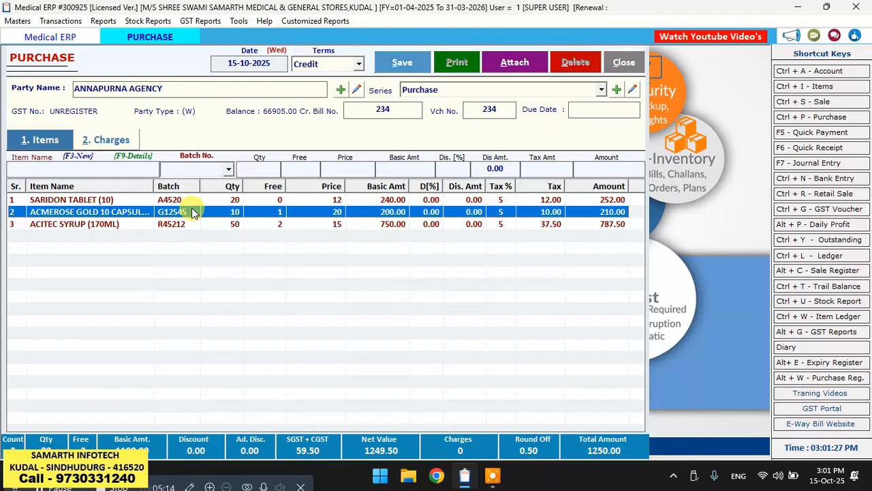
key("Delete")
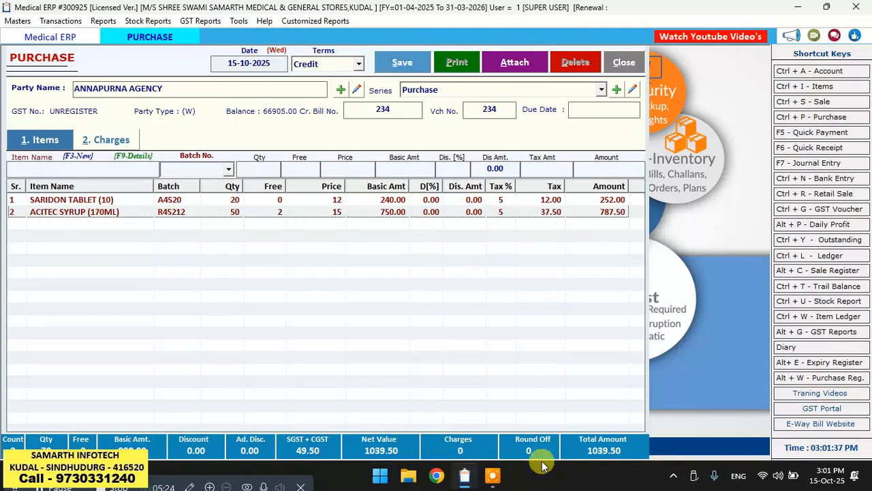
Browse the bill's item list, view the blank form for creating a new item and close it
left_click(109, 172)
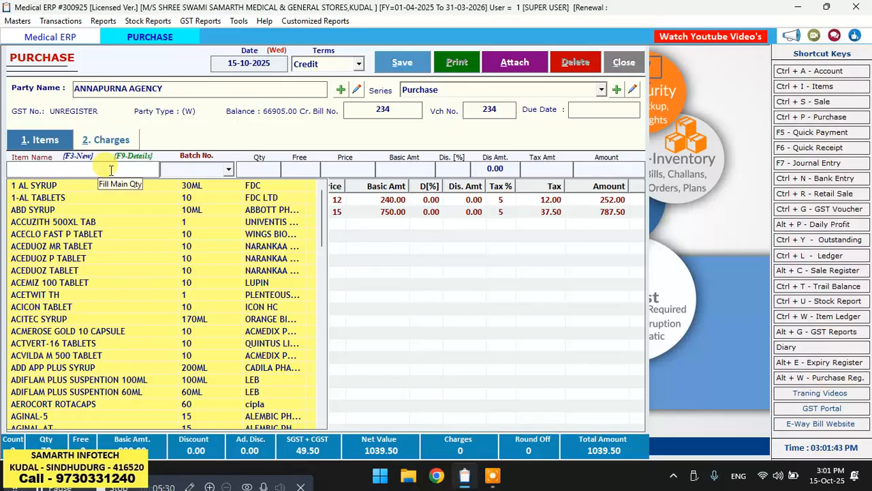
scroll(70, 300, "down", 3)
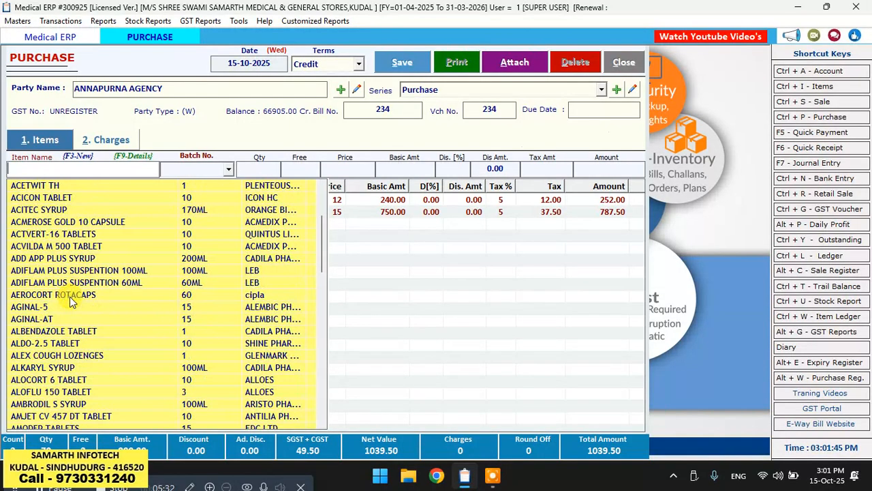
scroll(69, 296, "up", 3)
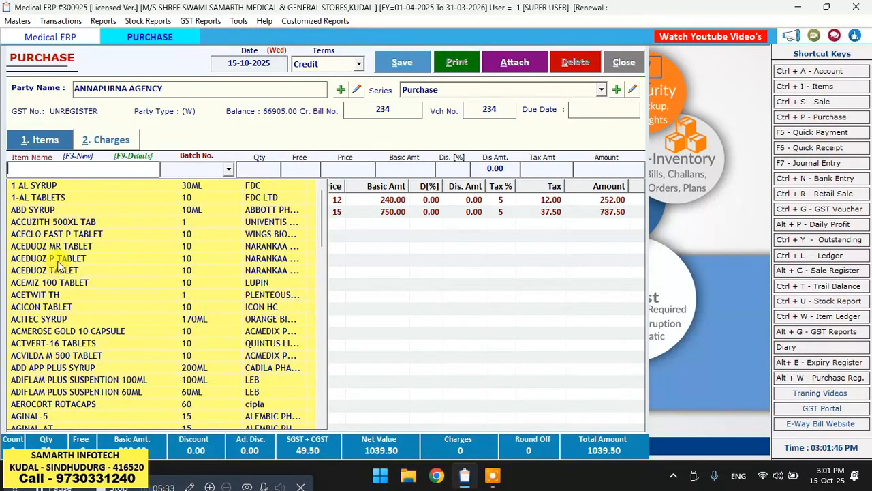
left_click(98, 158)
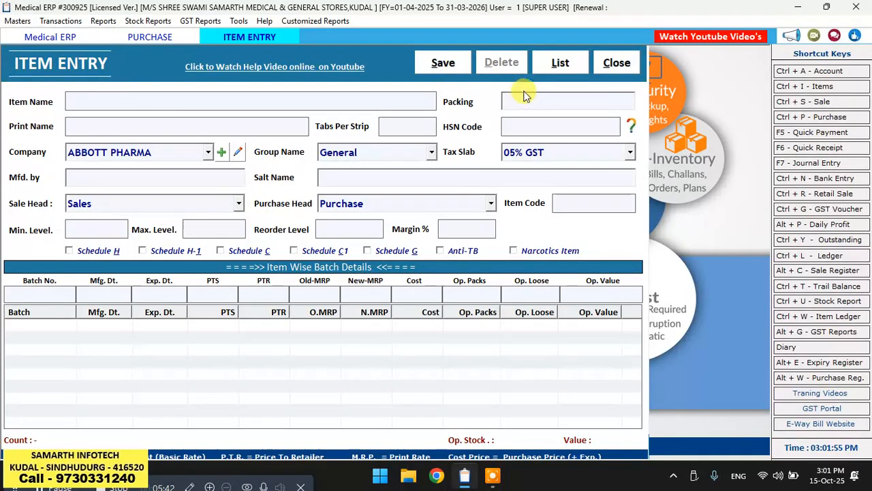
key("Escape")
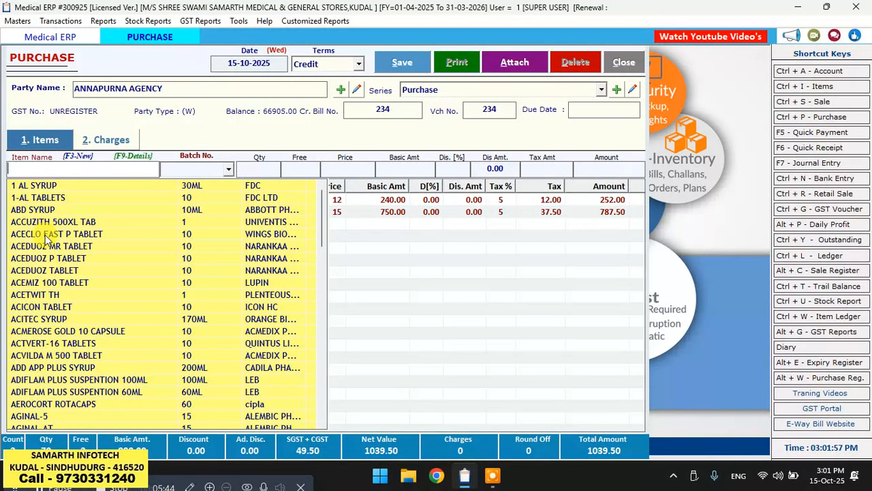
Choose ACECLO FAST P TABLET as the bill item, dismiss its batch list and open its item record for editing
left_click(46, 235)
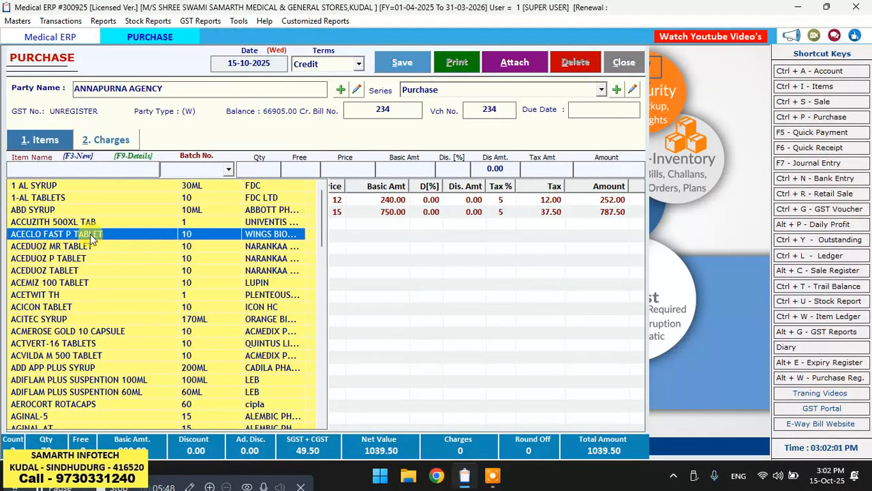
double_click(117, 234)
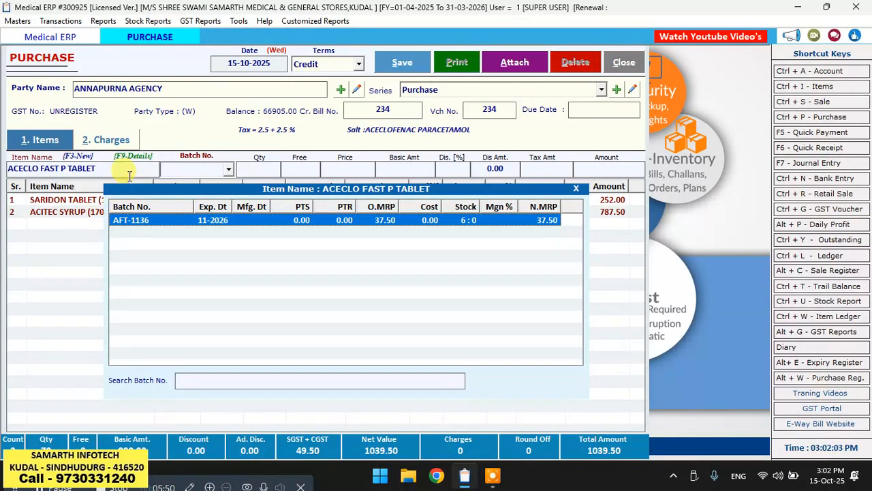
key("Escape")
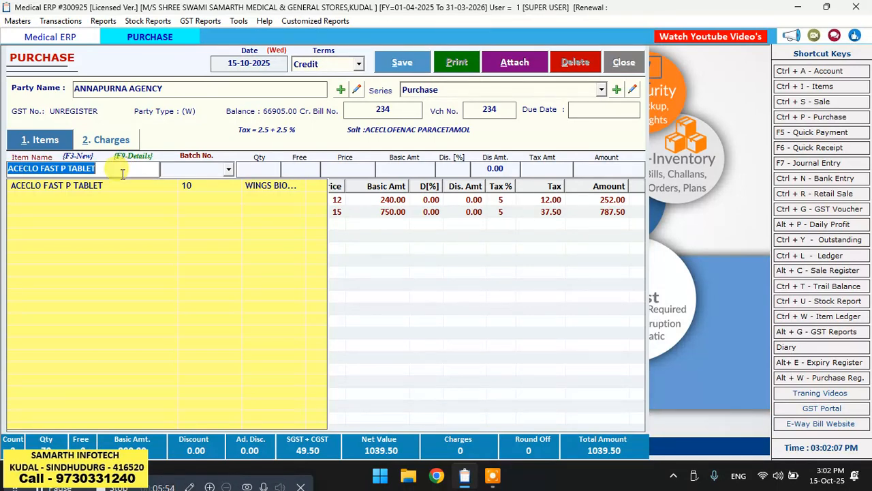
key("F9")
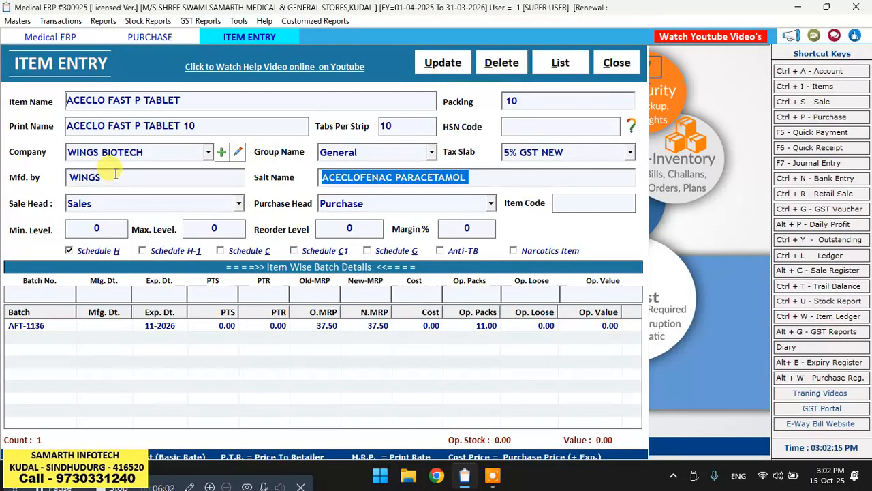
Examine the item's name, packing, tabs per strip, company, group and tax slab in its record
left_click(215, 101)
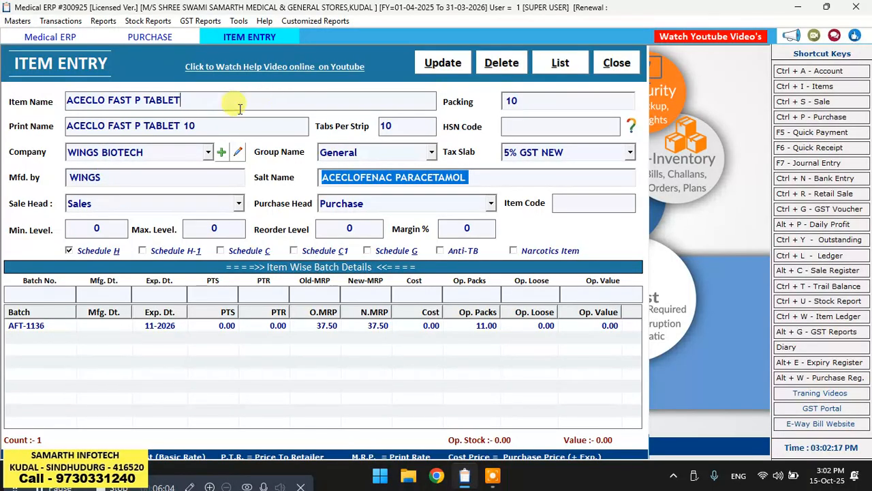
left_click(534, 103)
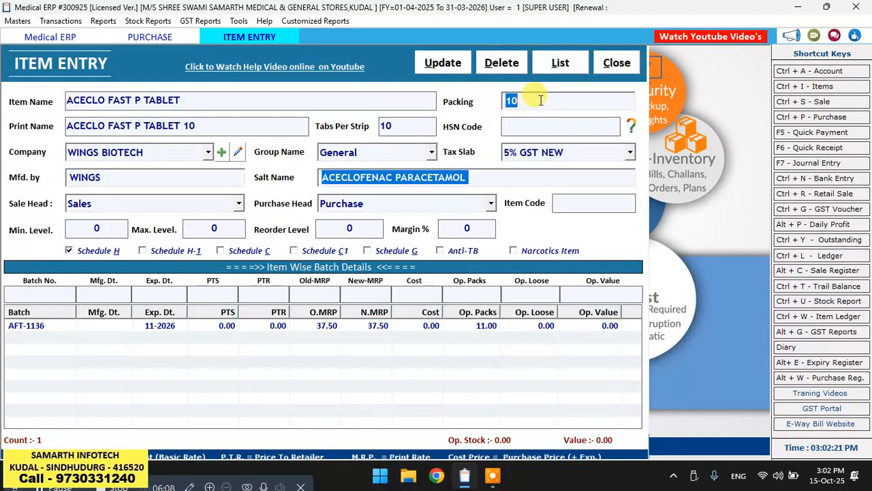
left_click(540, 98)
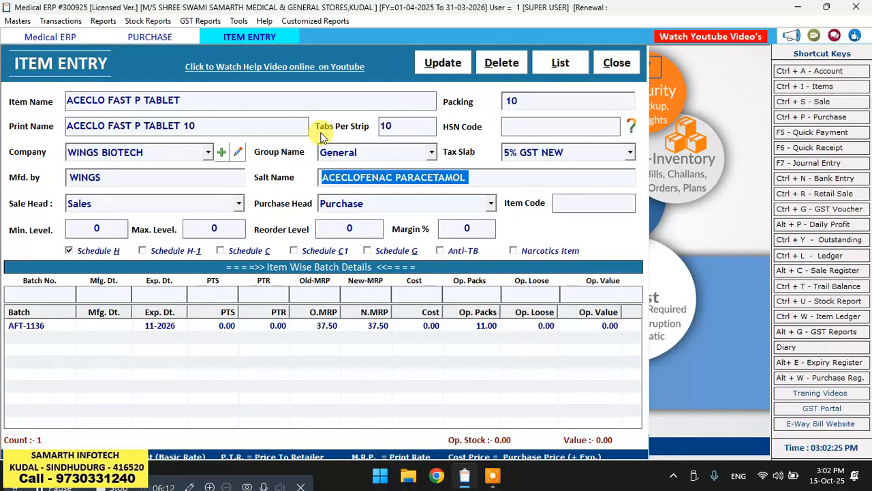
left_click(398, 131)
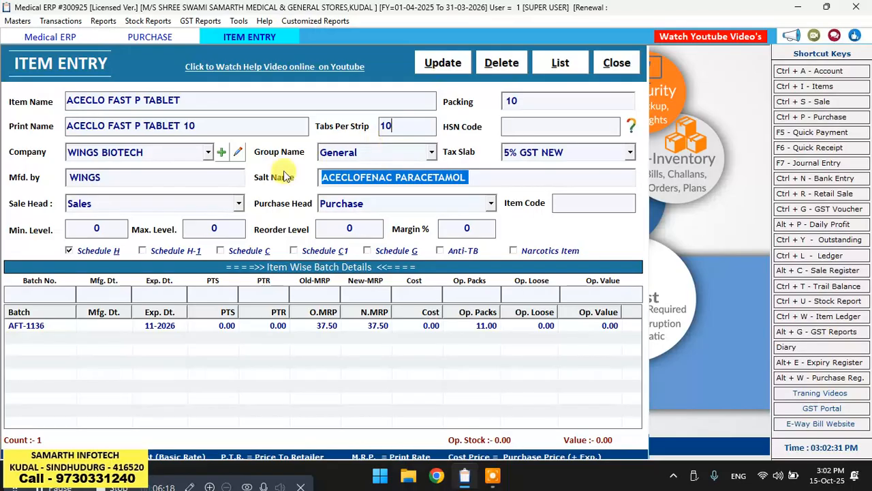
left_click(206, 156)
left_click(206, 156)
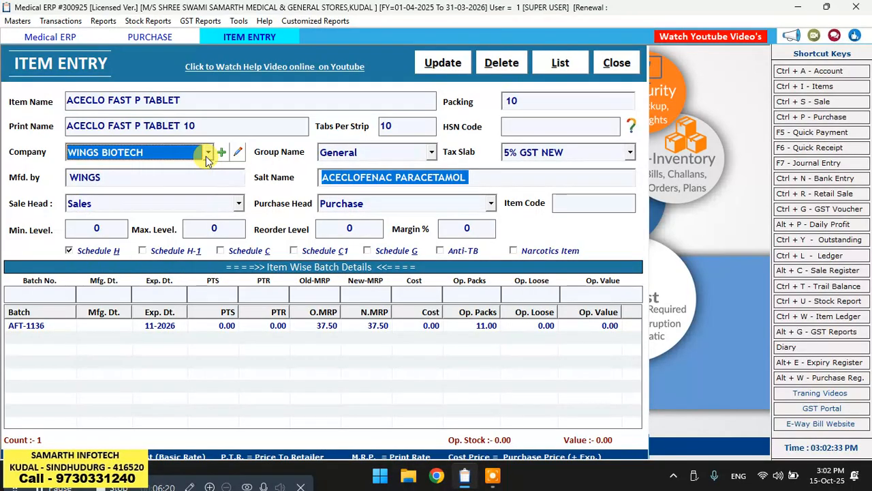
left_click(430, 154)
left_click(429, 155)
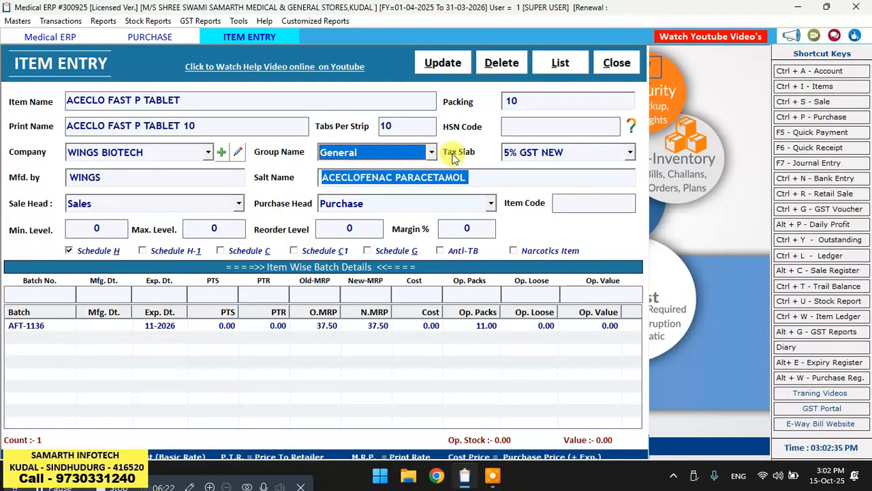
left_click(573, 158)
left_click(572, 157)
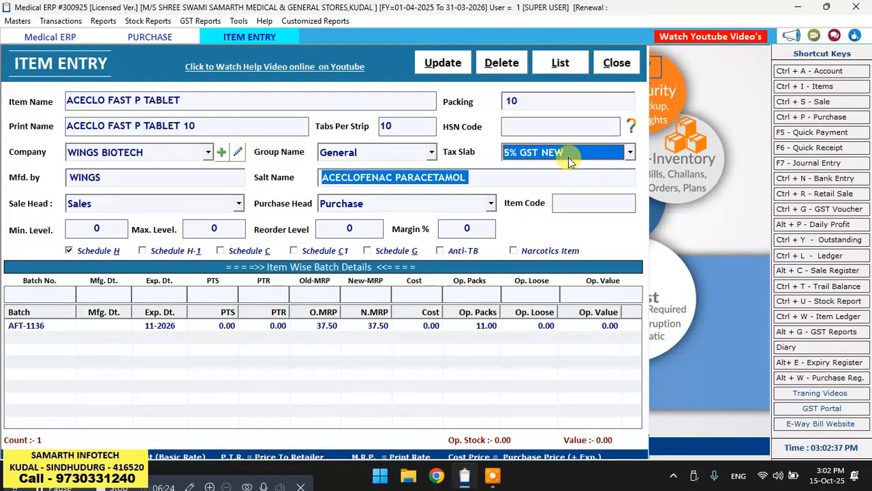
Set the manufacturer of ACECLO FAST P TABLET to A, save the updated item and return to the purchase bill
left_click(162, 183)
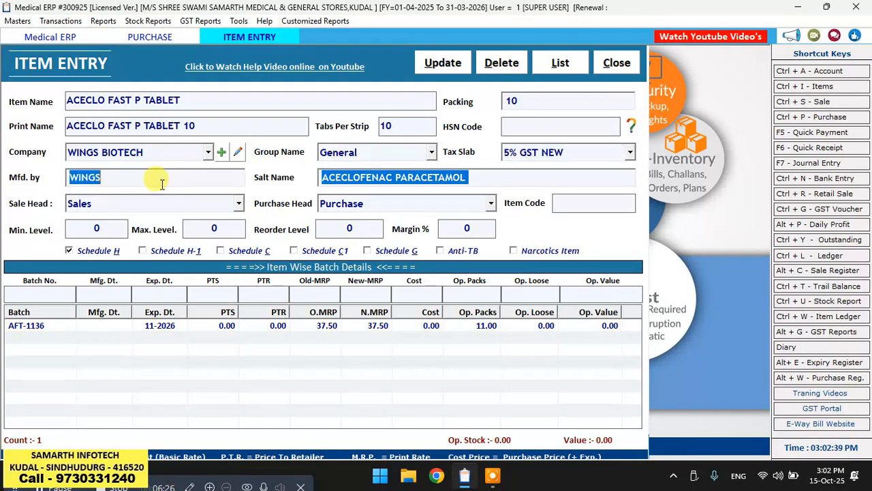
type("R")
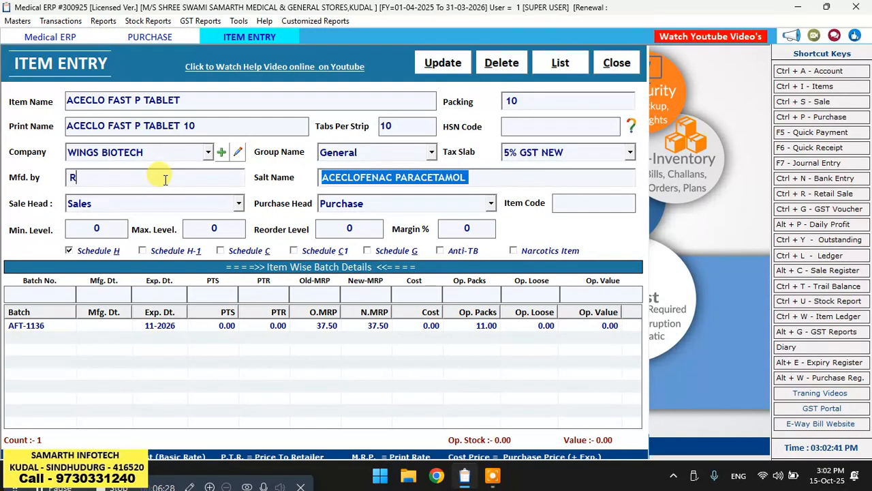
key("BackSpace")
type("A")
key("BackSpace")
type("A")
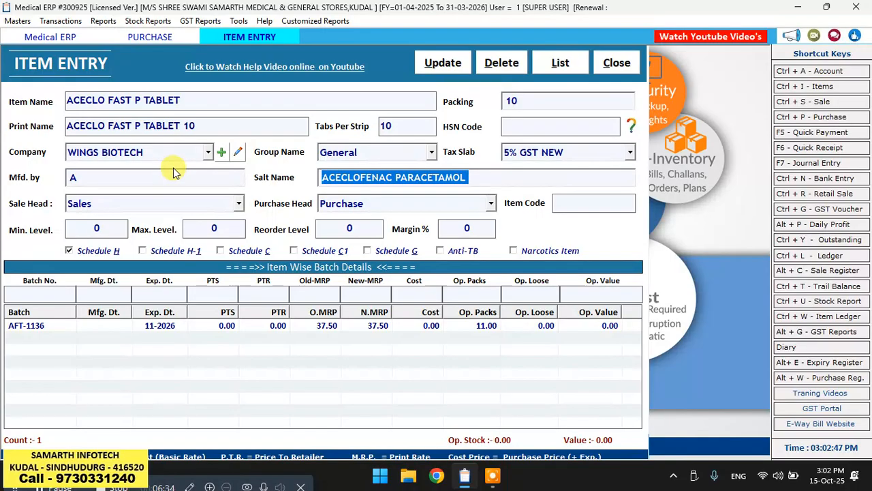
left_click(174, 173)
left_click(383, 170)
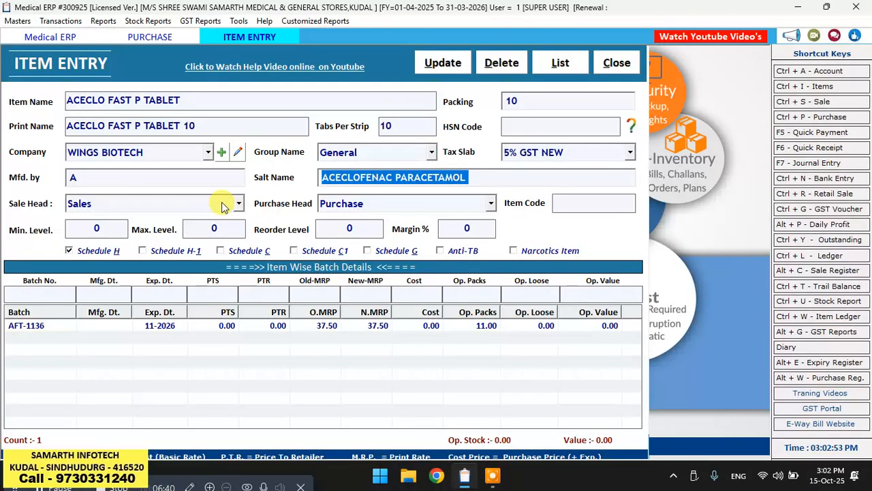
left_click(99, 229)
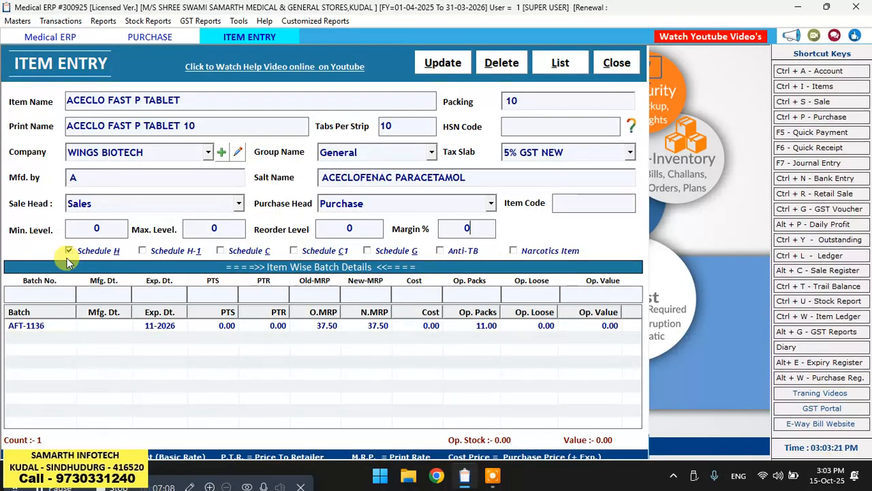
left_click(444, 64)
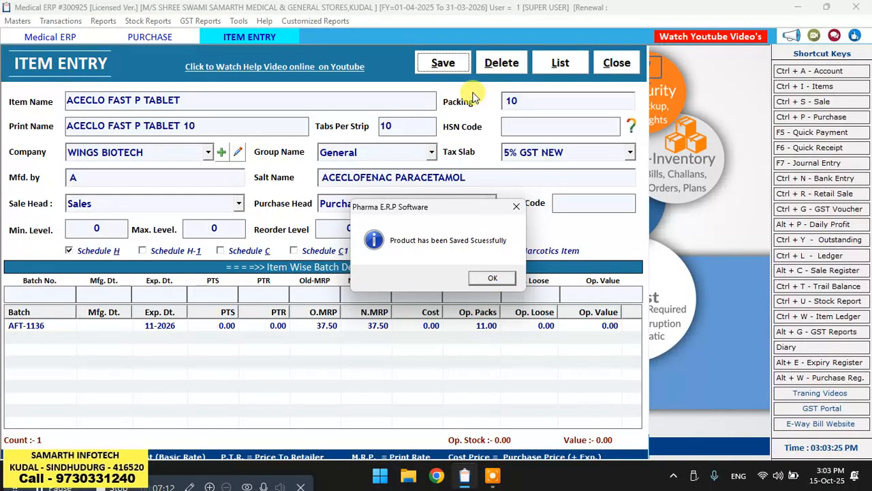
left_click(492, 278)
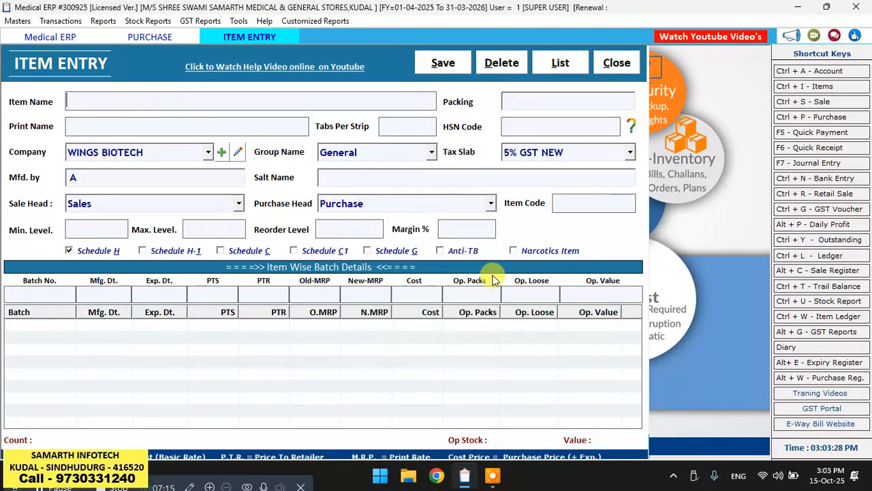
left_click(613, 64)
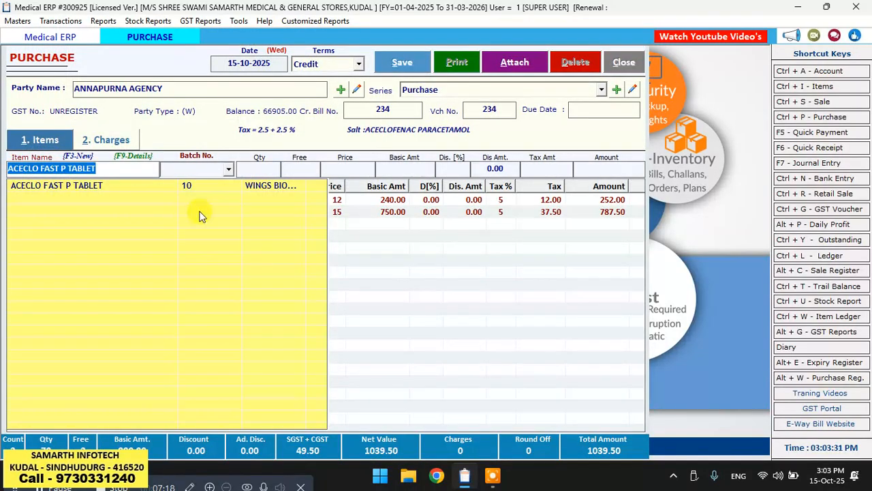
Generate a new ACECLO FAST P TABLET batch 45522 with expiry 2/2/28, no manufacturing date, both MRPs 37.5 and price to stockist 25
key("Return")
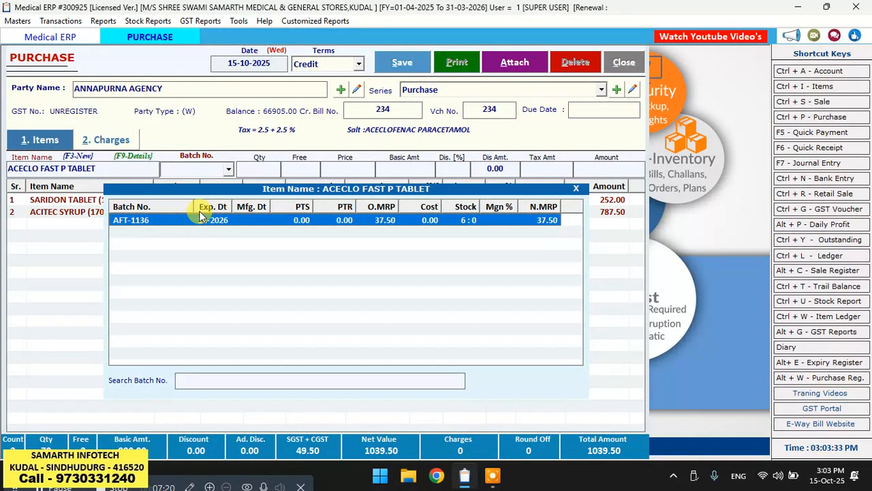
key("F3")
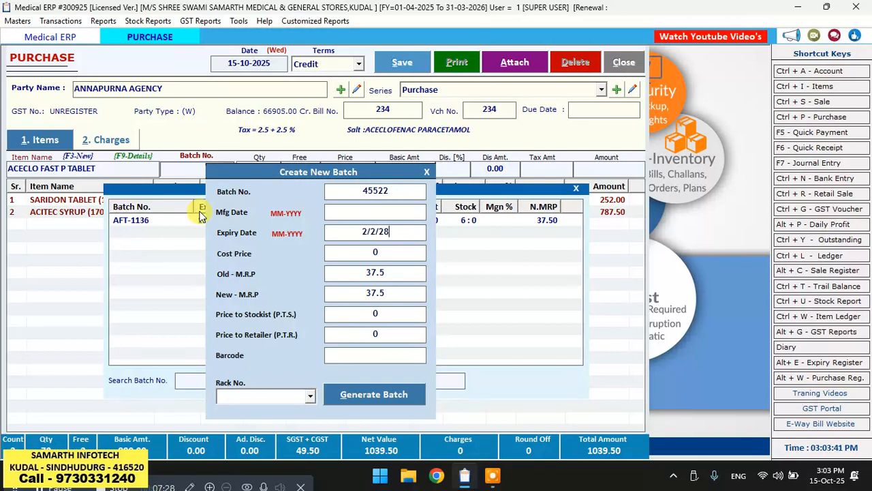
key("Return")
key("Return")
key("Return")
key("Return")
key("Return")
key("Return")
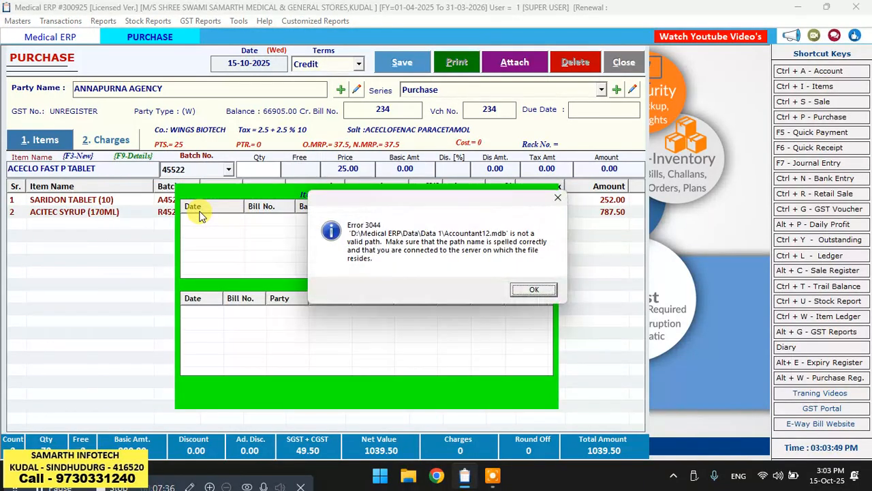
key("Return")
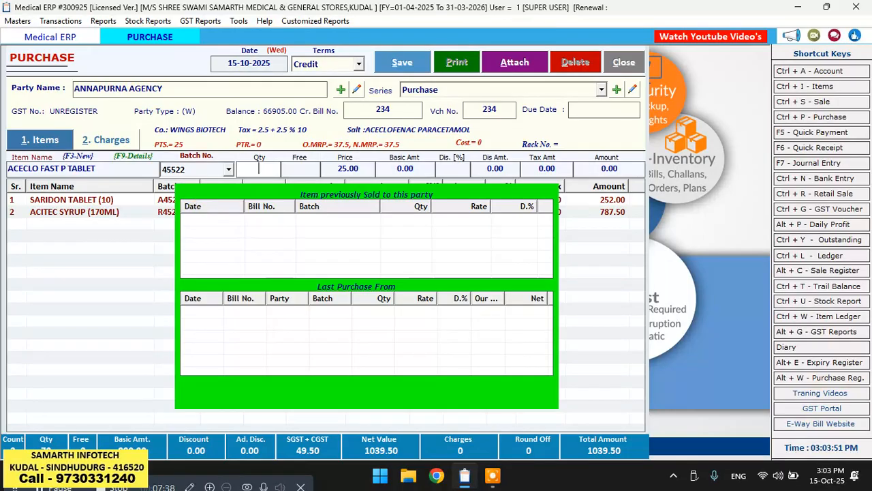
Add the ACECLO FAST P TABLET line to the bill with quantity 50, free quantity 10, price 25.00 and 5% discount
type("50")
key("Return")
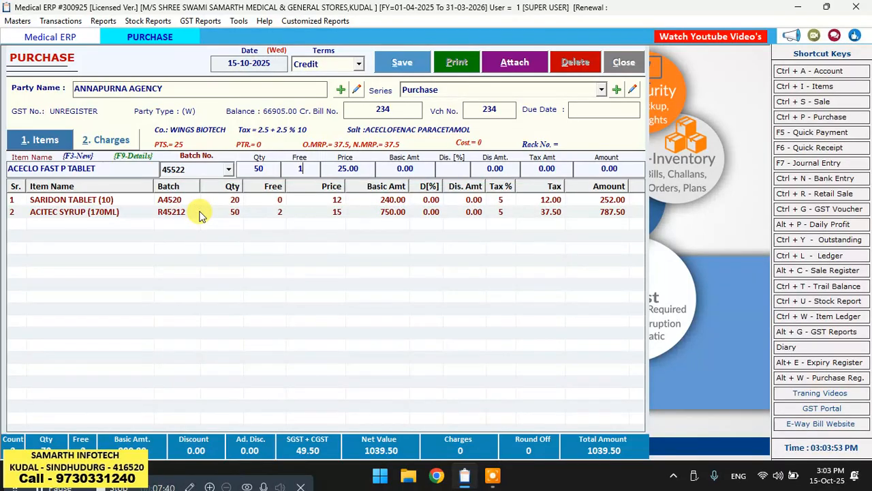
type("10")
key("Return")
key("Return")
key("Return")
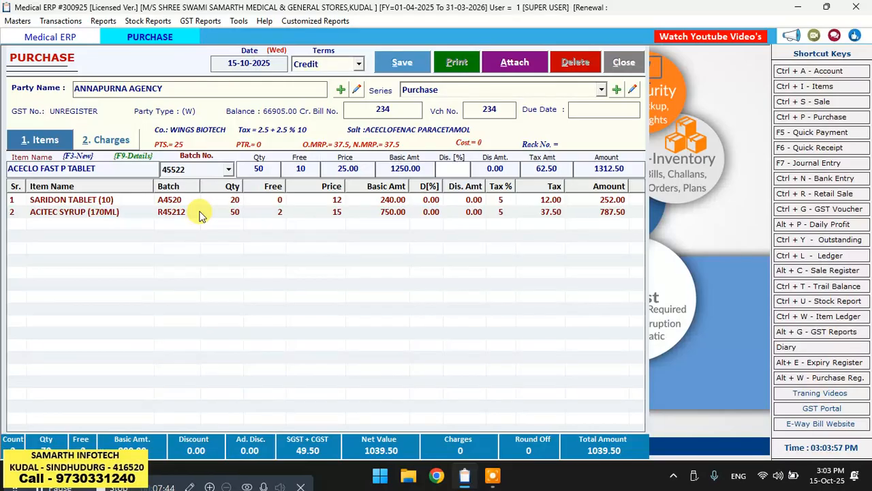
type("5")
key("Return")
key("Return")
key("Return")
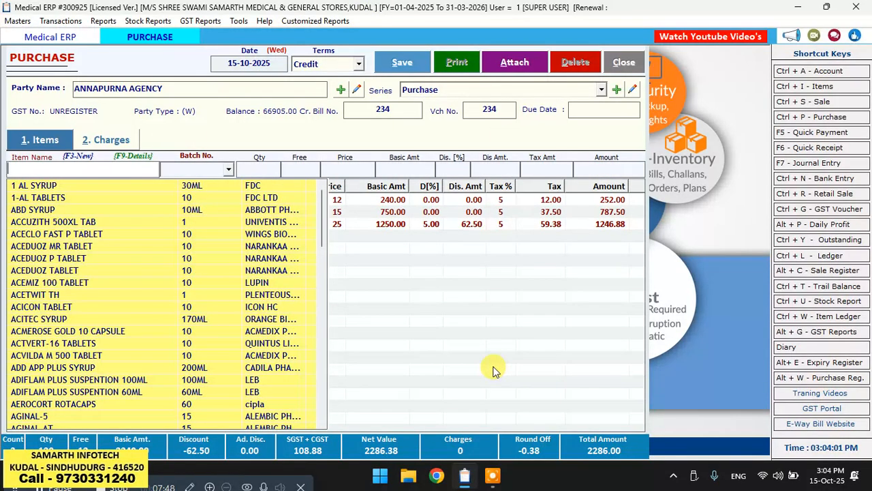
Add a Discount charge with an amount of 100 to the purchase bill's other charges
key("Escape")
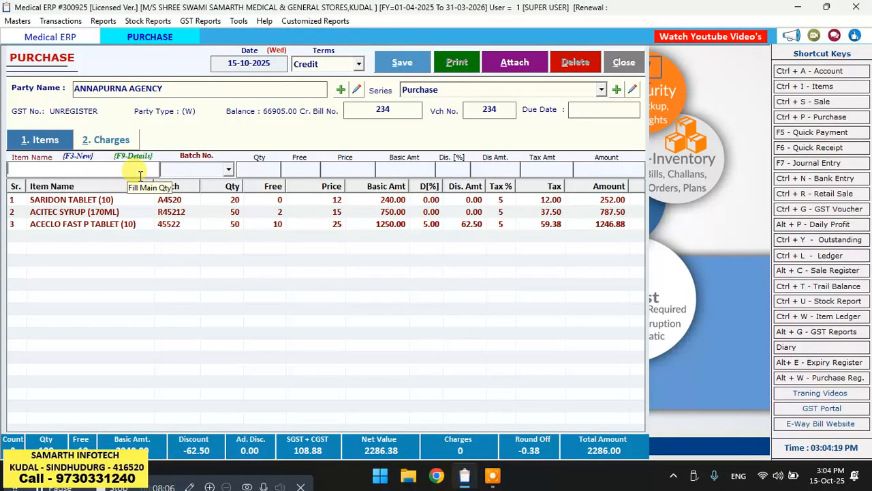
left_click(109, 143)
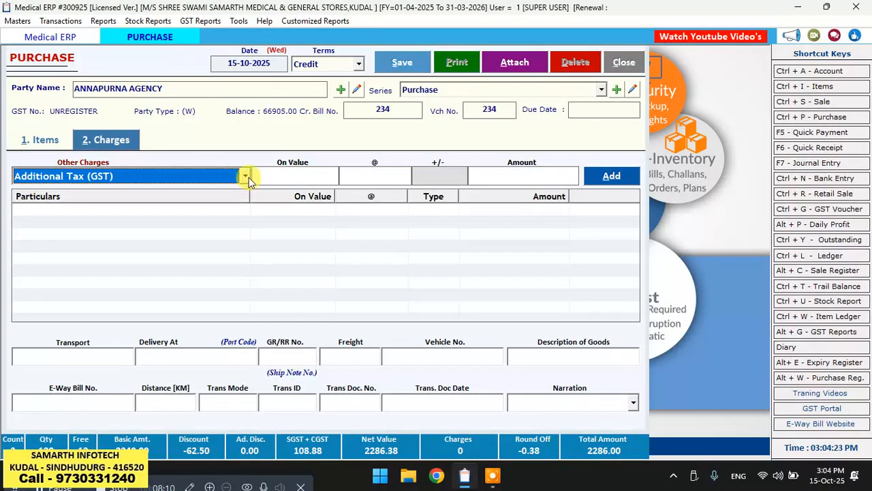
left_click(245, 177)
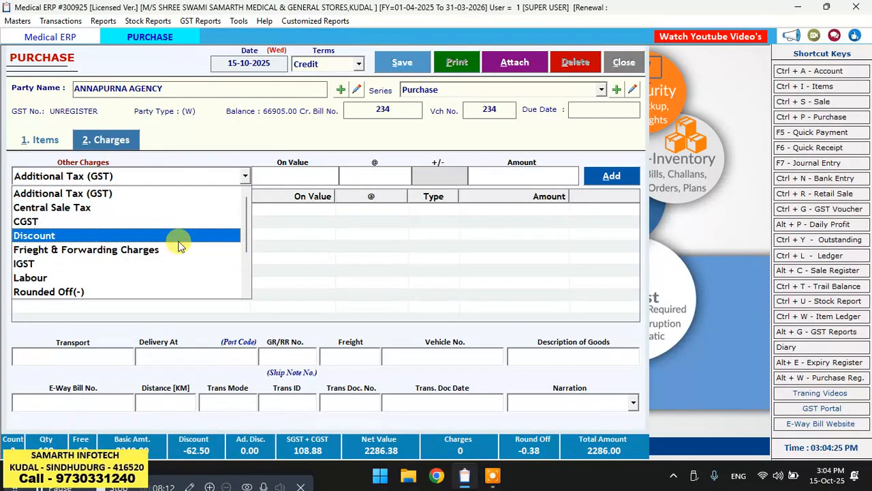
left_click(105, 237)
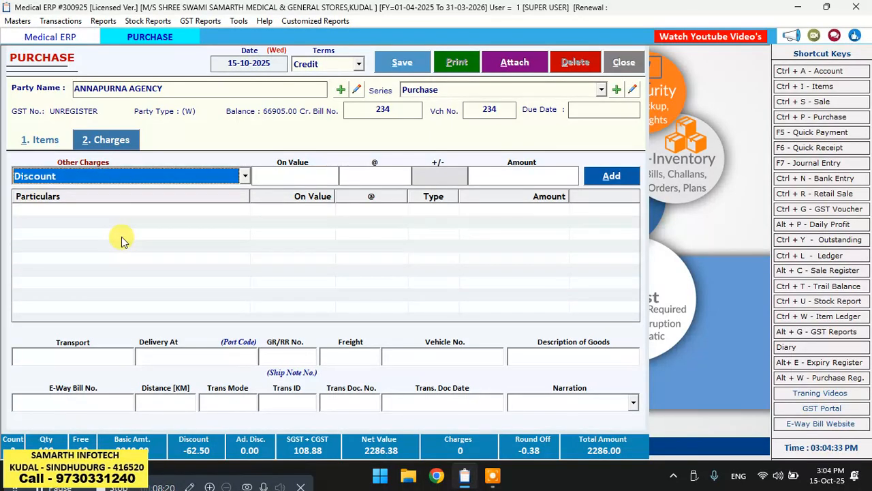
key("Return")
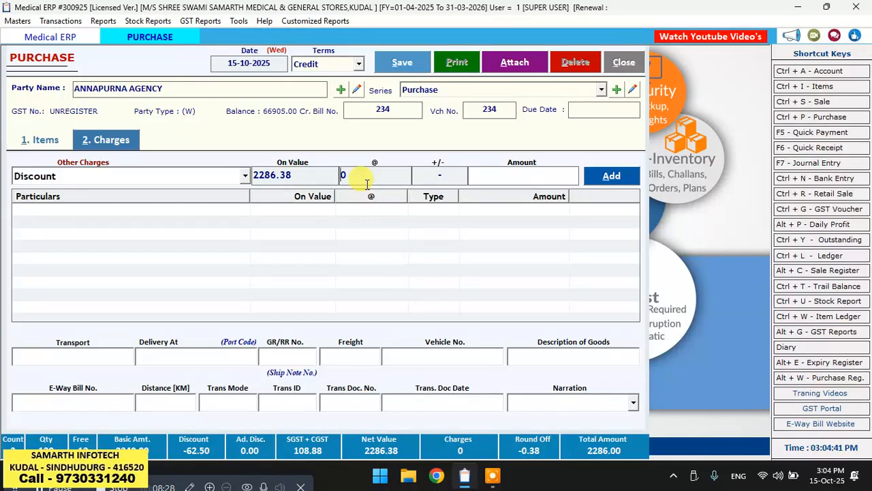
key("Return")
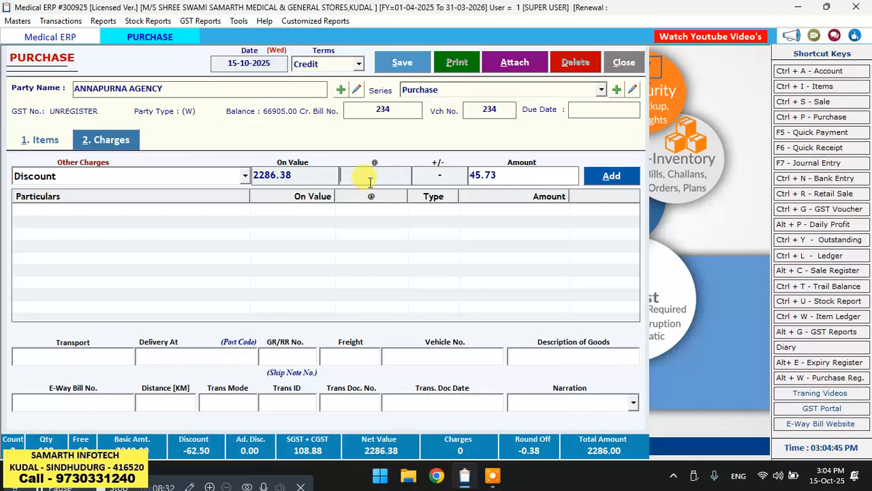
key("Return")
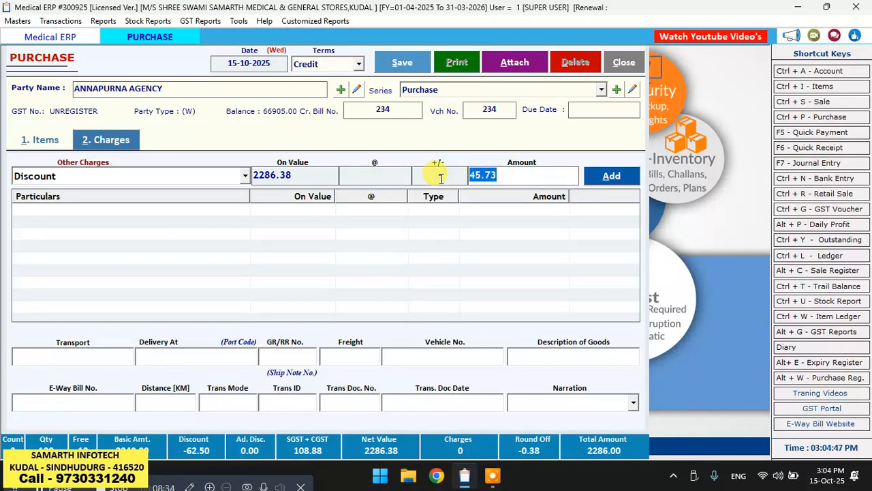
type("100")
key("Return")
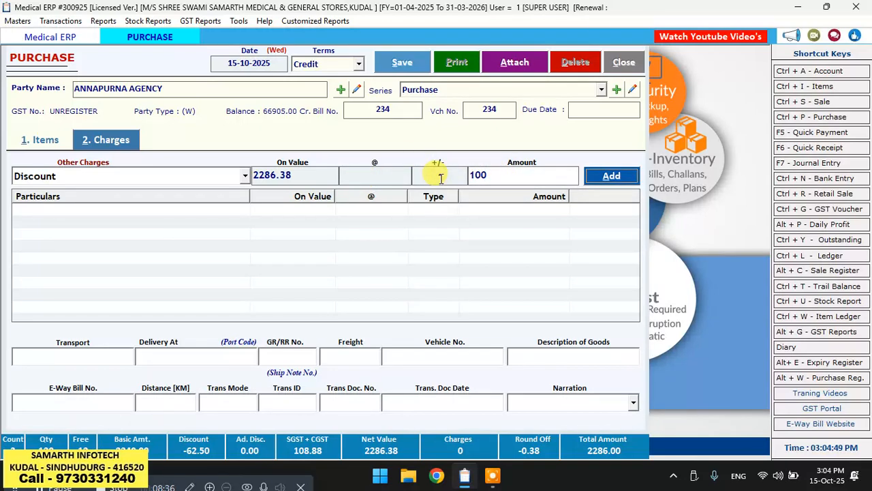
key("Return")
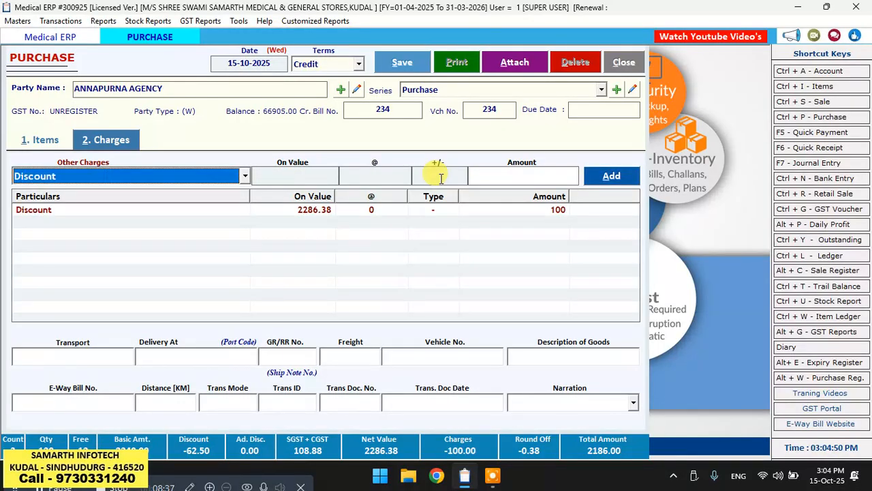
Reopen the bill's Discount charge line and replace its fixed amount with a rate of 2%
left_click(326, 210)
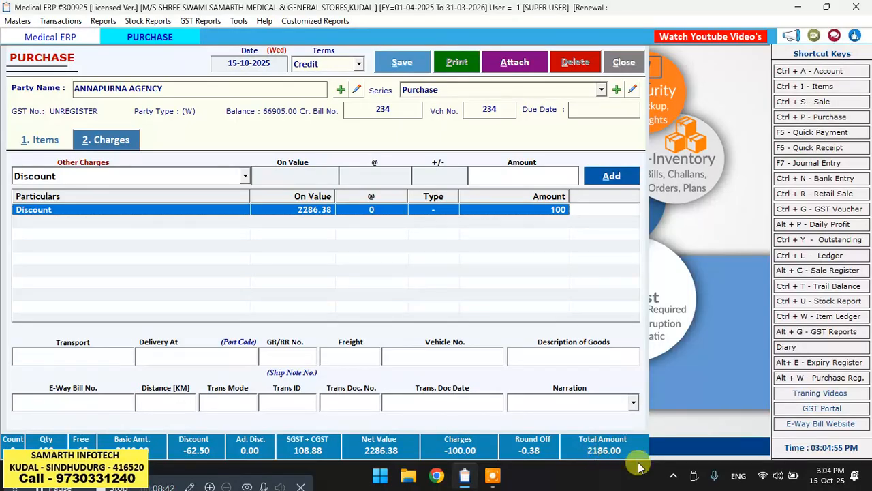
double_click(190, 211)
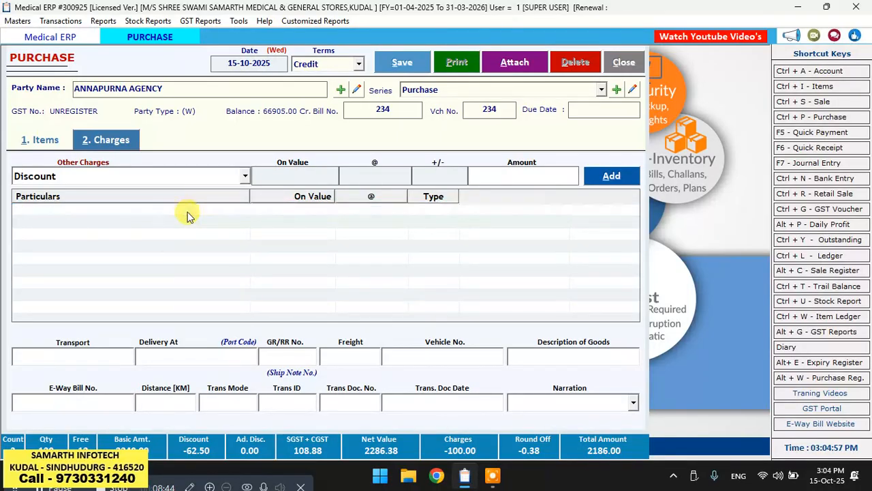
key("Return")
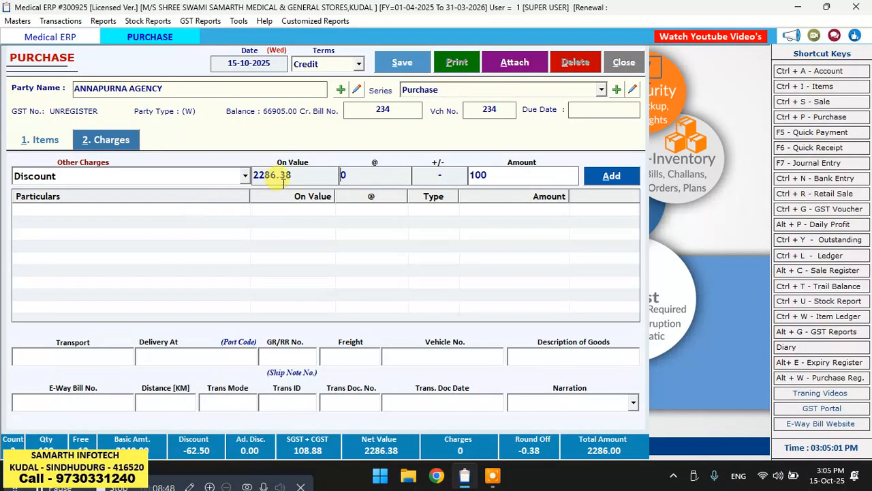
key("Return")
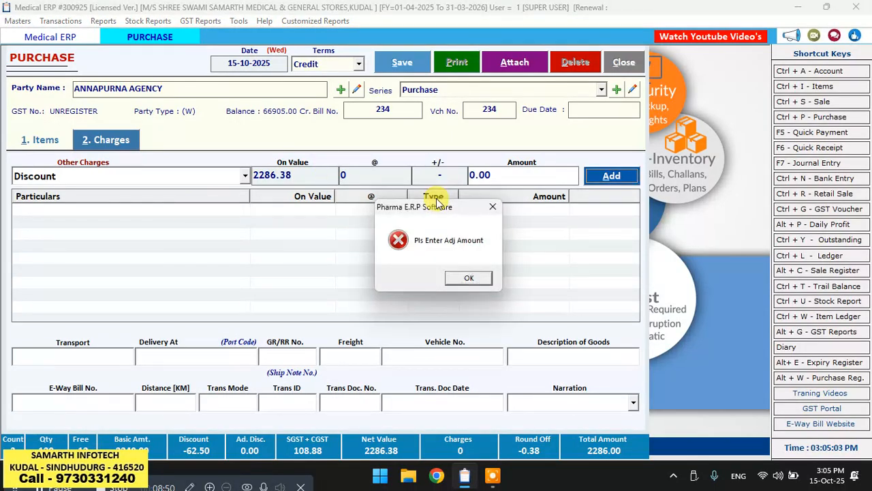
key("Return")
key("Return")
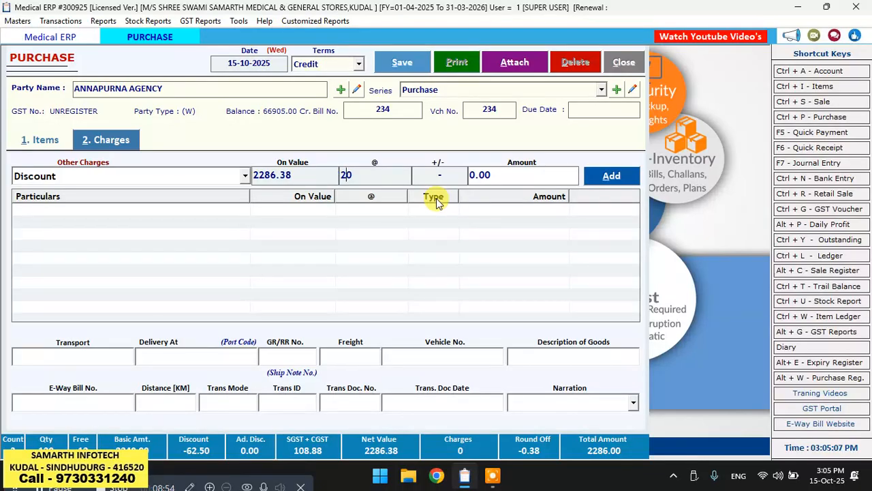
key("Return")
key("Return")
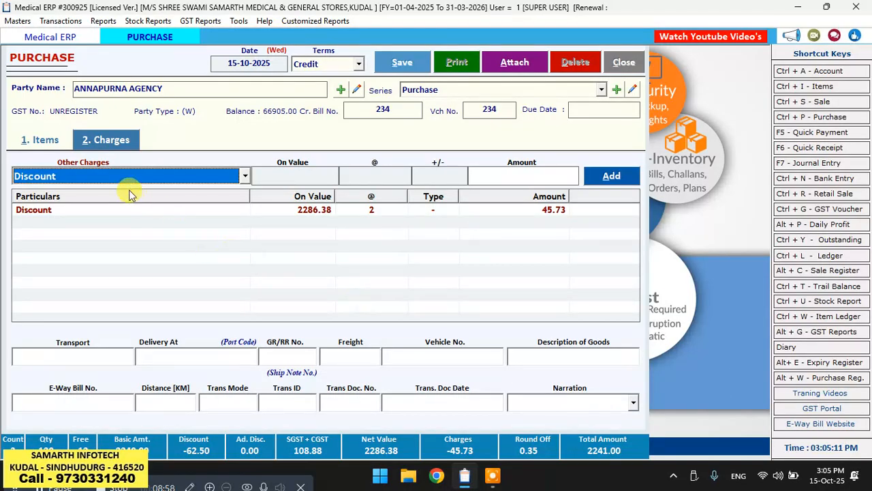
Review the available charge types and the bill's three item lines, including their discounts
left_click(61, 139)
left_click(104, 139)
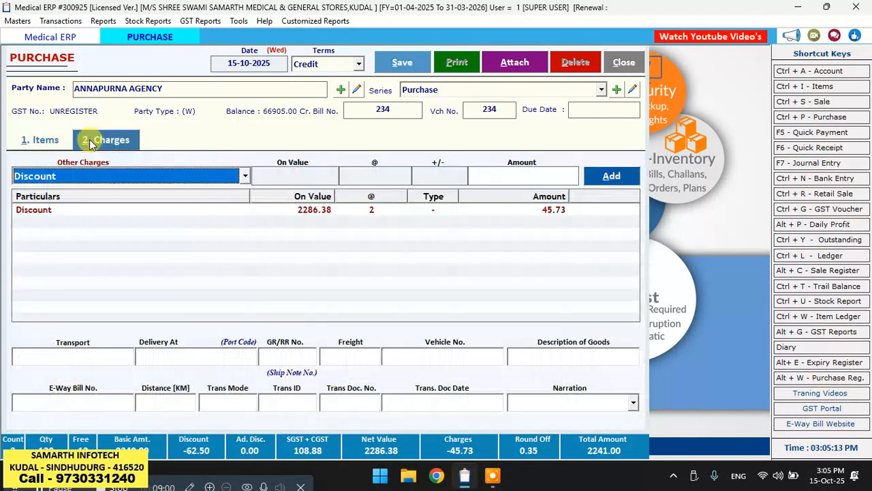
left_click(244, 177)
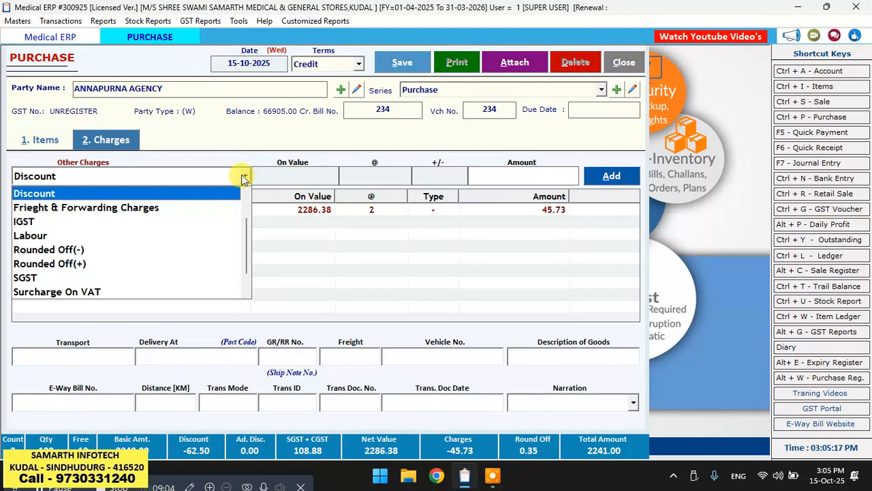
left_click(243, 175)
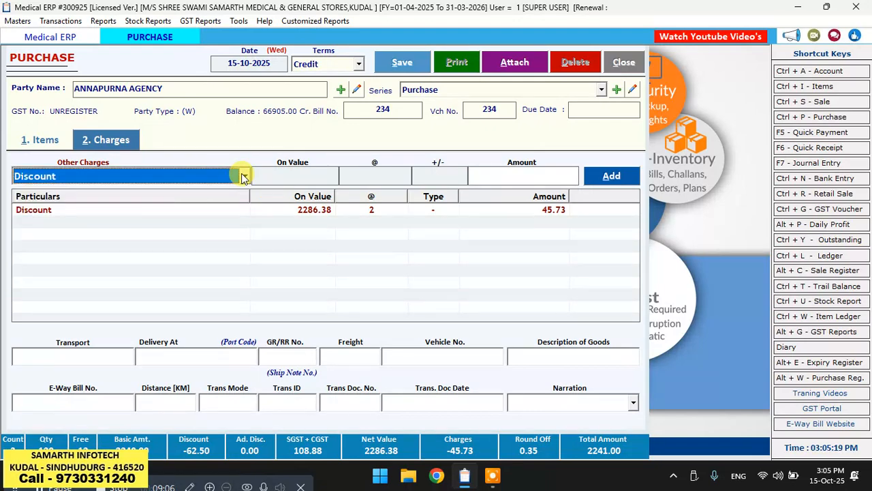
left_click(40, 140)
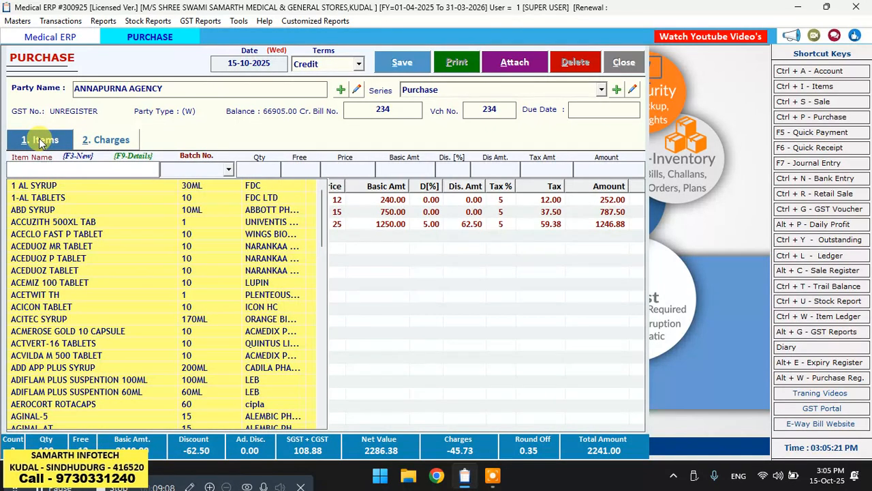
left_click(413, 325)
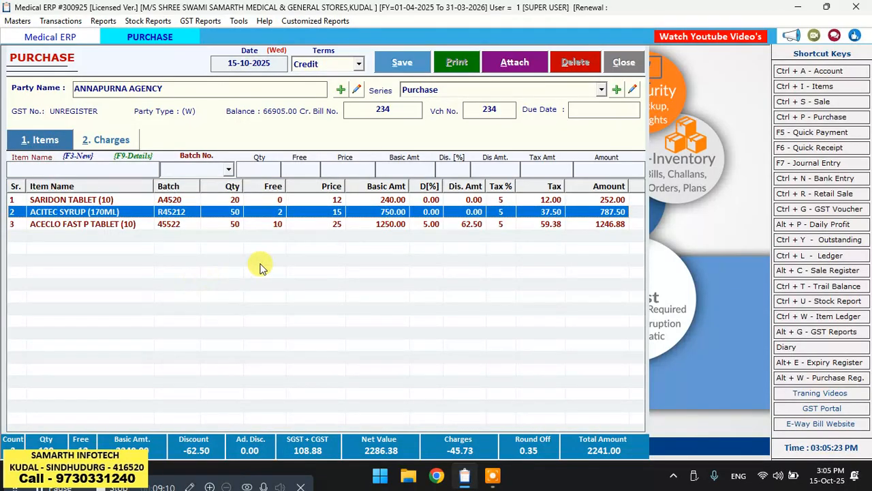
left_click(136, 224)
key("Delete")
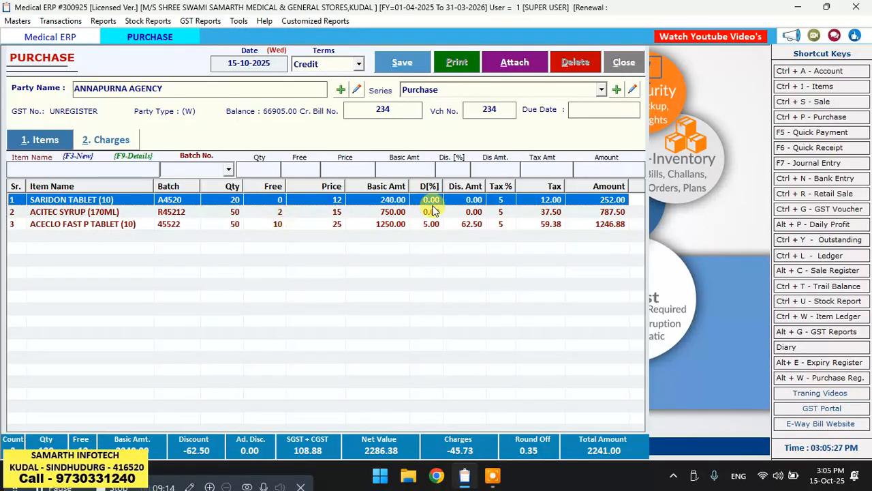
left_click(103, 225)
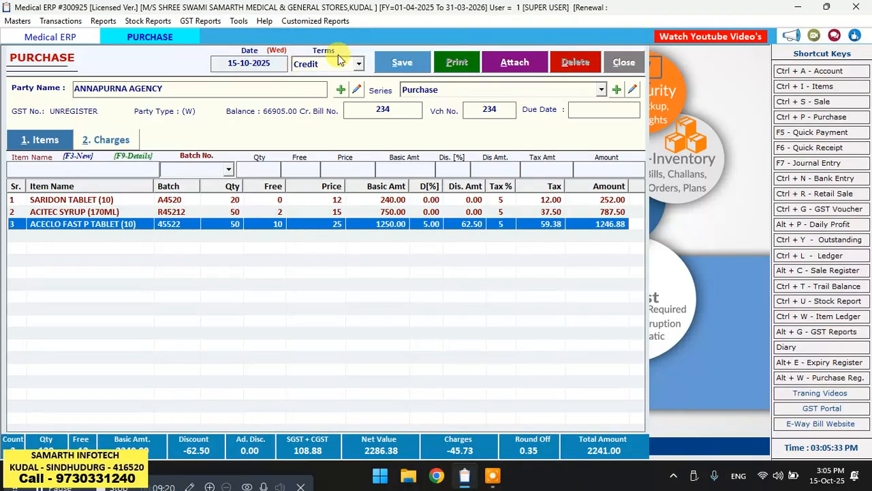
Save the ANNAPURNA AGENCY purchase bill, acknowledge the message and close the purchase entry form
left_click(402, 62)
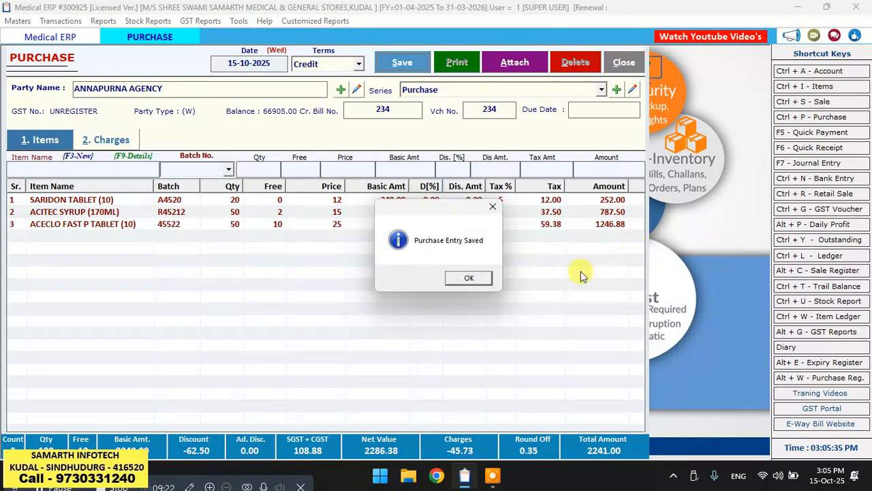
left_click(474, 280)
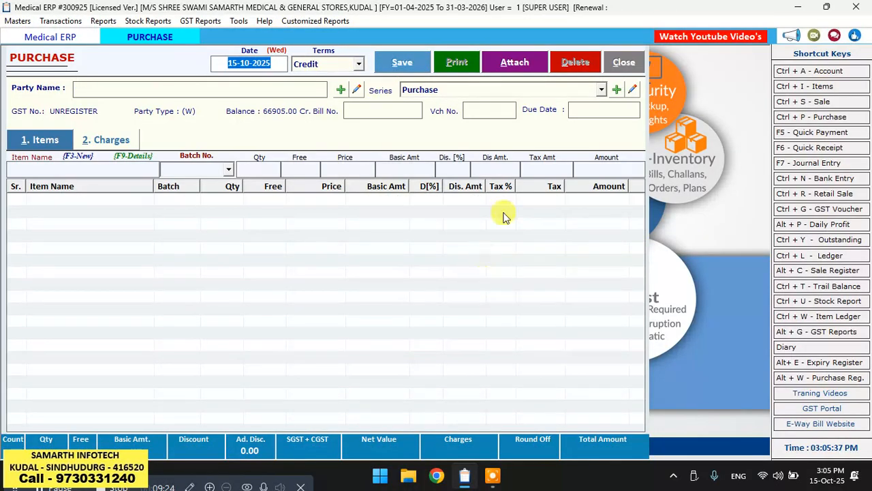
left_click(624, 62)
Show today's purchase bills and open the saved ANNAPURNA AGENCY bill for editing
left_click(73, 23)
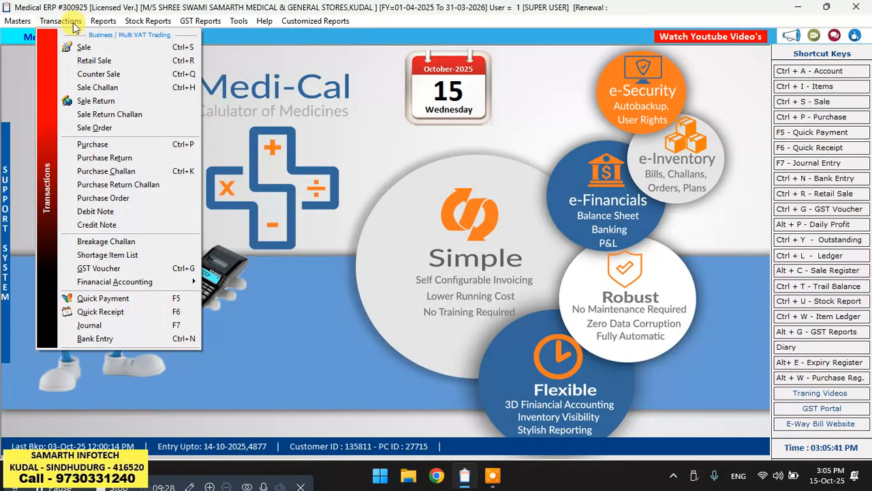
left_click(141, 147)
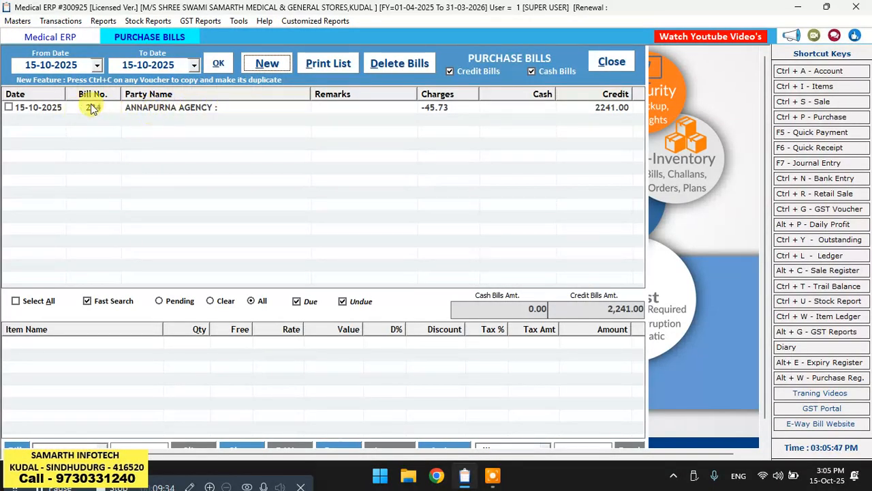
left_click(21, 111)
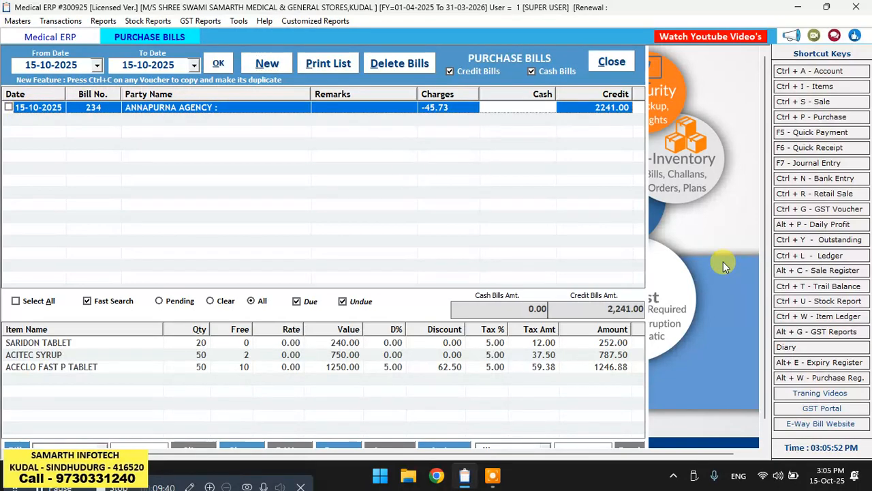
key("Return")
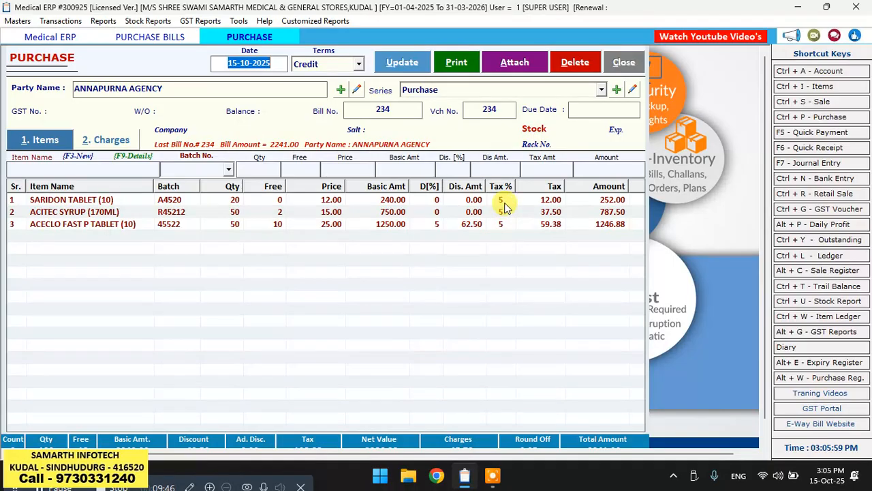
Update the reopened ANNAPURNA AGENCY bill and return to the list of purchase bills
left_click(404, 62)
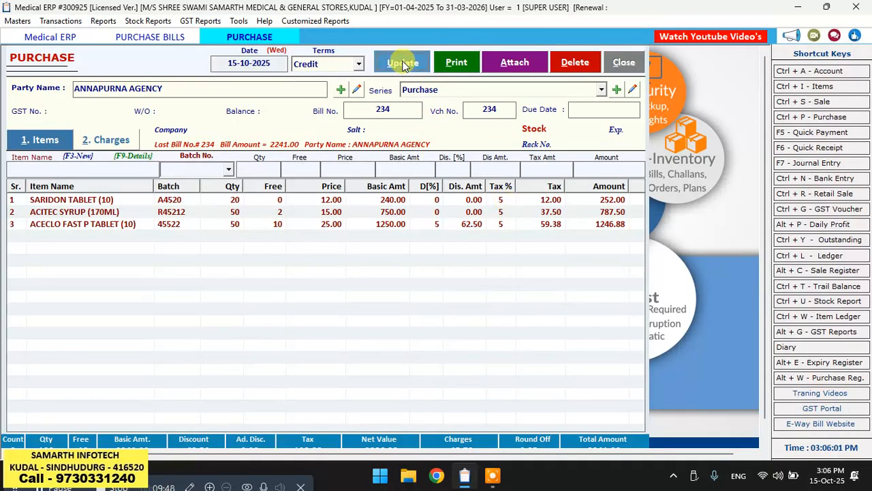
left_click(471, 274)
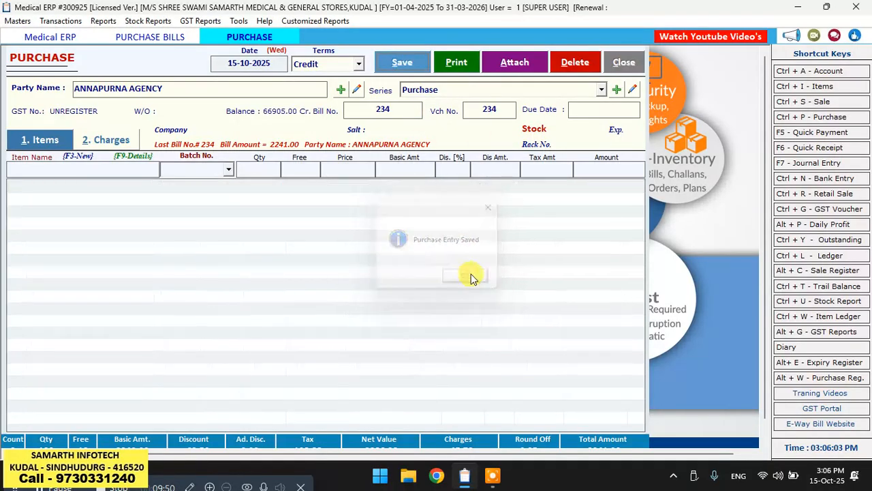
left_click(623, 61)
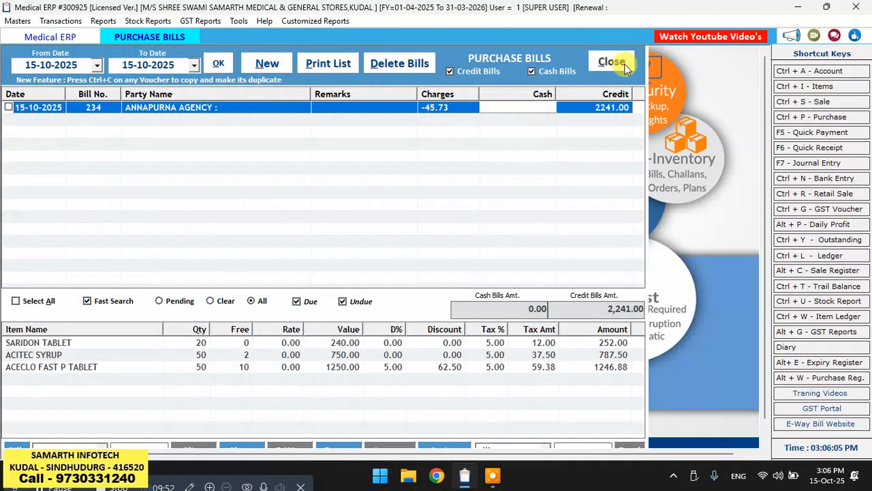
List the purchase bills from 01-10-2025 to 15-10-2025 and view the items of the ADITYA AGENCIES bill dated 10-10-2025
left_click(79, 64)
type("1/10")
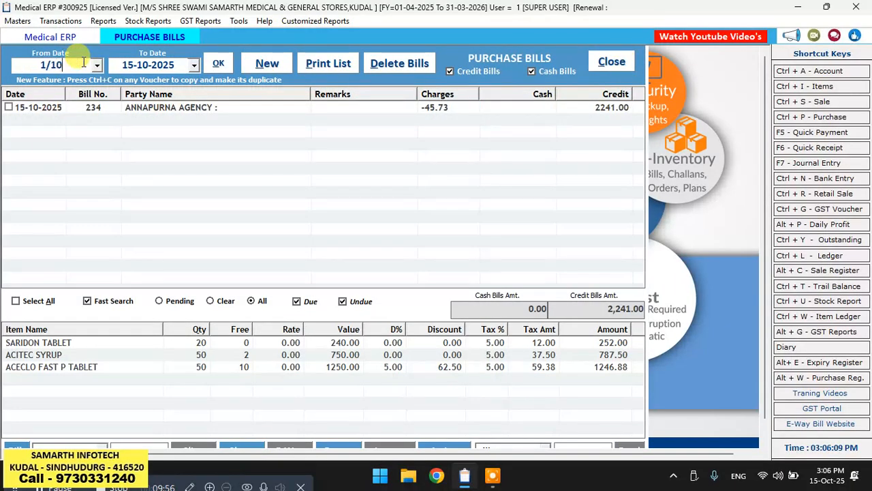
key("Return")
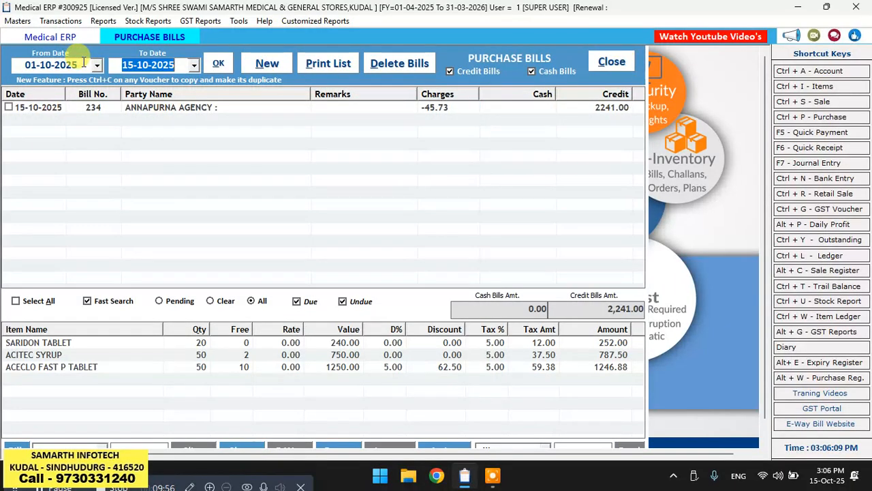
key("Return")
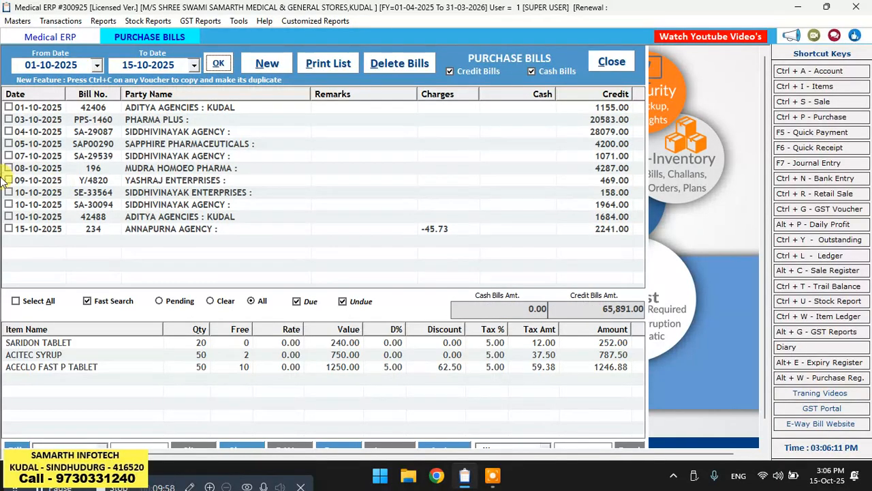
left_click(160, 217)
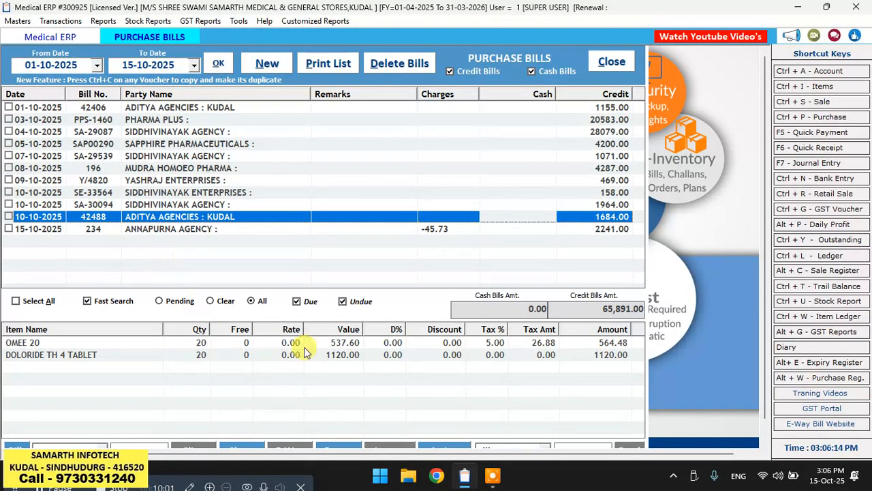
View the items of the SIDDHIVINAYAK, MUDRA HOMOEO PHARMA and ANNAPURNA AGENCY purchase bills, and close the bill list
left_click(198, 204)
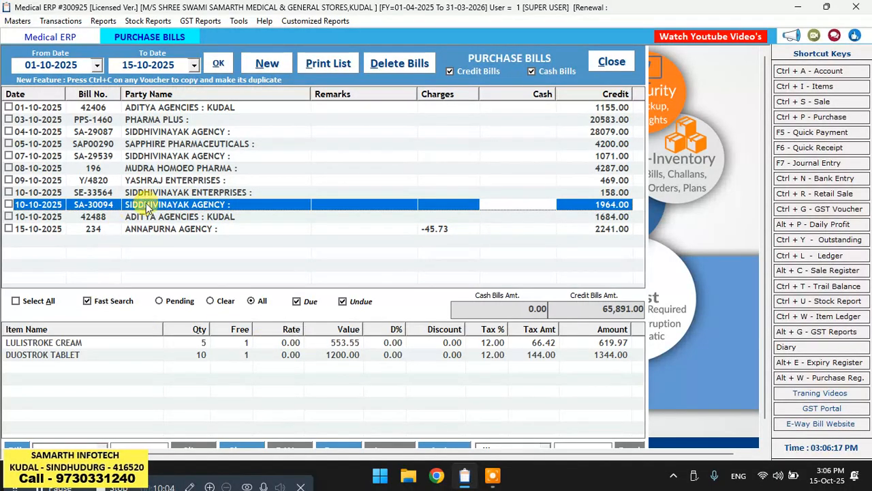
left_click(167, 192)
left_click(208, 168)
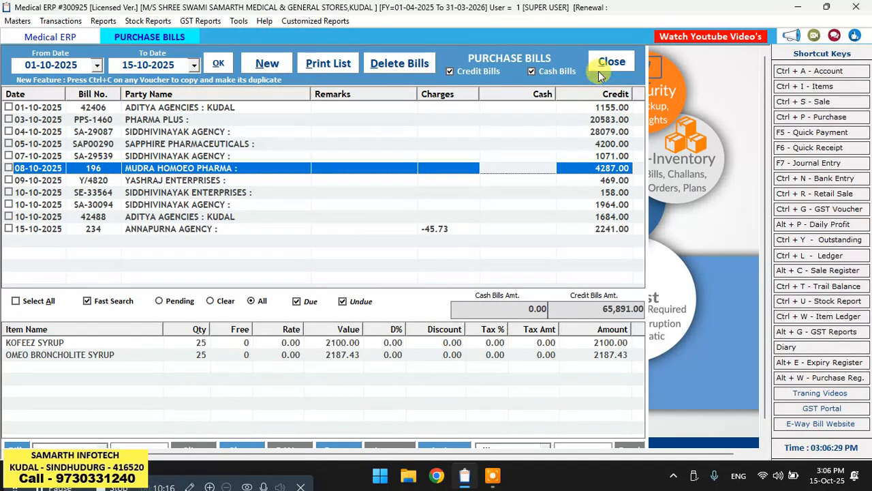
left_click(112, 230)
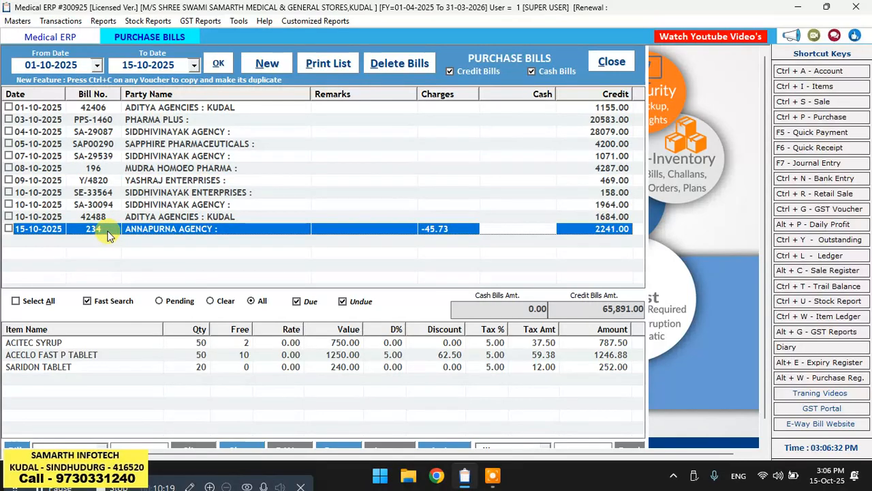
left_click(610, 65)
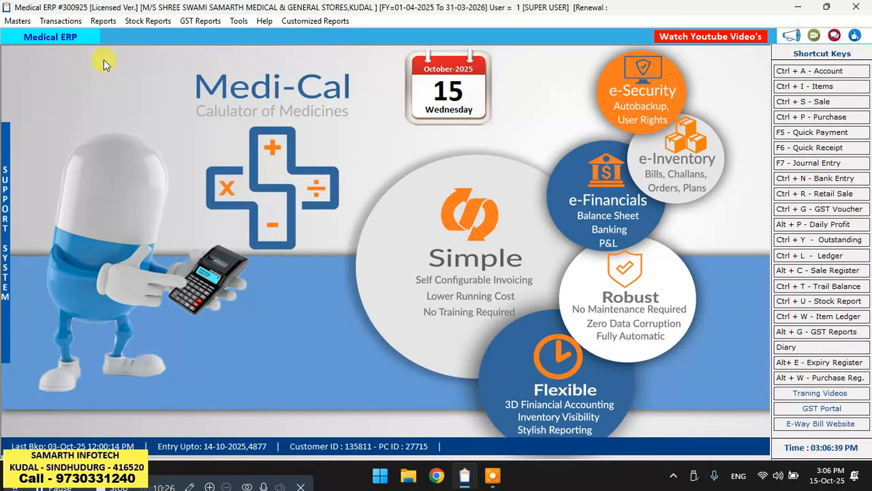
Generate the stock report for 01-04-2025 to 15-10-2025 and select the ACEDUOZ MR TABLET row
left_click(147, 20)
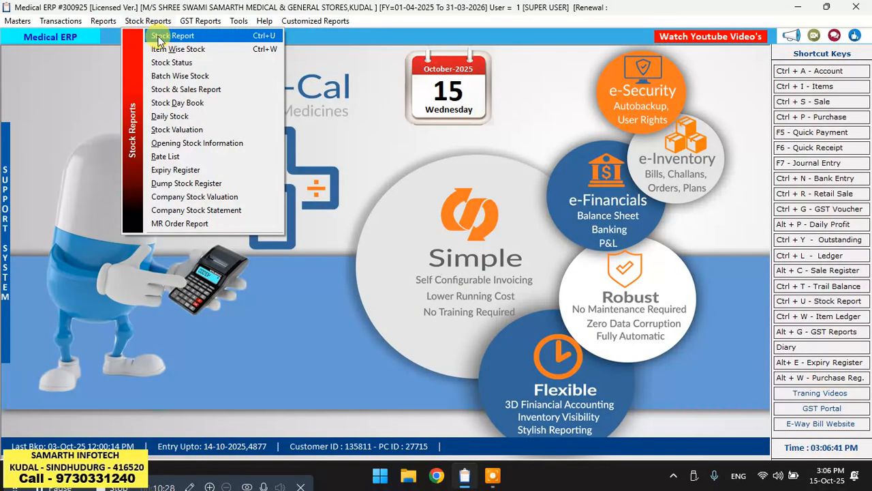
left_click(164, 35)
left_click(397, 71)
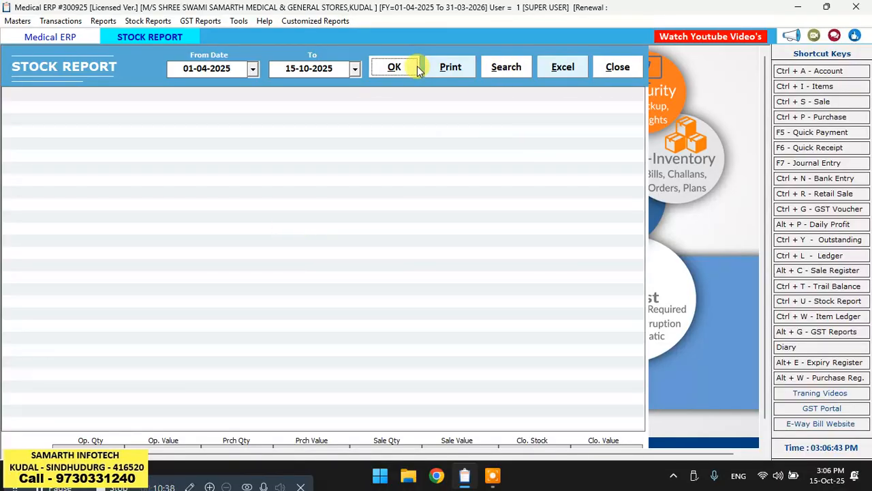
left_click(395, 77)
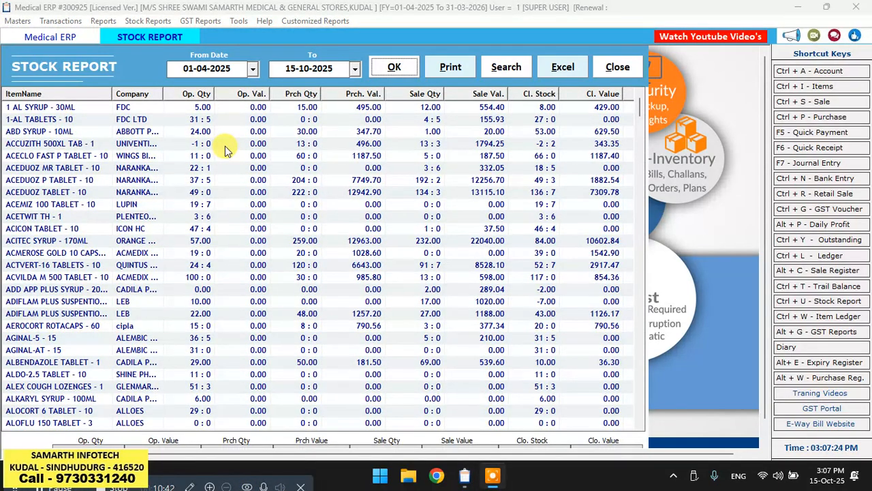
left_click(39, 169)
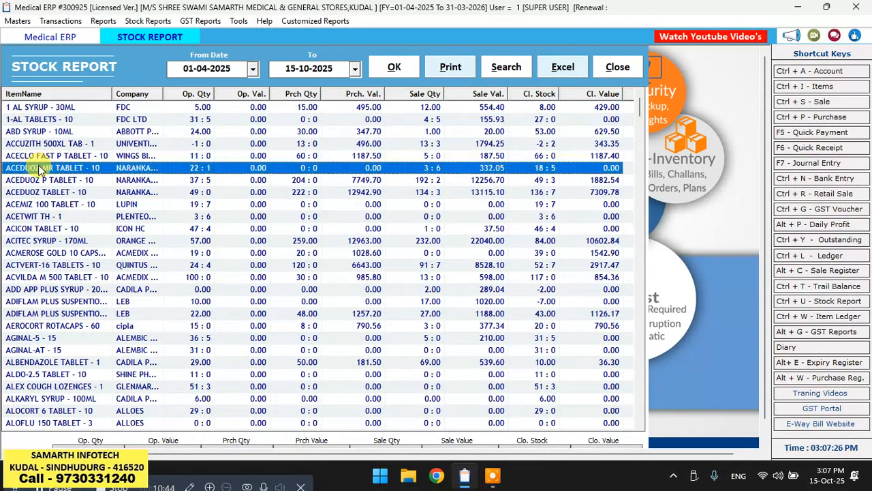
Search the stock report by item name for items starting with B
left_click(510, 71)
left_click(530, 126)
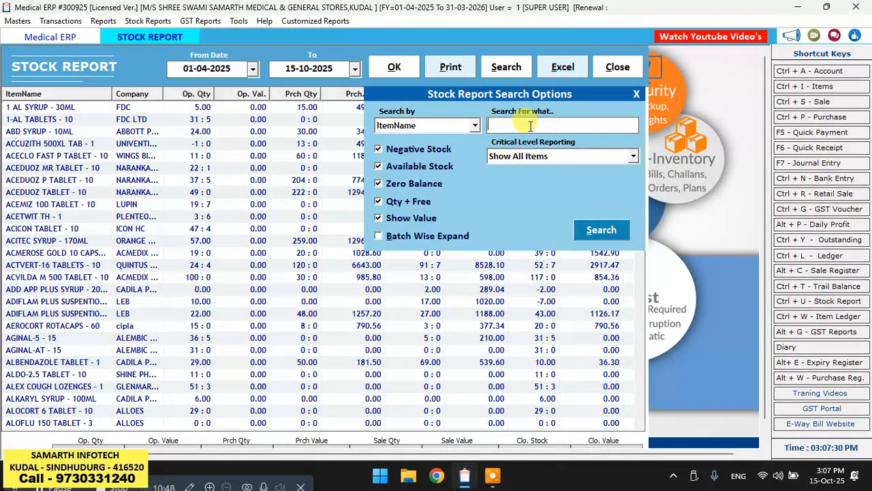
type("B")
left_click(587, 229)
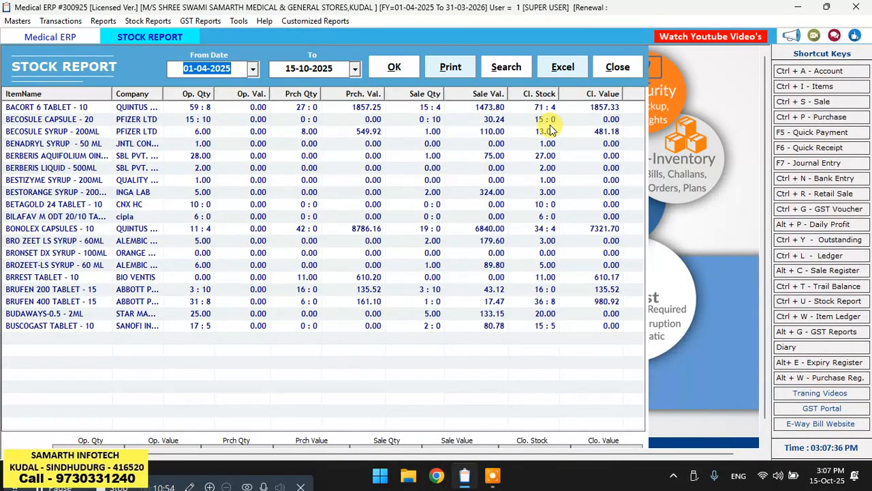
Reopen the stock report search options, dismiss them without searching and close the report
left_click(504, 66)
left_click(495, 126)
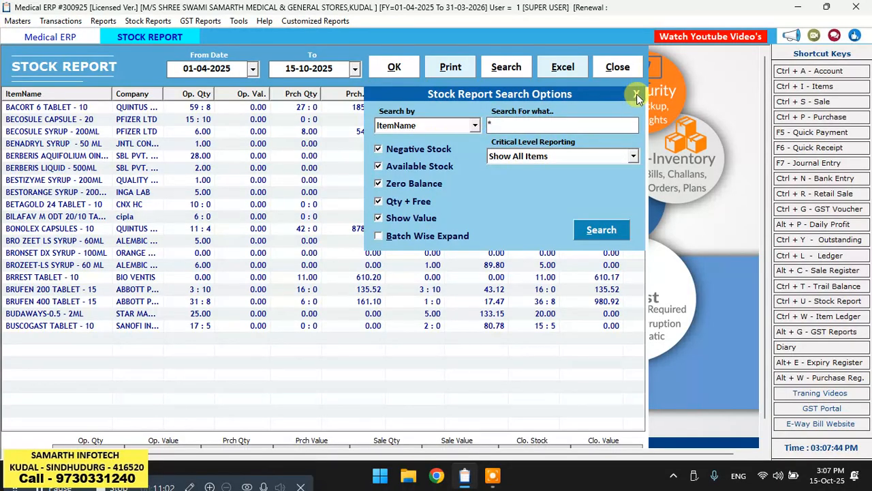
left_click(637, 94)
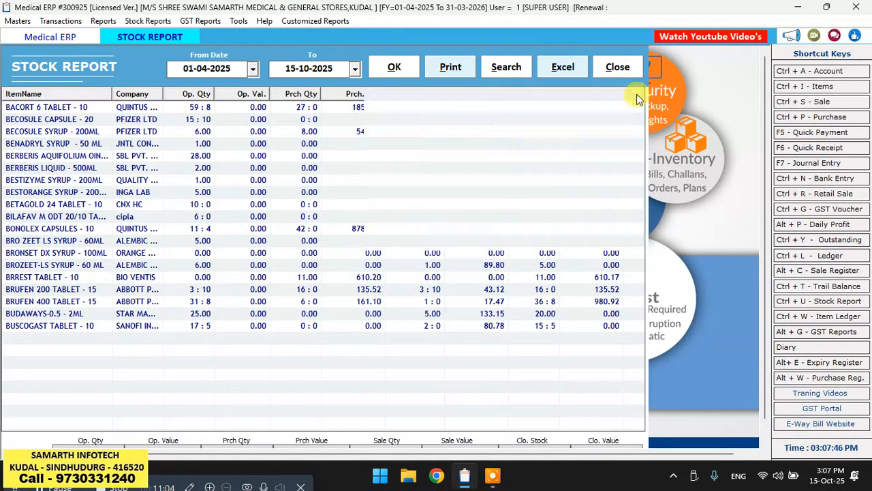
left_click(625, 71)
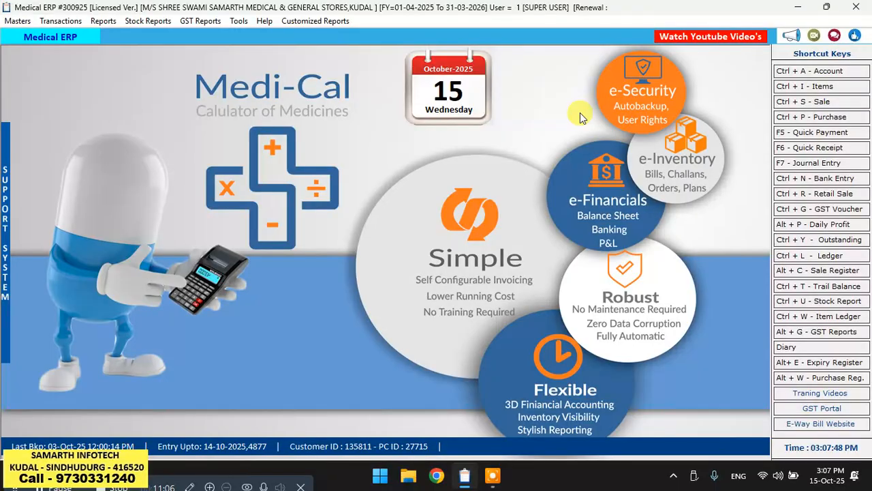
Open the ledger's list of accounts and select ANNAPURNA AGENCY to view its account details
left_click(104, 21)
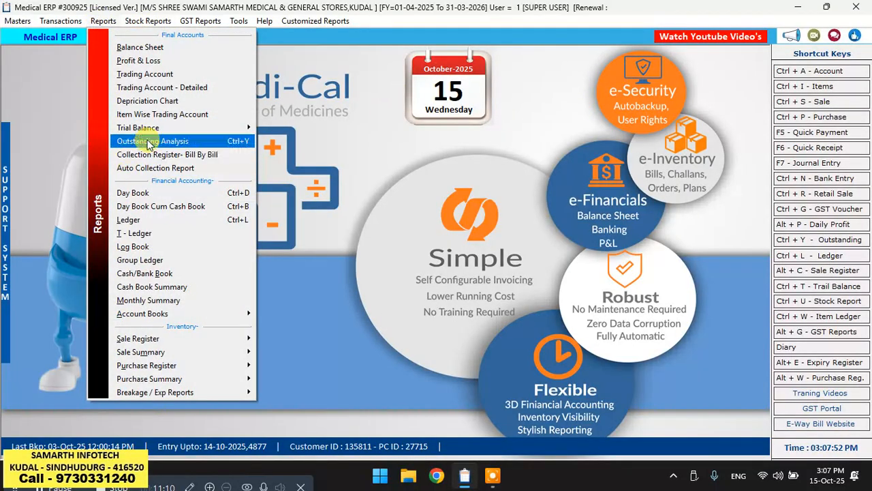
left_click(189, 225)
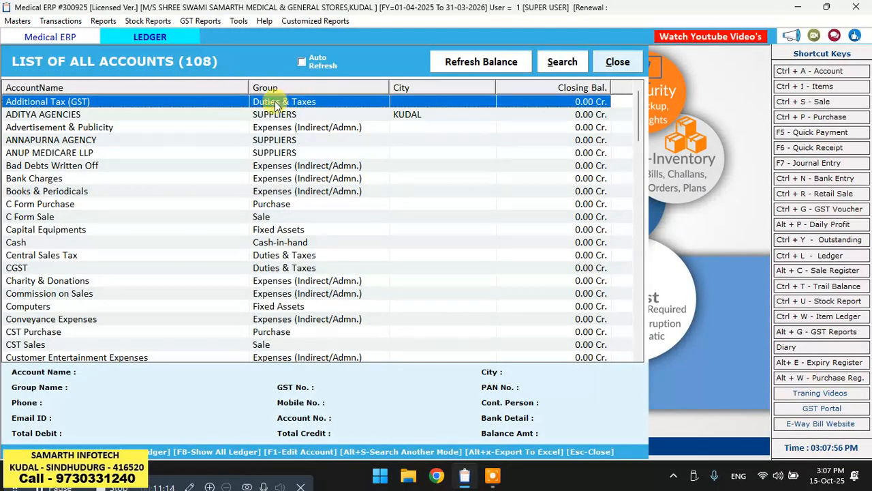
left_click(71, 143)
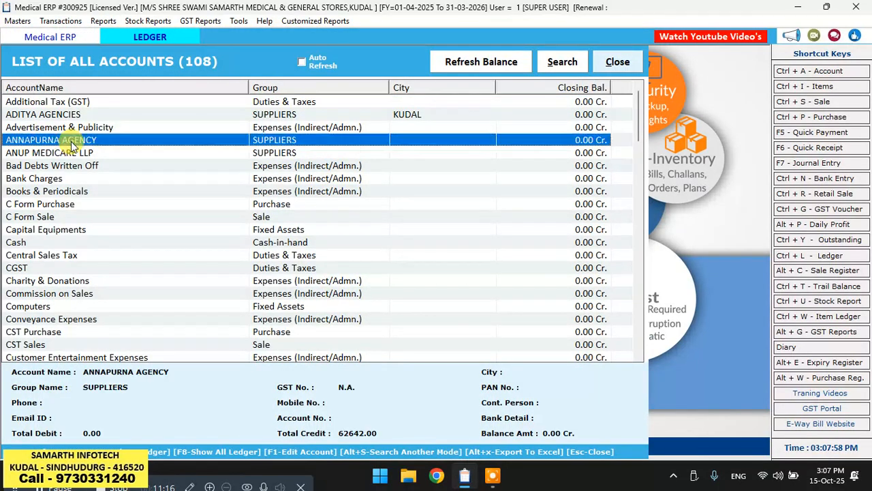
Set the account search to sort by group, try SUP as the search text and clear it
left_click(563, 66)
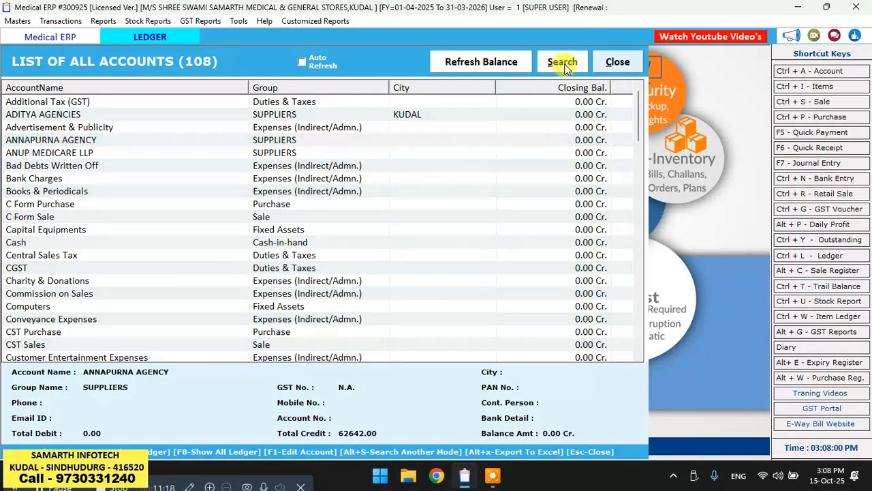
left_click(481, 107)
left_click(481, 109)
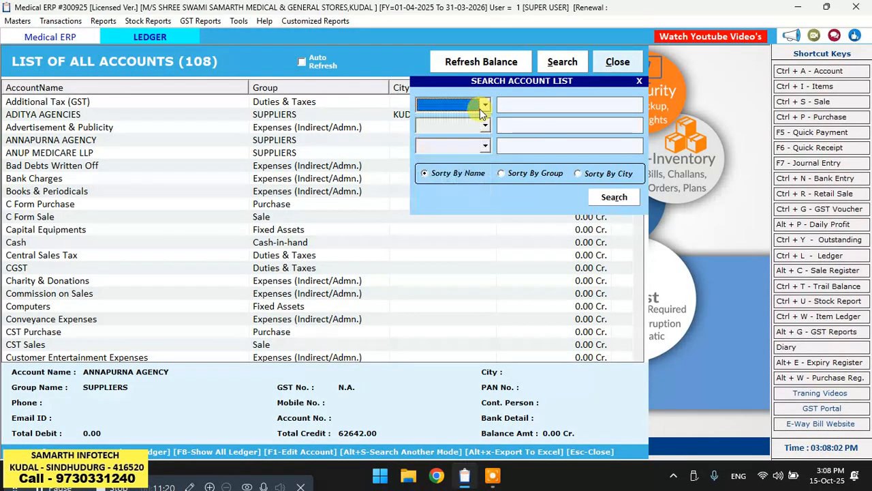
left_click(503, 173)
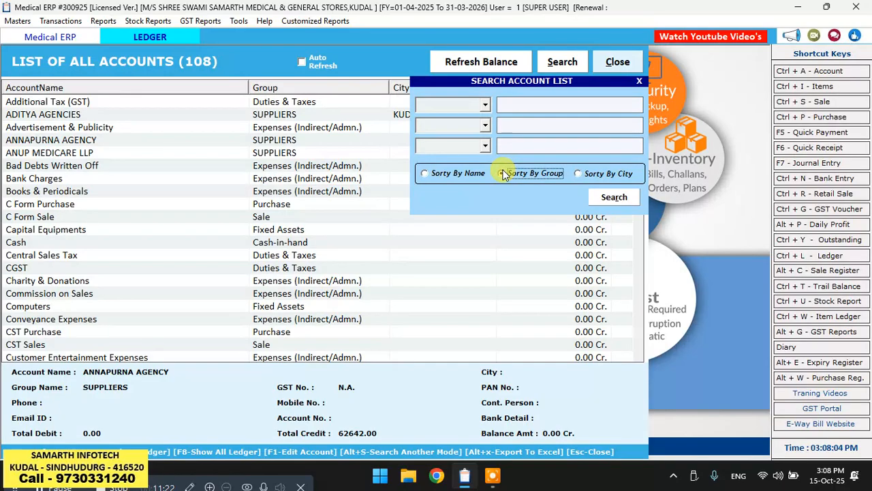
left_click(515, 106)
type("SUP")
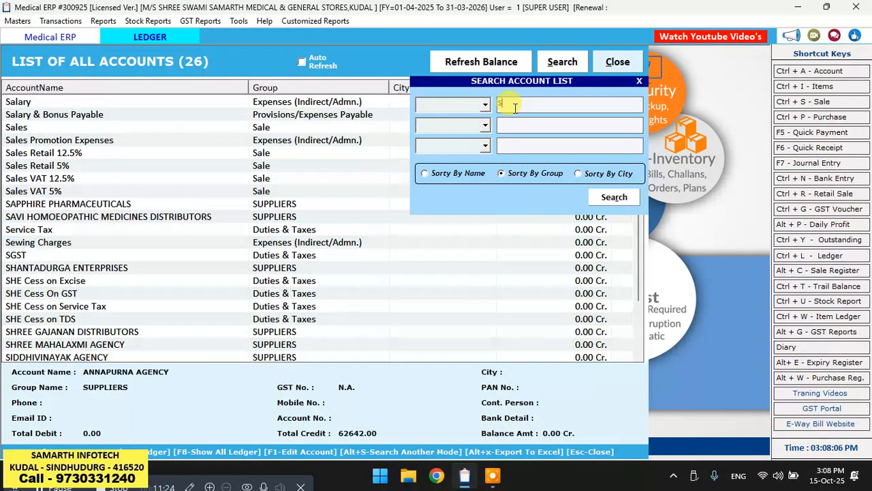
key("BackSpace")
key("BackSpace")
key("BackSpace")
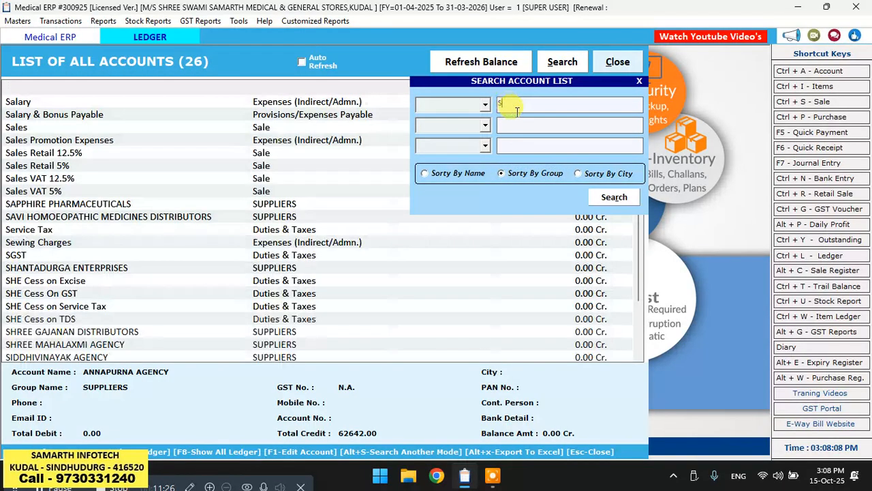
Set the first account search criterion to Group, try SU as its text and clear it
left_click(480, 125)
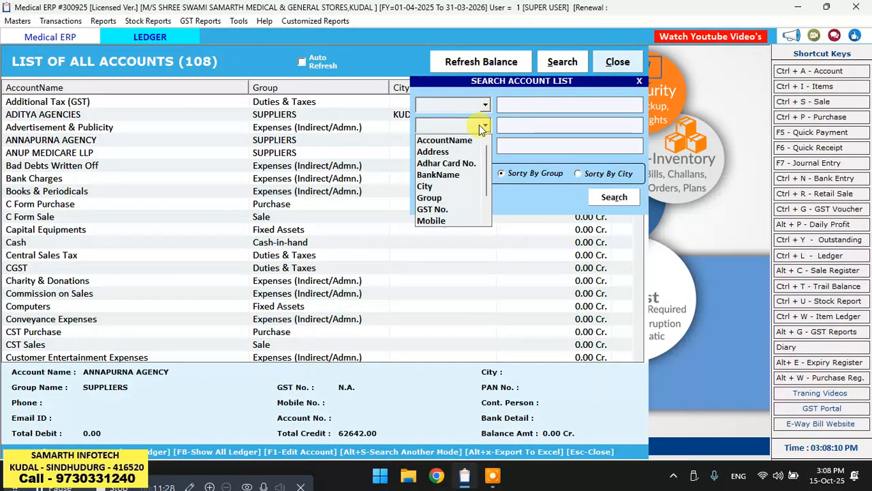
left_click(478, 124)
left_click(486, 104)
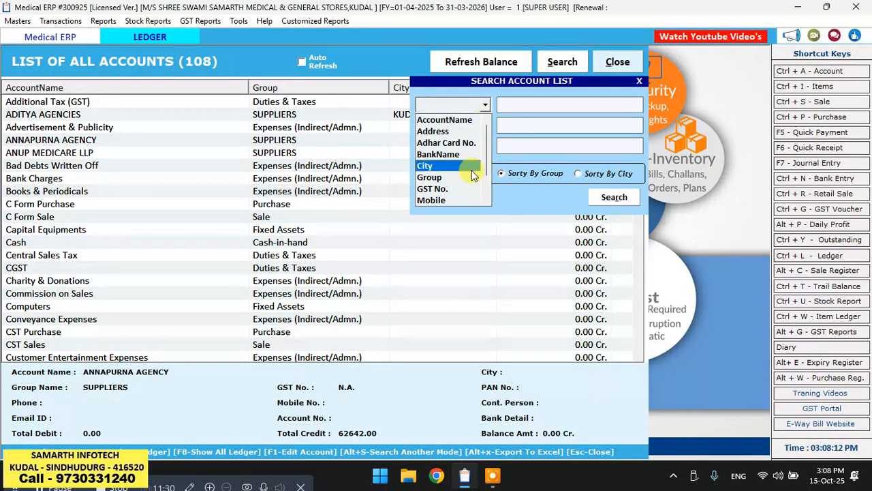
left_click(431, 177)
left_click(527, 105)
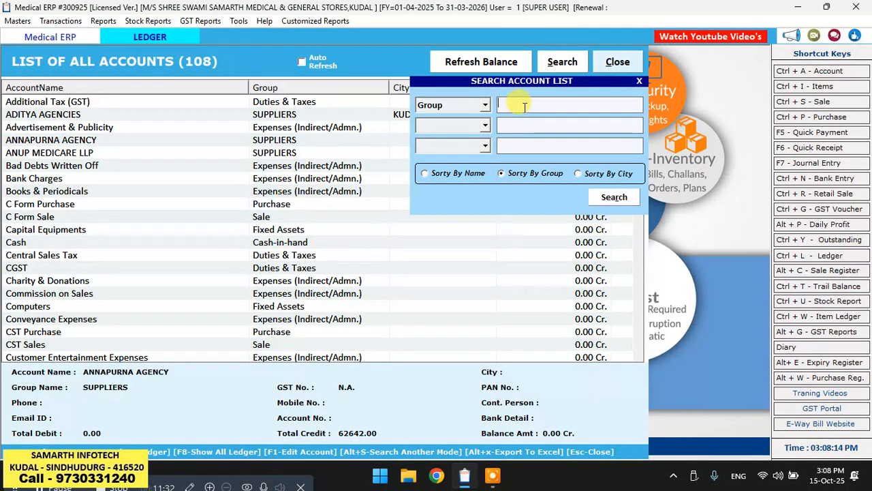
type("su")
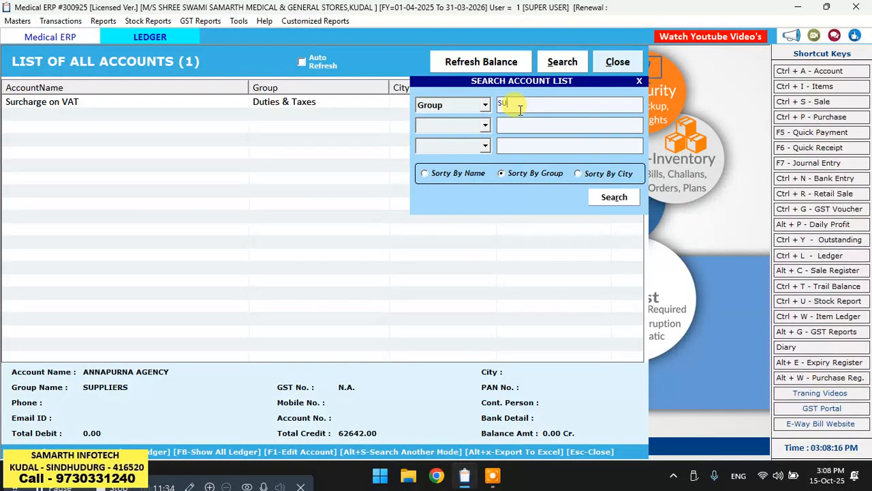
key("BackSpace")
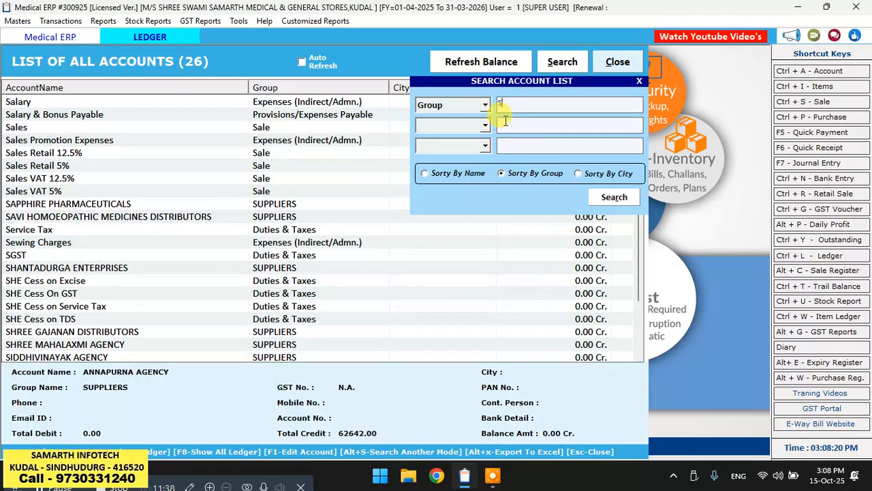
key("BackSpace")
Set the third account search criterion to Group with the text SUP and run the search
left_click(529, 144)
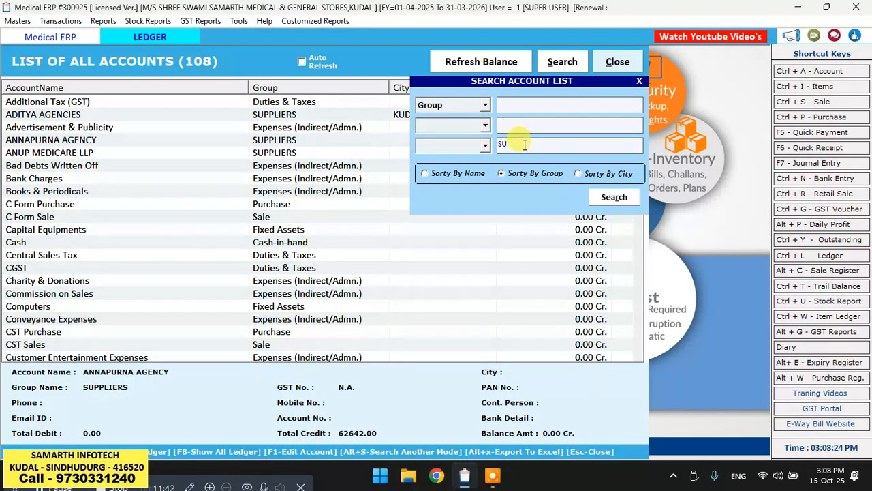
type("SU")
left_click(486, 144)
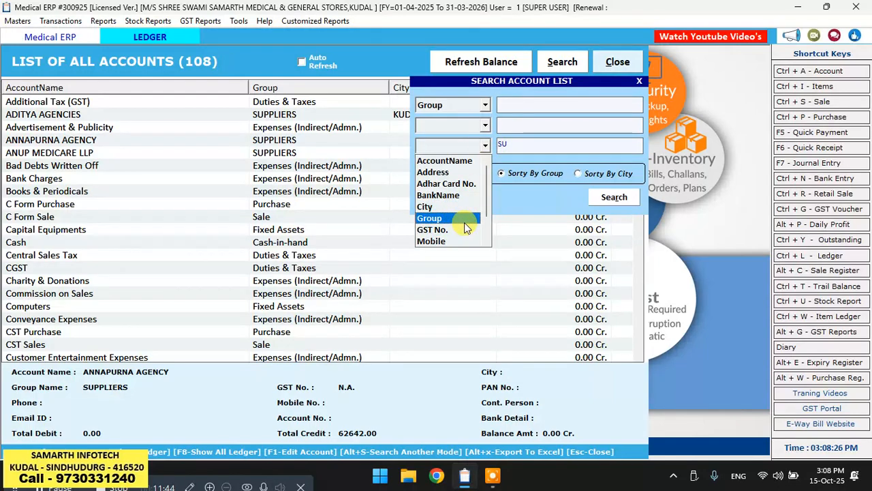
left_click(464, 219)
left_click(536, 144)
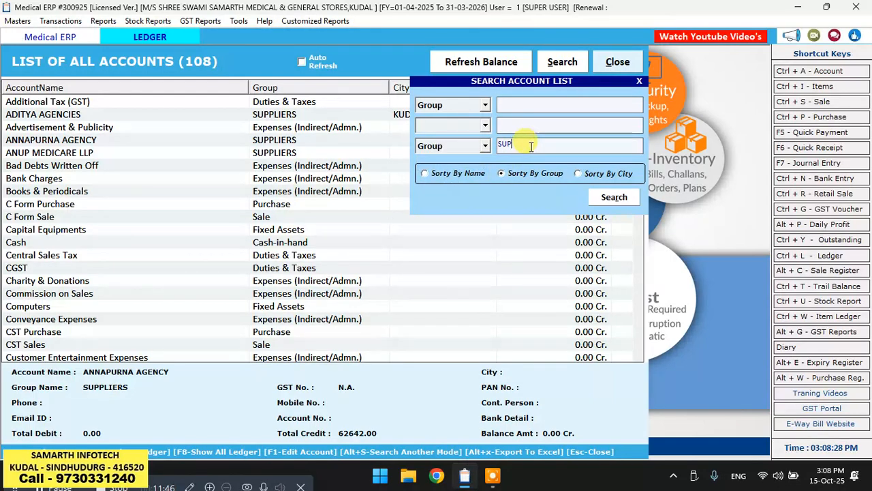
left_click(614, 197)
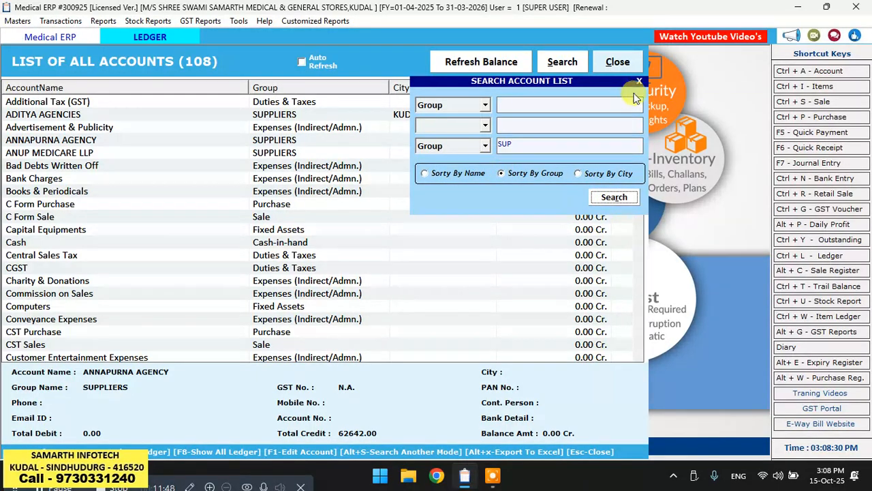
Set the second search criterion to Group with the text SUP, clear the third criterion's text and run the search
left_click(483, 127)
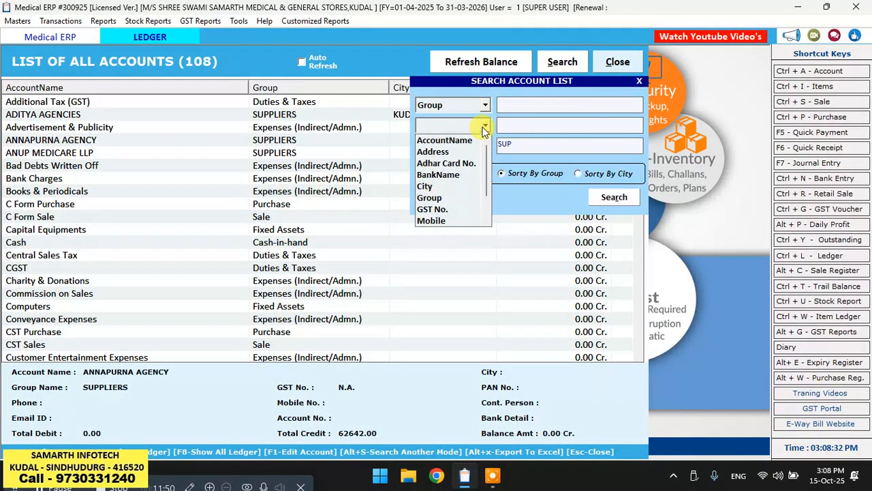
left_click(431, 197)
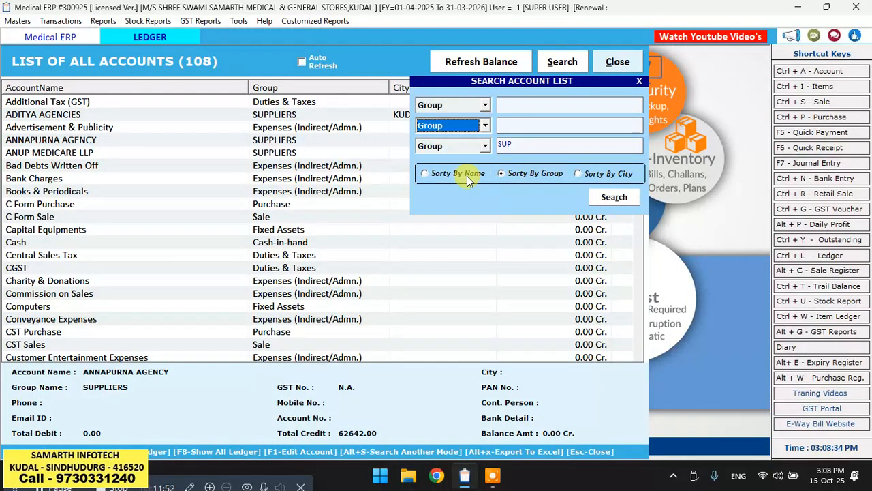
left_click(540, 124)
type("SU")
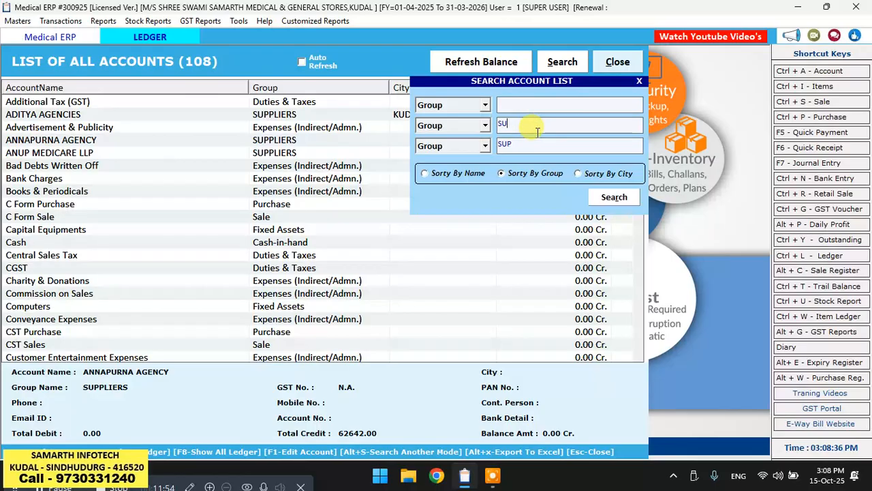
type("P")
left_click(552, 144)
key("BackSpace")
key("BackSpace")
key("BackSpace")
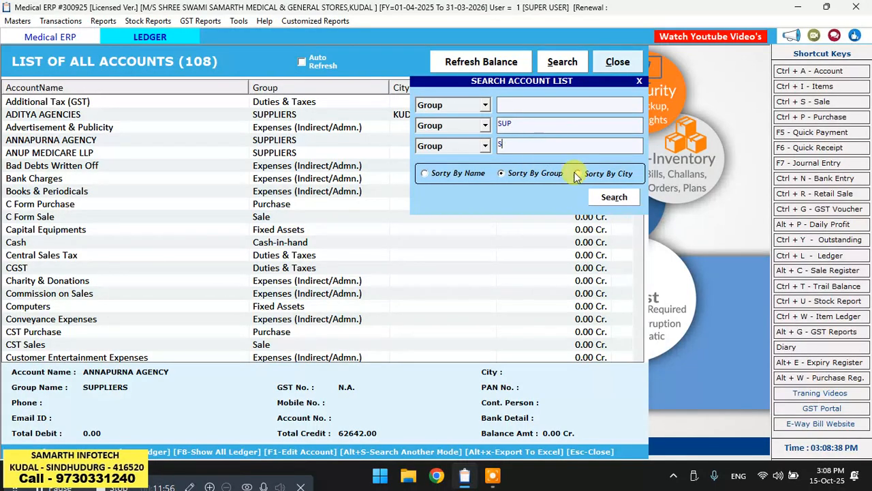
left_click(613, 197)
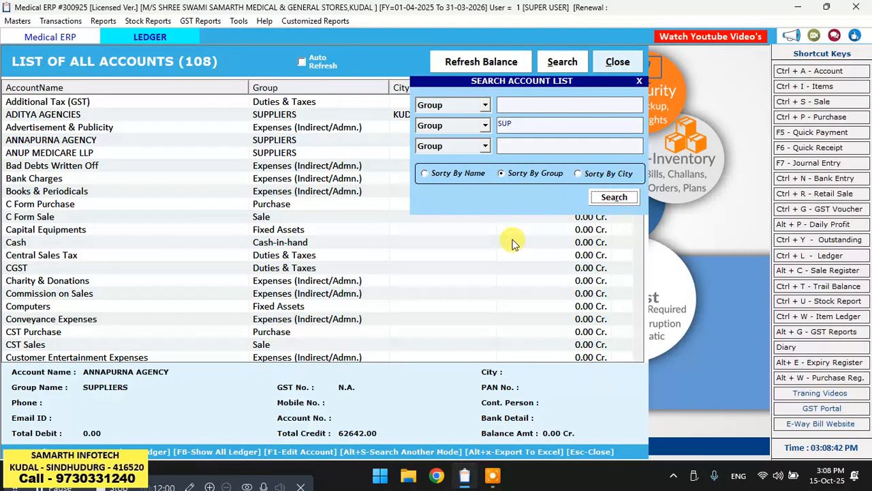
Close the account search, turn on automatic refresh and refresh the balances in the list of all accounts
key("Escape")
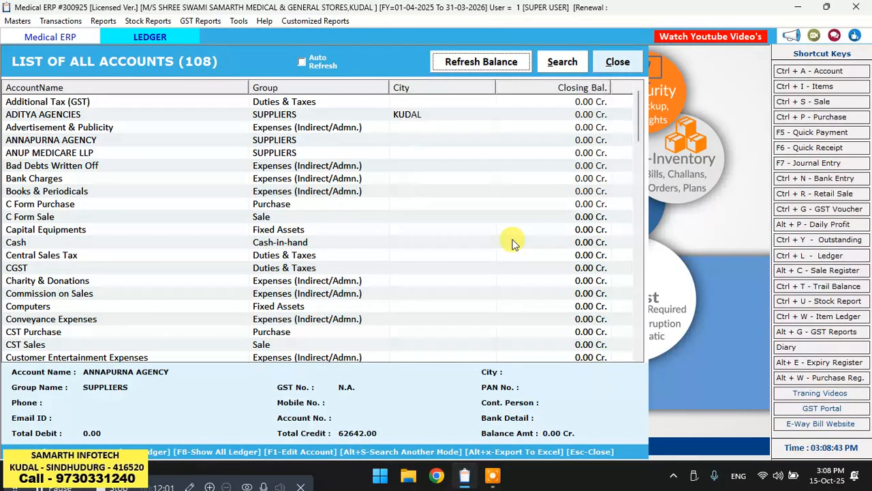
left_click(289, 128)
left_click(291, 113)
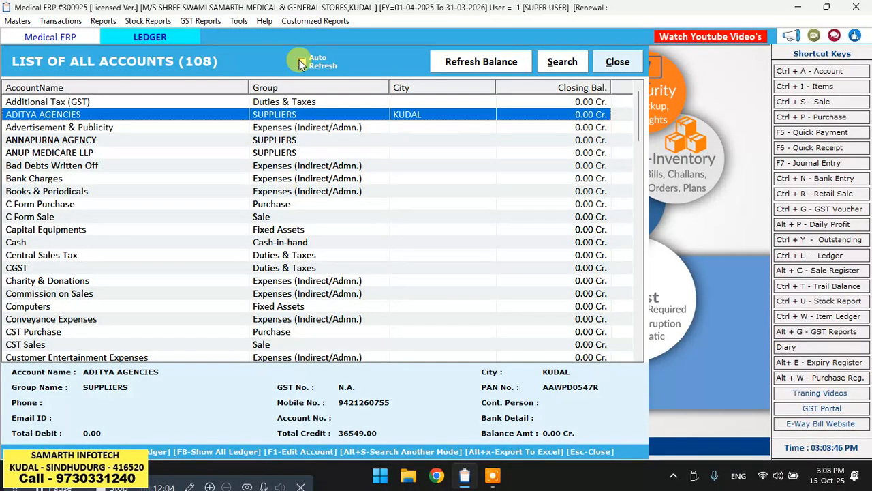
left_click(301, 63)
left_click(497, 68)
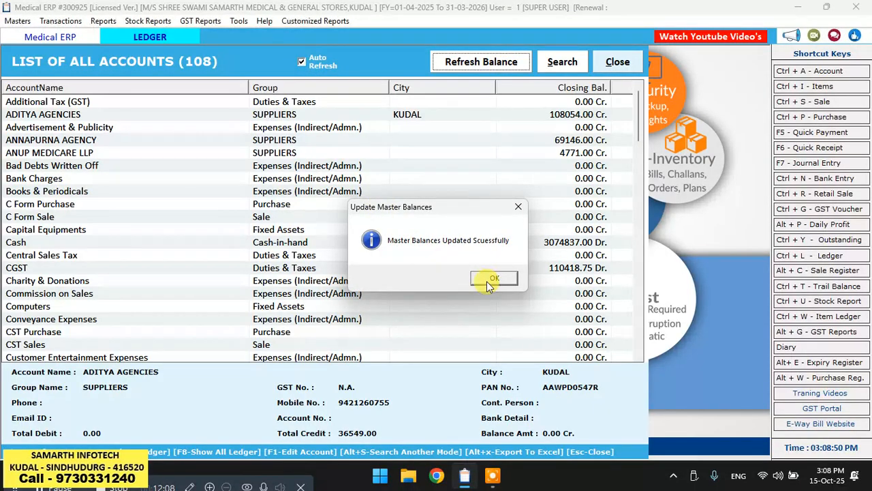
left_click(486, 281)
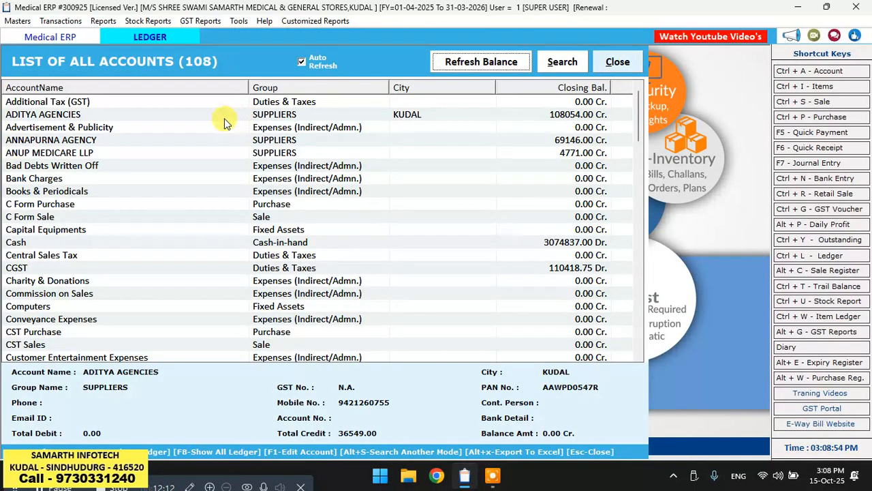
Review the closing balances of ADITYA AGENCIES and ANNAPURNA AGENCY and close the list of all accounts
left_click(194, 125)
left_click(276, 114)
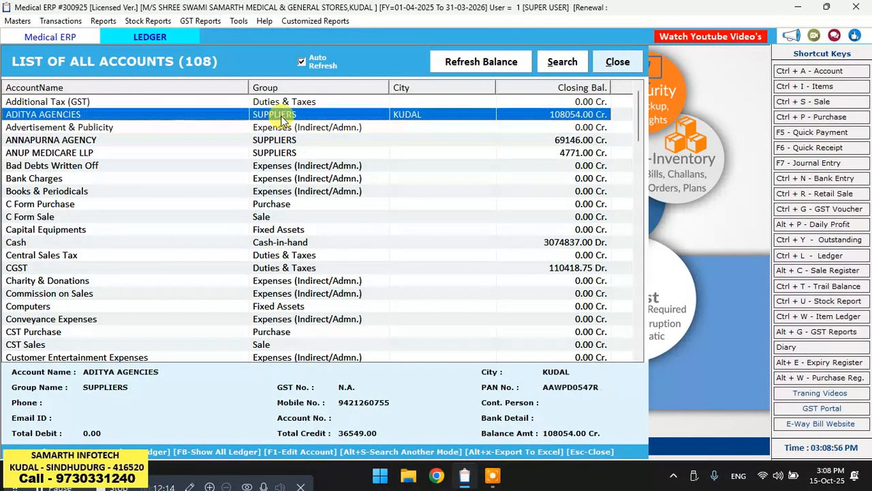
left_click(218, 142)
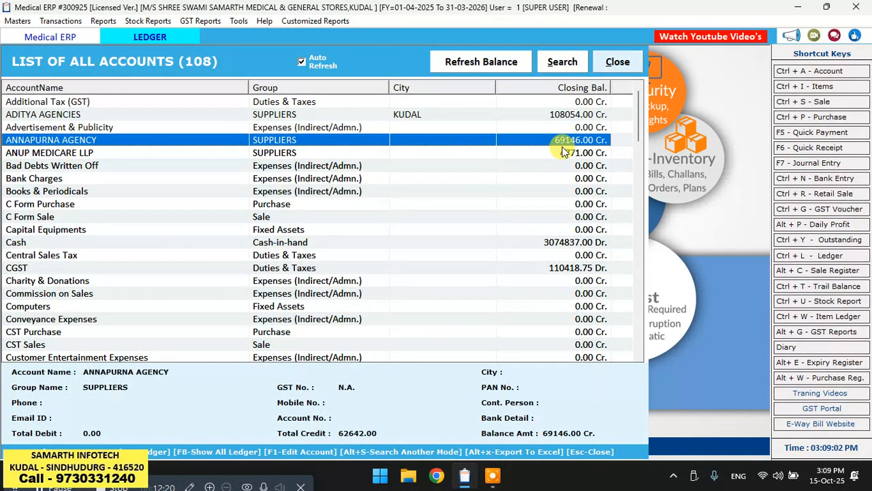
left_click(618, 63)
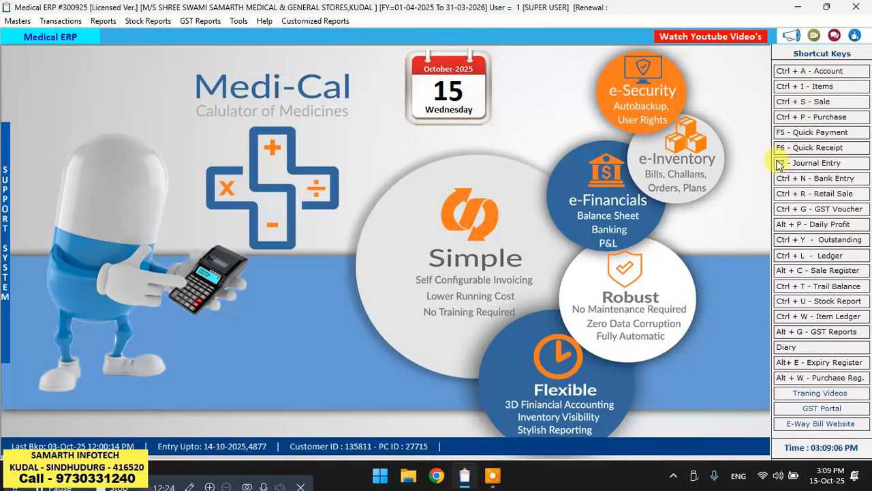
Check which payment modes a new quick payment offers and close the payment form
left_click(821, 133)
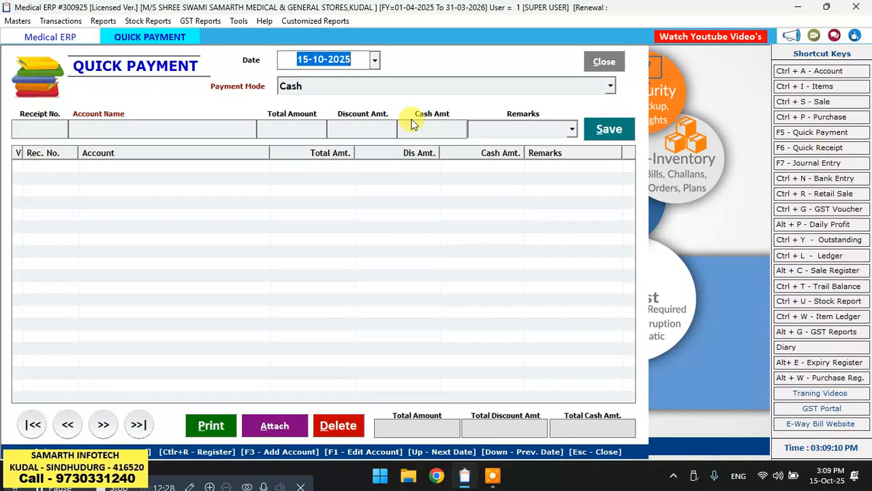
key("Return")
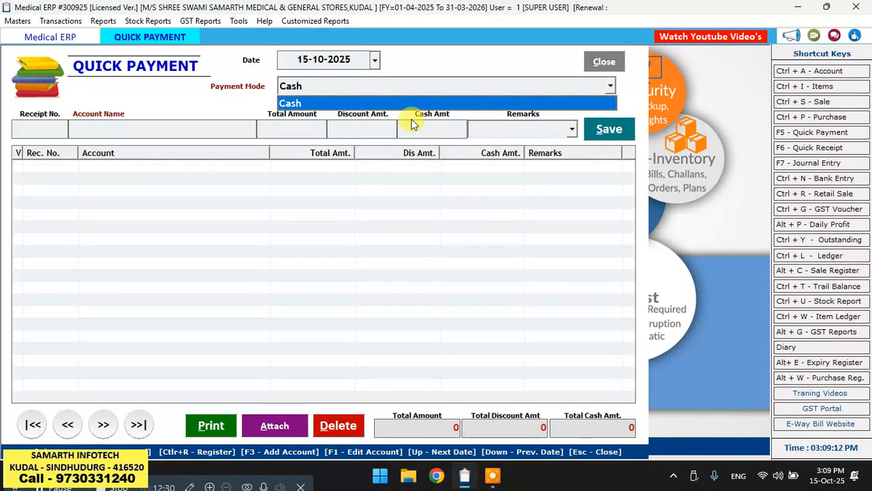
left_click(621, 60)
left_click(620, 60)
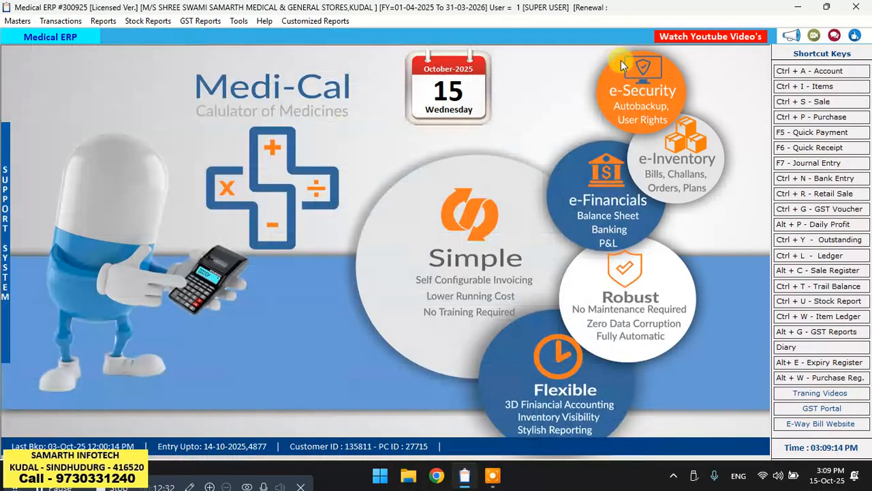
Create and save a new account named BANK OF BARODA in the Bank Accounts group from the list of accounts
left_click(17, 21)
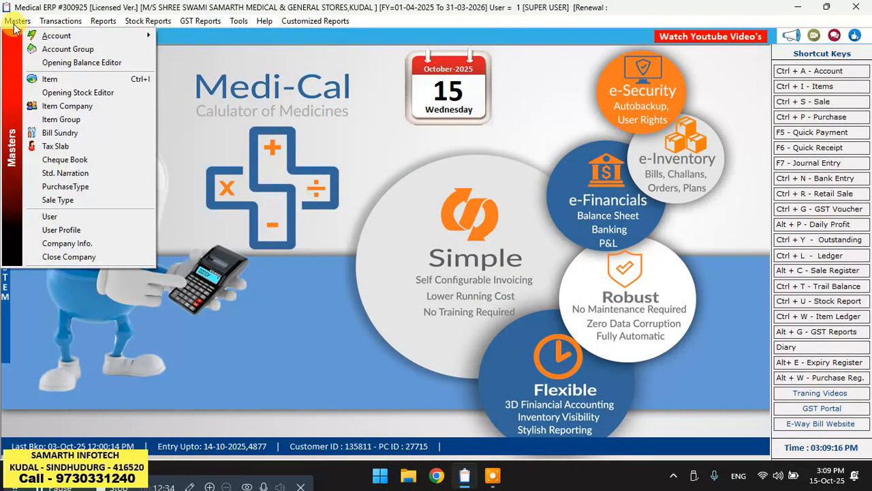
mouse_move(58, 38)
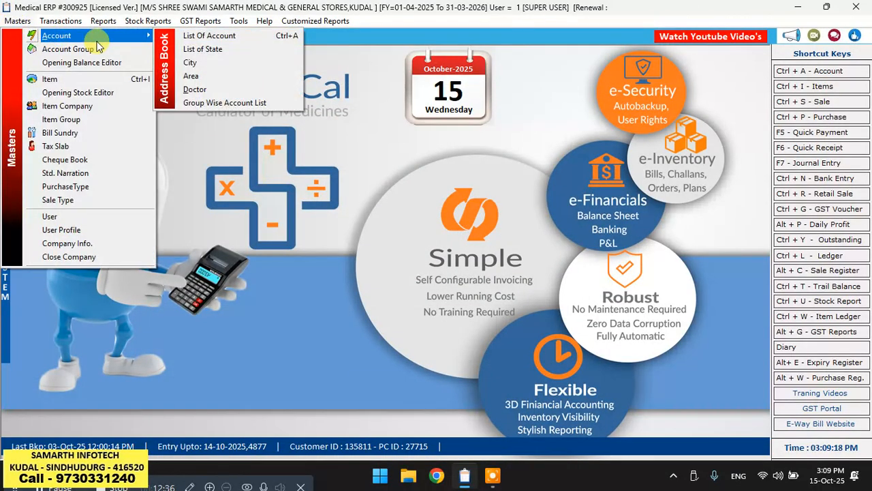
left_click(238, 39)
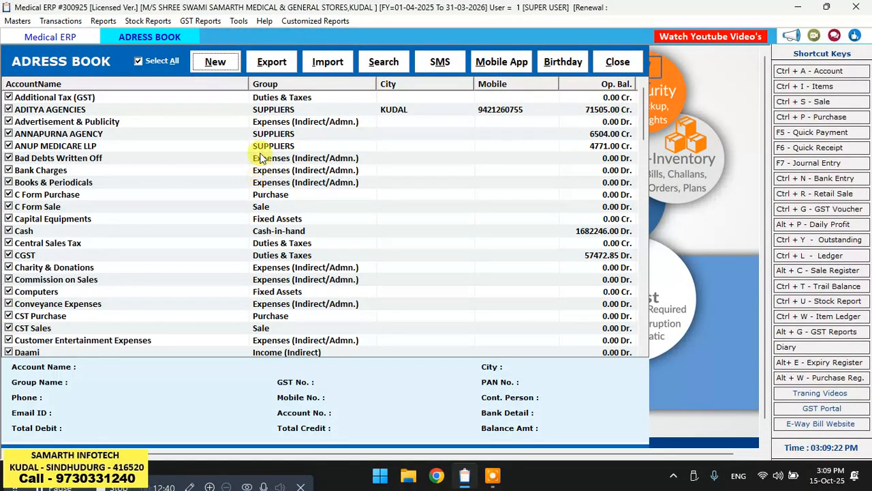
left_click(218, 65)
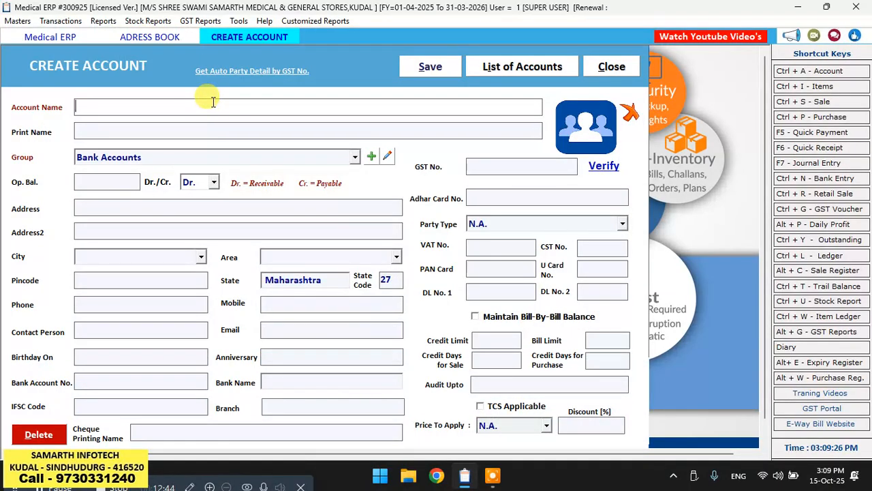
type("BANK OF BARO")
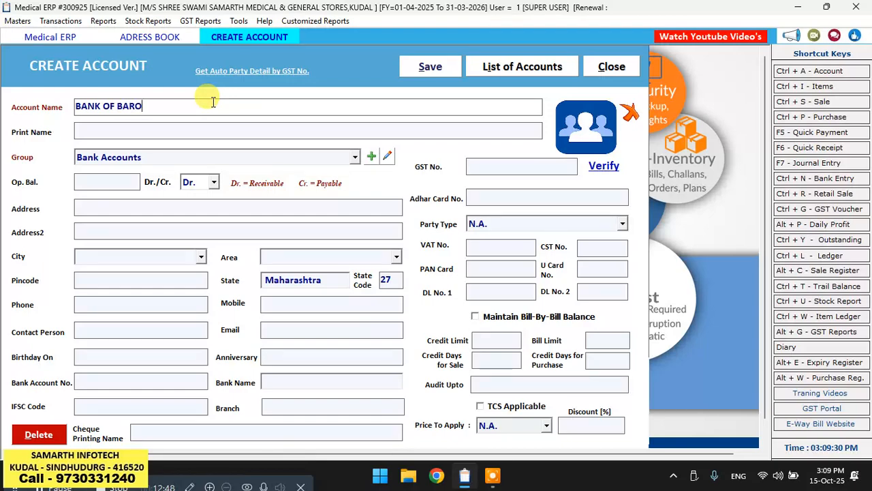
key("Return")
key("Return")
key("Return")
key("Return")
key("Return")
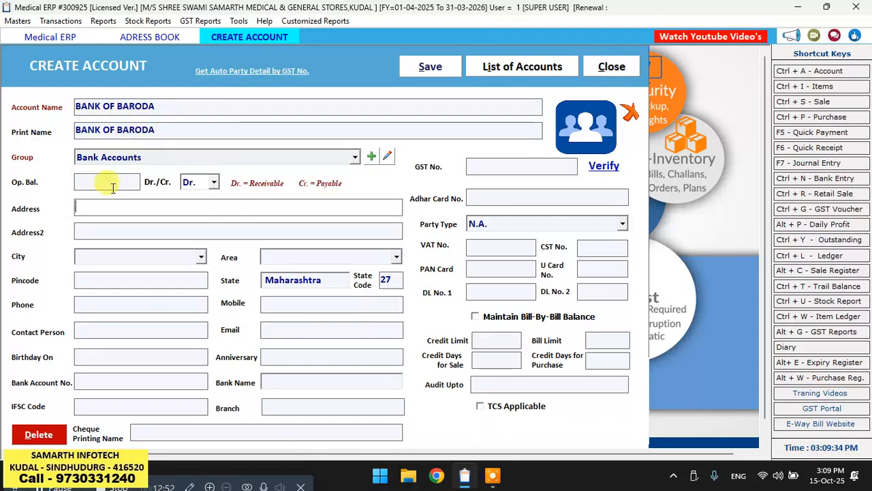
left_click(449, 70)
left_click(484, 278)
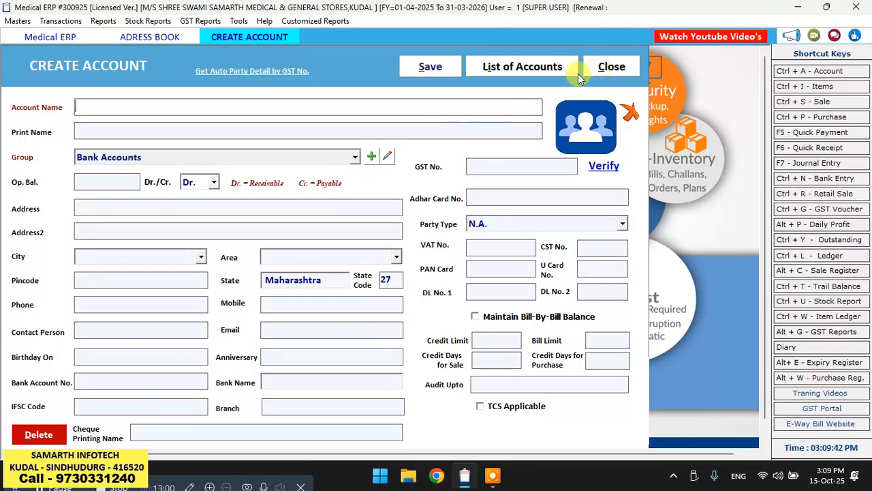
Look through the account group options in the blank account form and close it
left_click(251, 157)
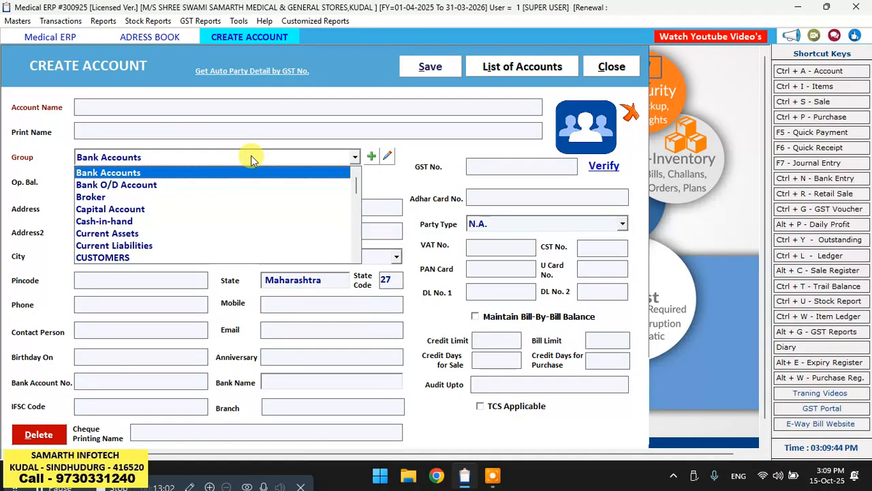
left_click(252, 157)
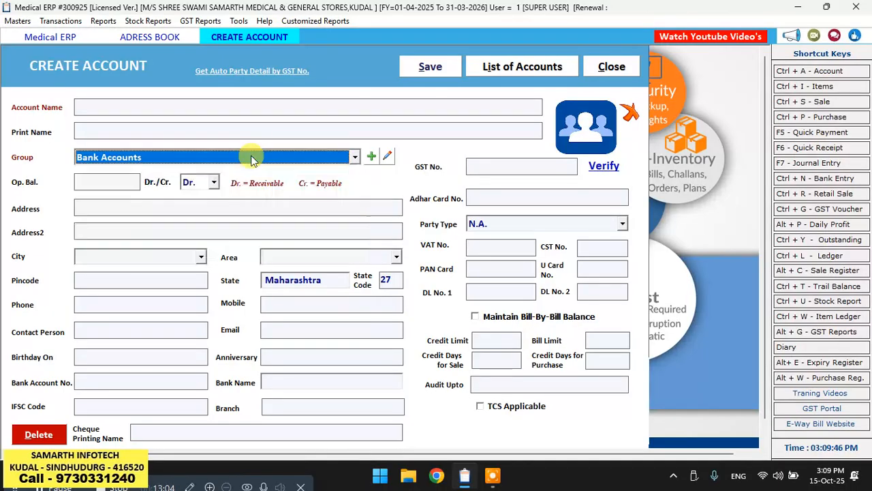
left_click(624, 66)
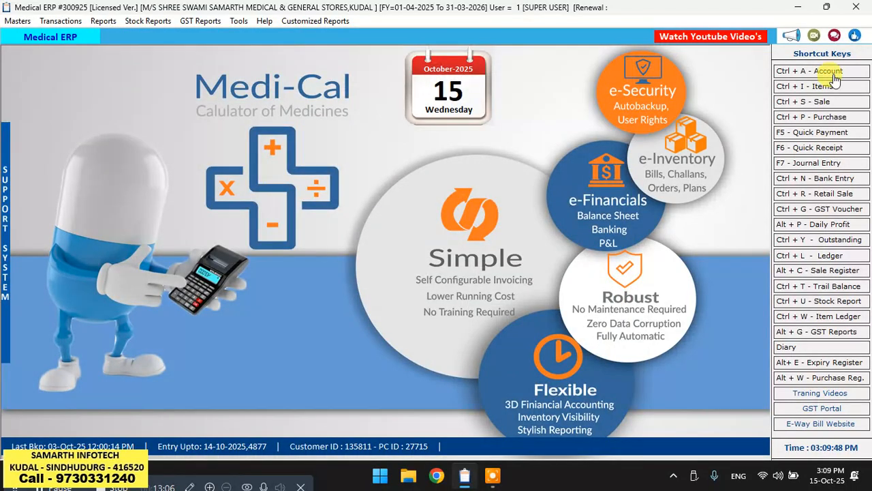
Start a quick payment with BANK OF BARODA as the payment mode and ANNAPURNA AGENCY as the account
left_click(836, 133)
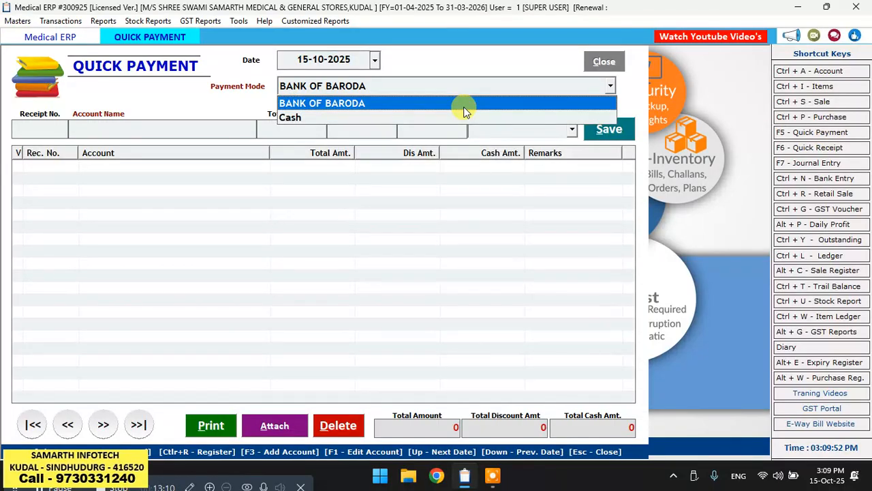
key("Down")
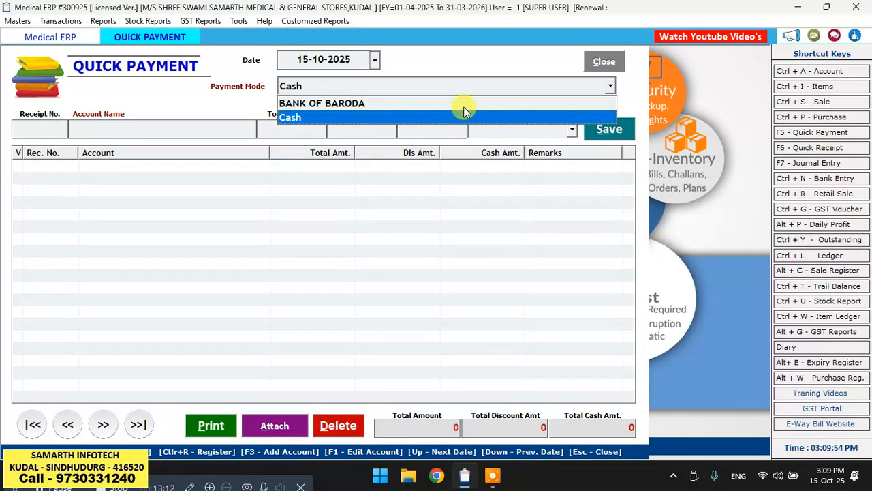
key("Up")
key("Return")
key("Return")
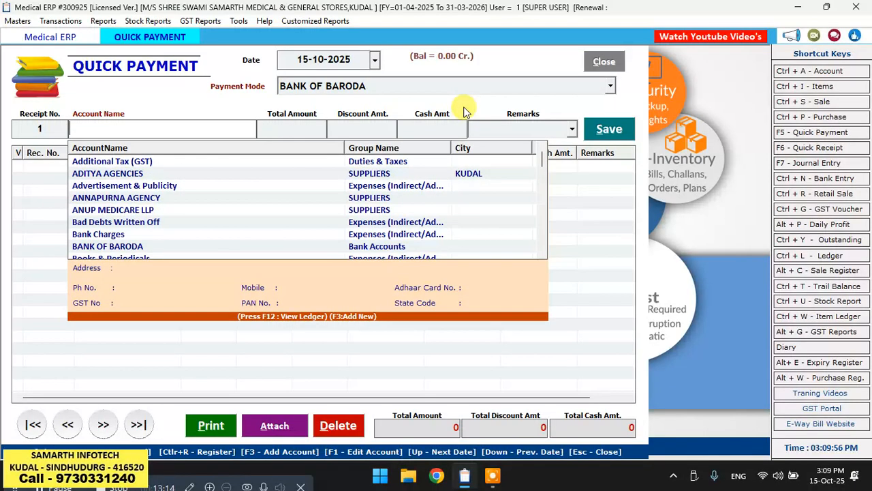
type("AN")
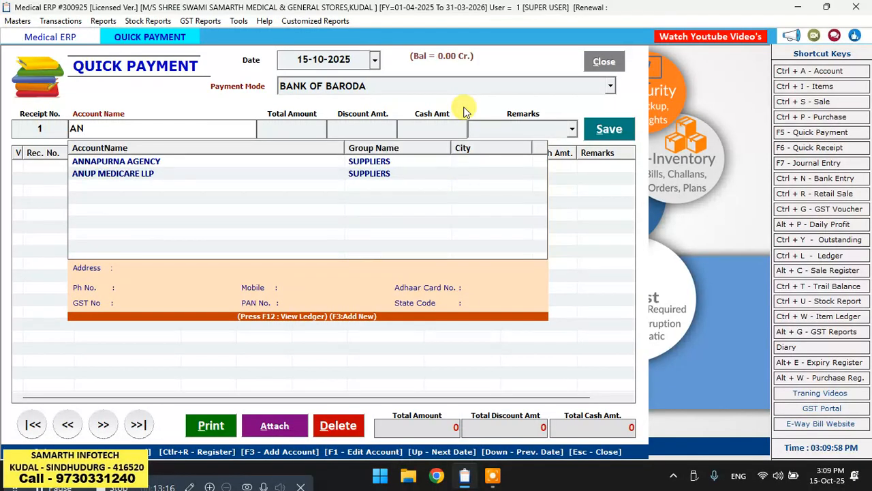
key("Down")
key("Return")
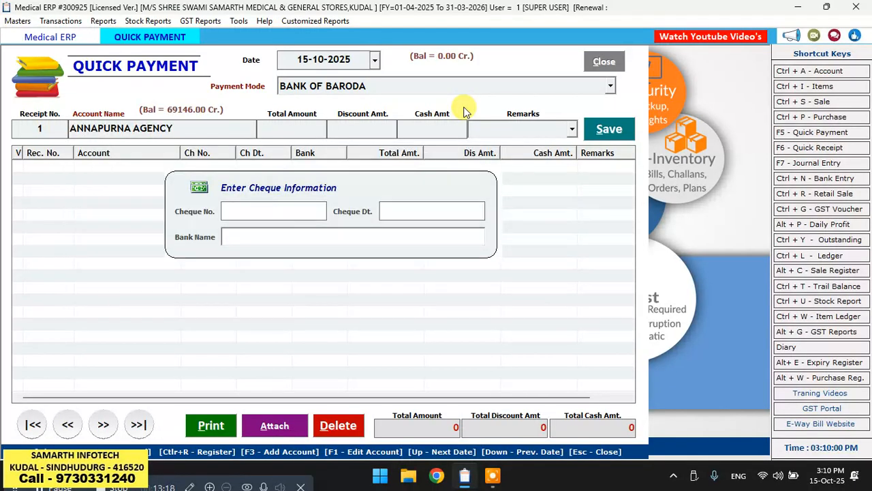
Enter the cheque information with cheque number 1225, cheque date 555 and bank name 555
type("1225")
type("555")
key("Return")
type("555")
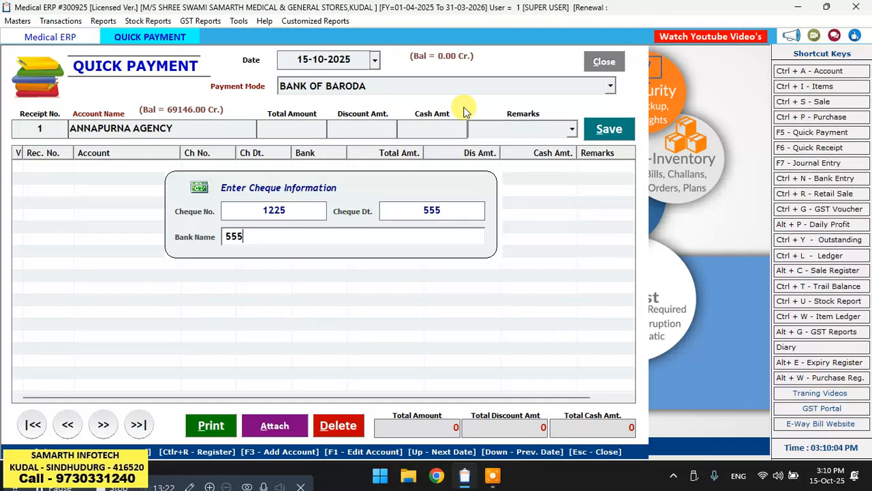
key("Return")
Set the payment's total amount to 50000, leave the discount and remarks blank, and save the payment
type("5")
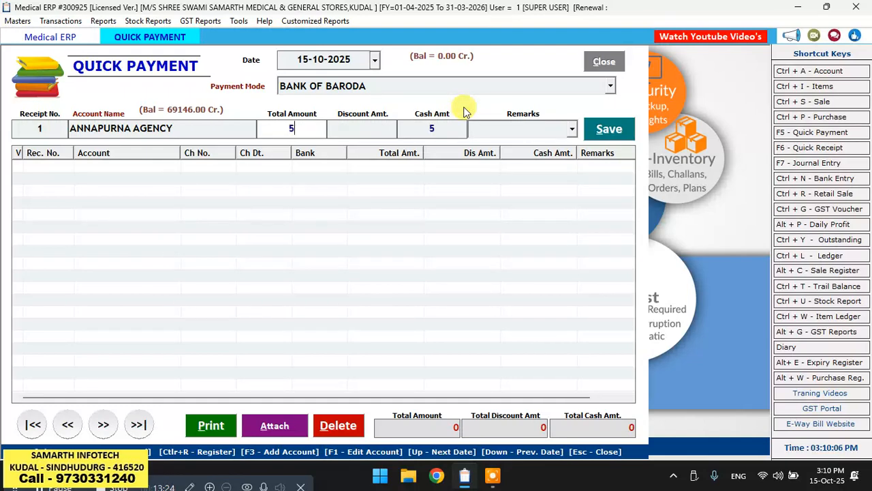
type("0000")
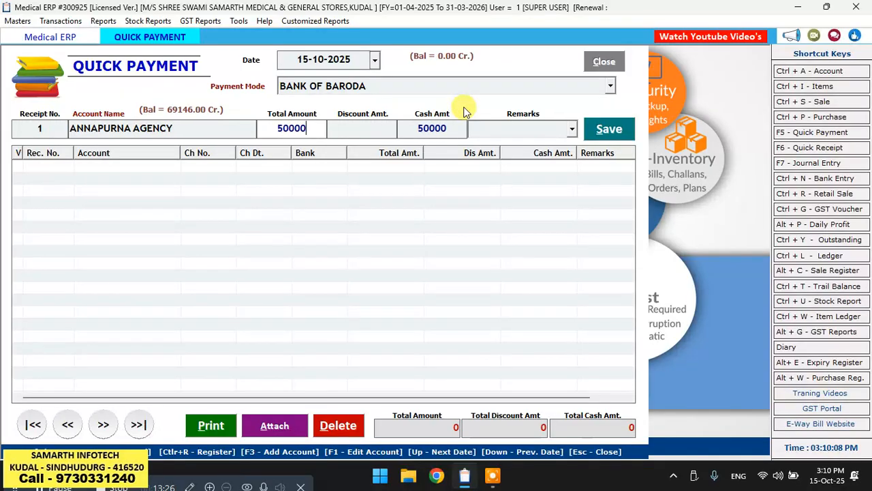
key("Return")
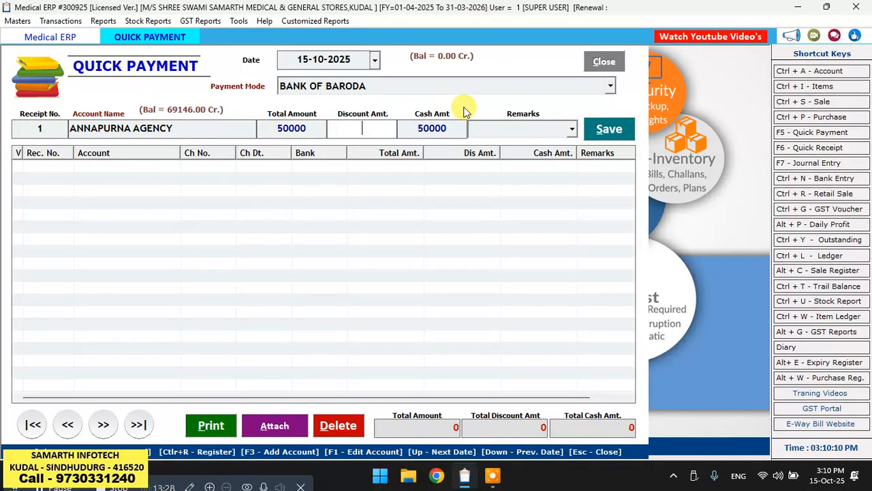
key("Return")
key("Return")
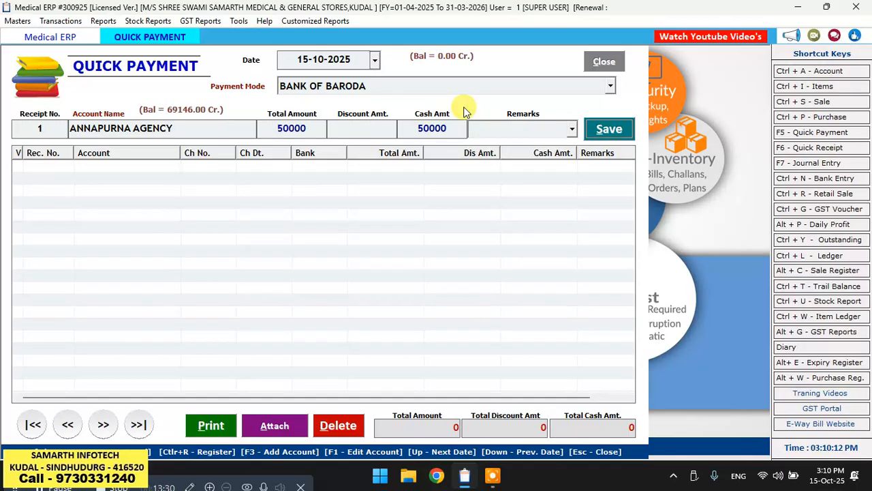
left_click(539, 130)
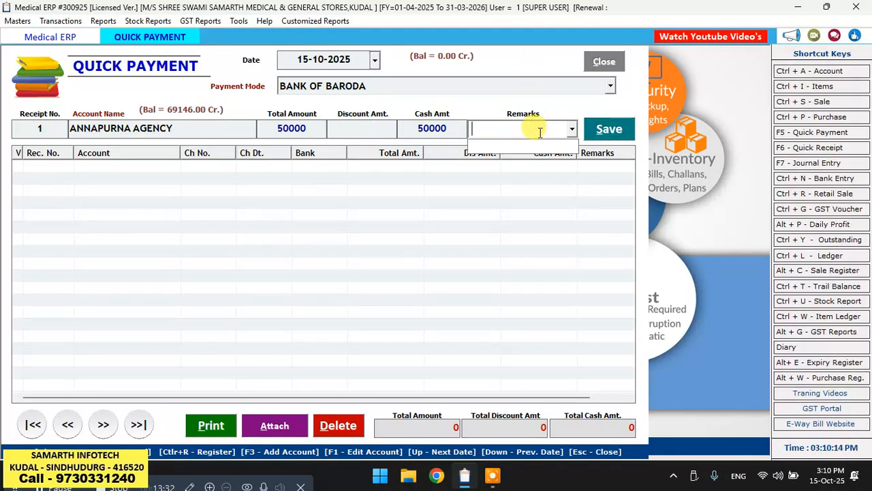
key("Return")
key("Return")
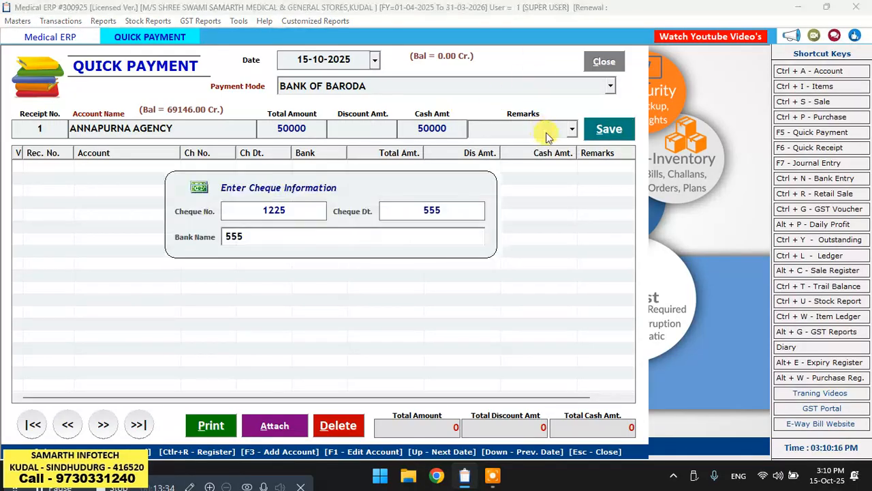
left_click(475, 277)
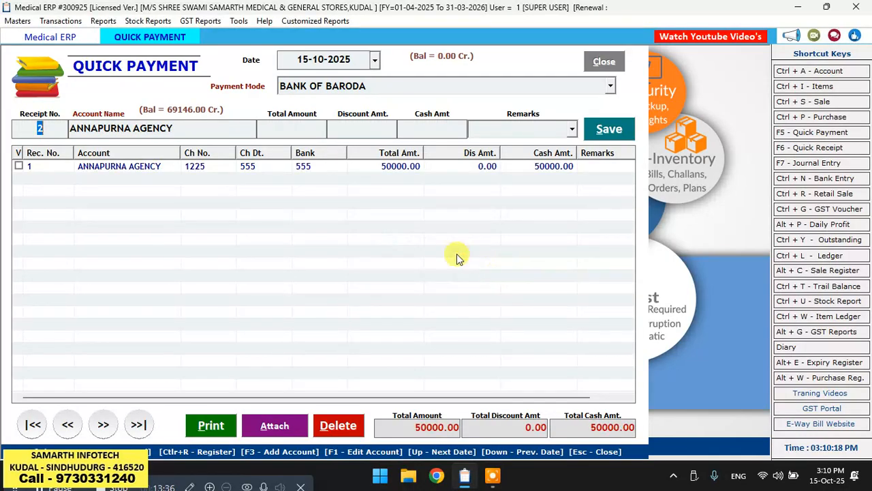
Try to preview the cheque printout for the ANNAPURNA AGENCY payment with cheque number 1225, and close the quick payment form
left_click(19, 166)
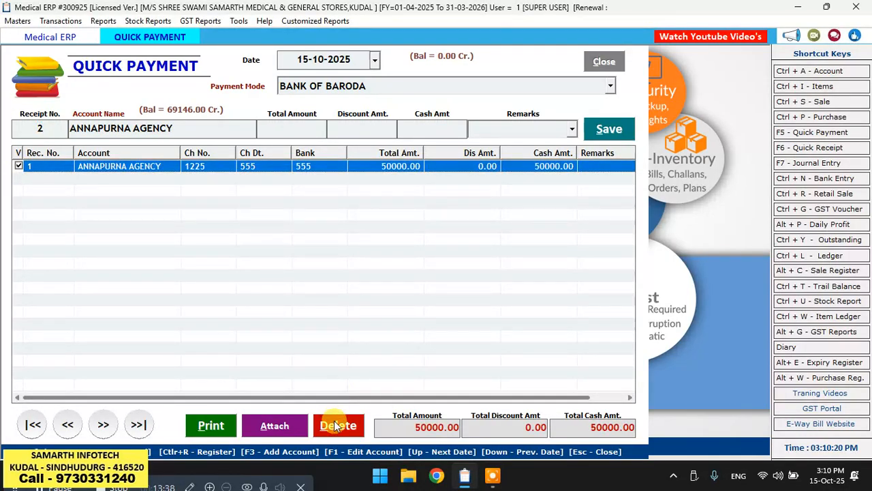
left_click(216, 425)
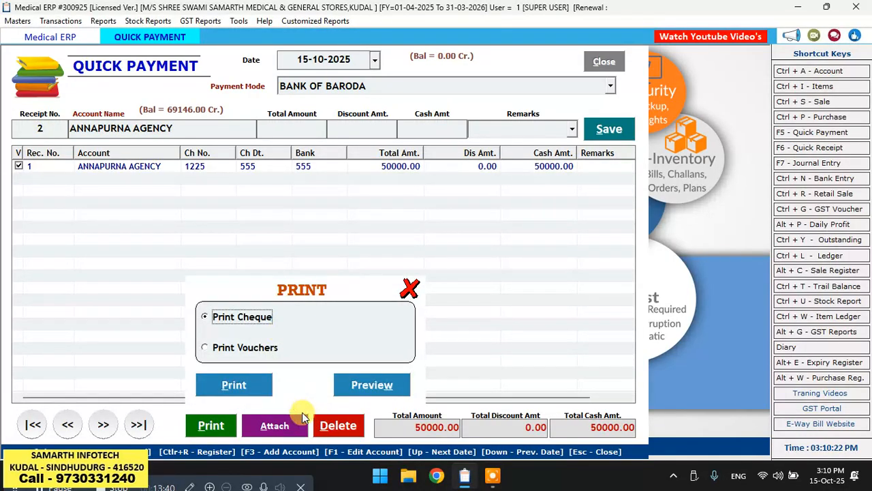
left_click(354, 387)
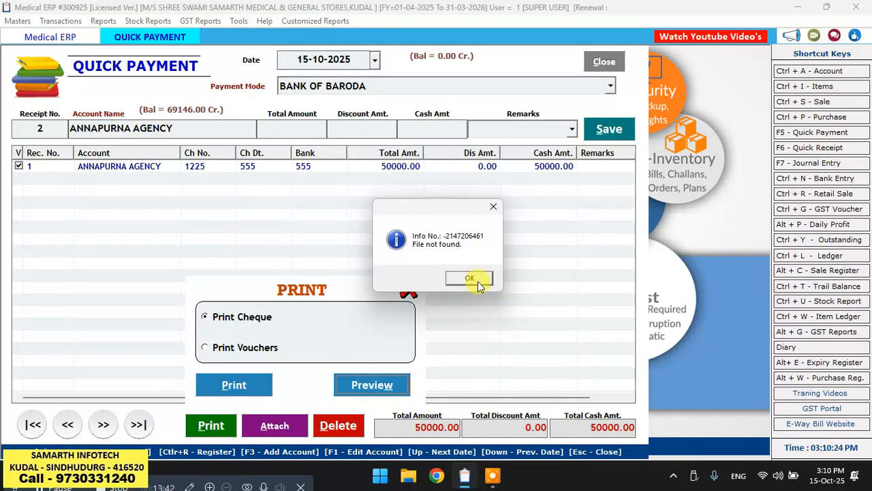
left_click(480, 278)
left_click(411, 289)
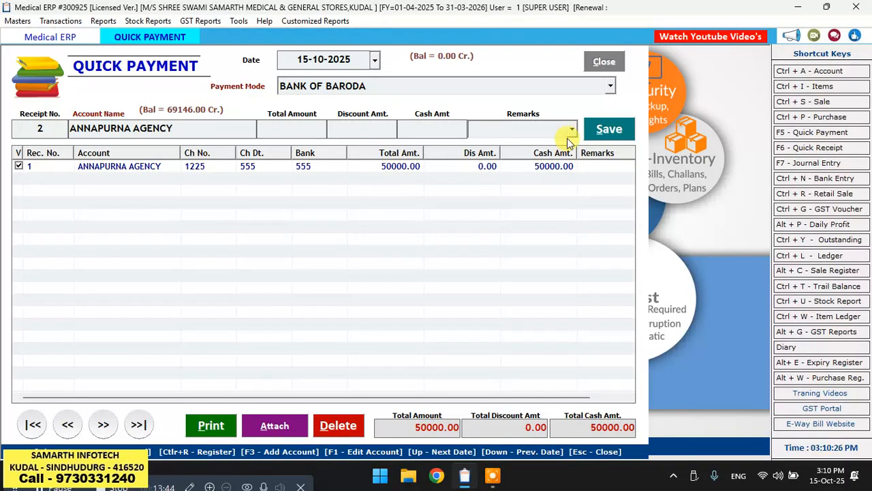
left_click(605, 67)
Open the ledger report's list of all accounts and refresh the account balances
left_click(103, 20)
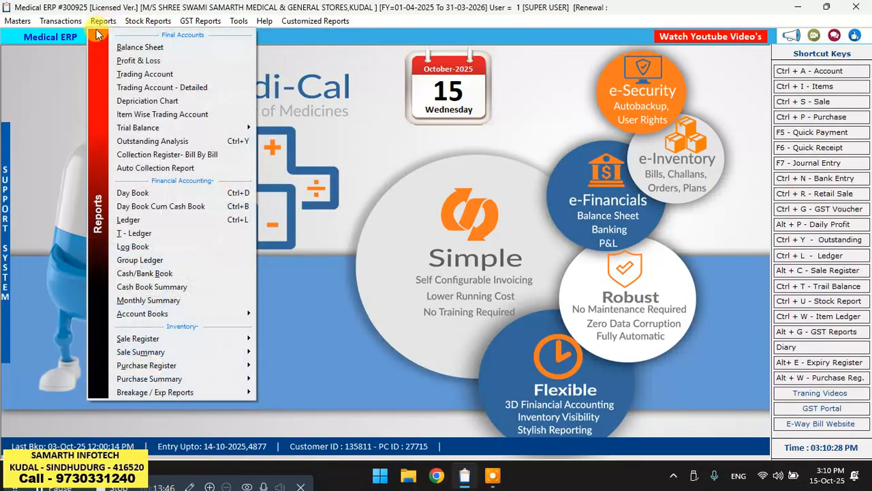
left_click(173, 220)
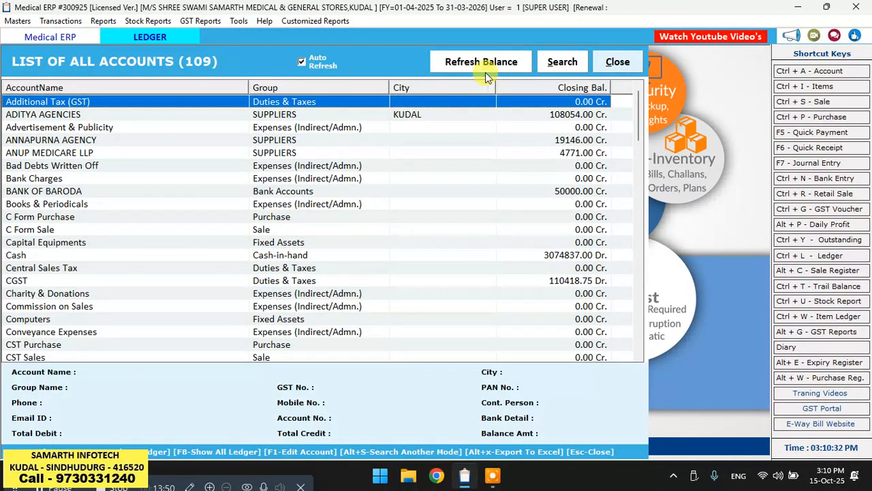
left_click(460, 63)
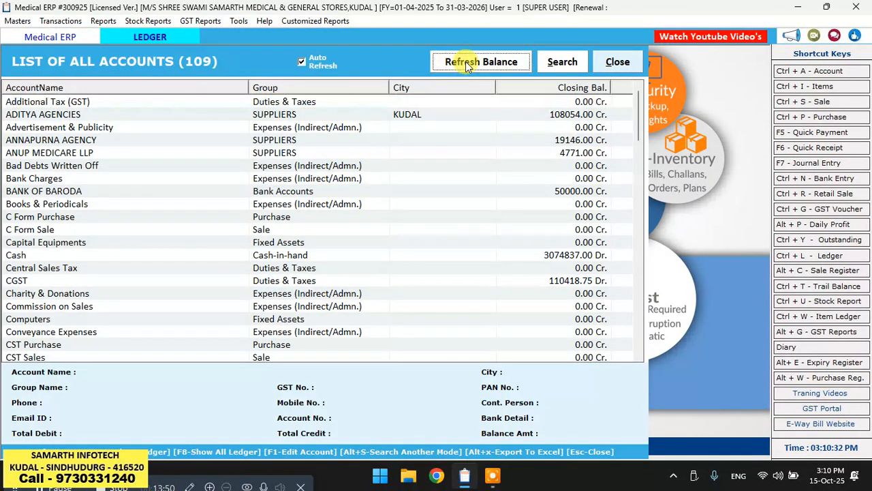
left_click(500, 280)
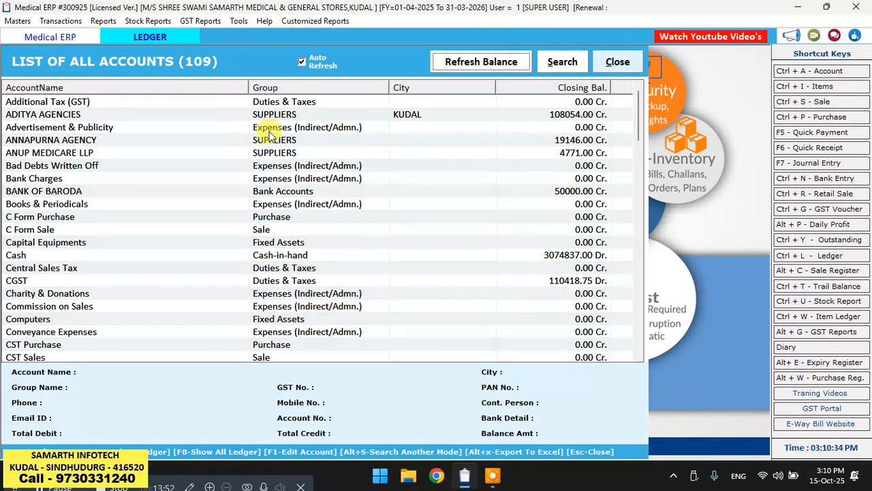
Open the ANNAPURNA AGENCY ledger for 01-04-2025 to 31-03-2026 and select its BANK OF BARODA payment entry
left_click(298, 139)
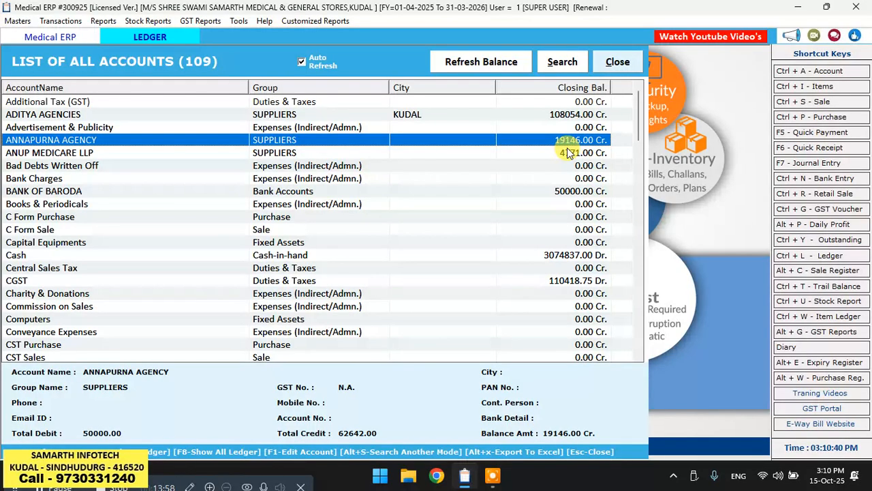
double_click(497, 139)
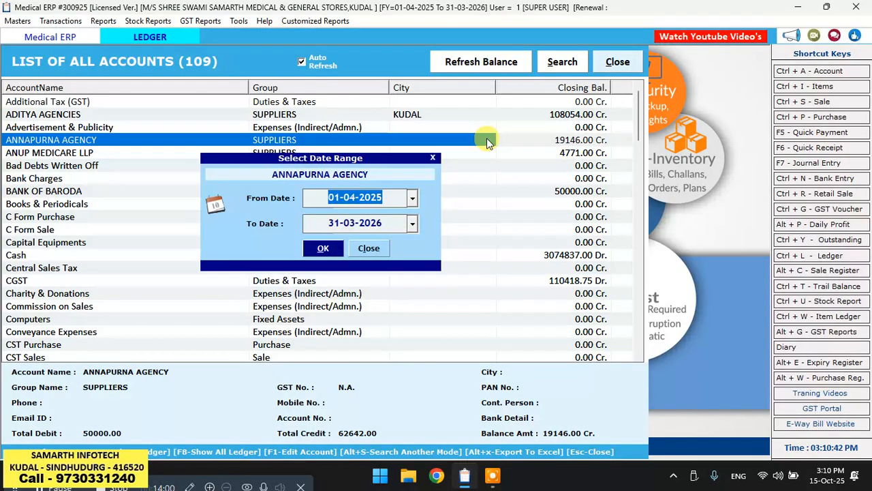
left_click(323, 251)
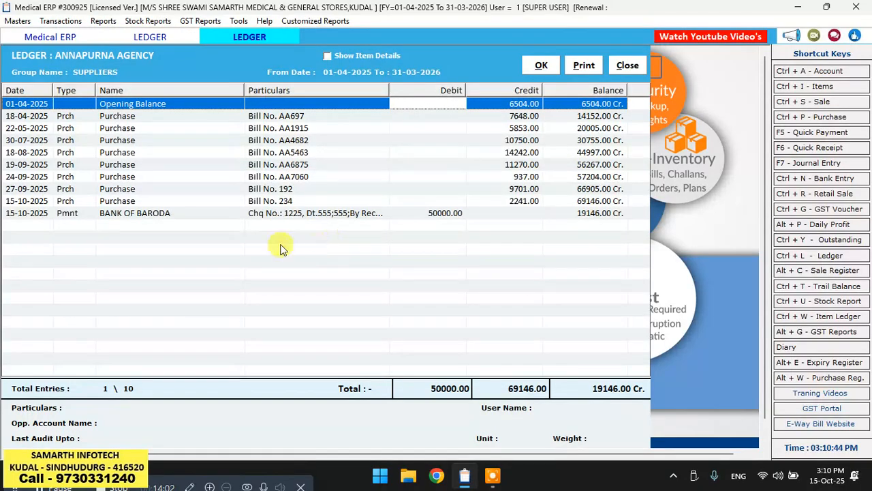
left_click(113, 217)
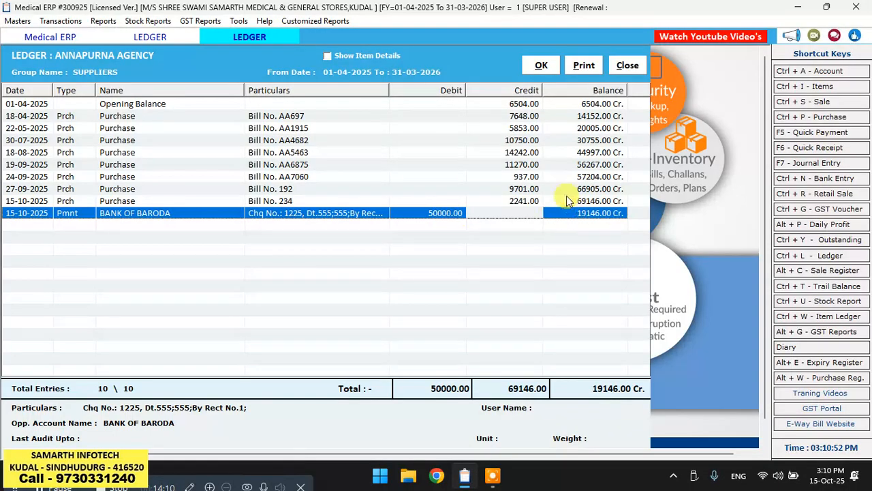
Preview the printout of the ANNAPURNA AGENCY ledger without item details, look through the page and close the preview
left_click(584, 65)
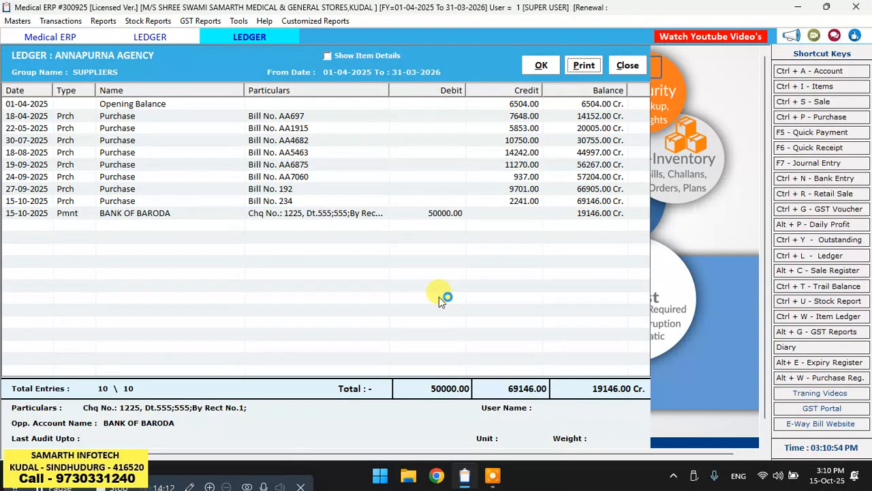
scroll(315, 211, "down", 5)
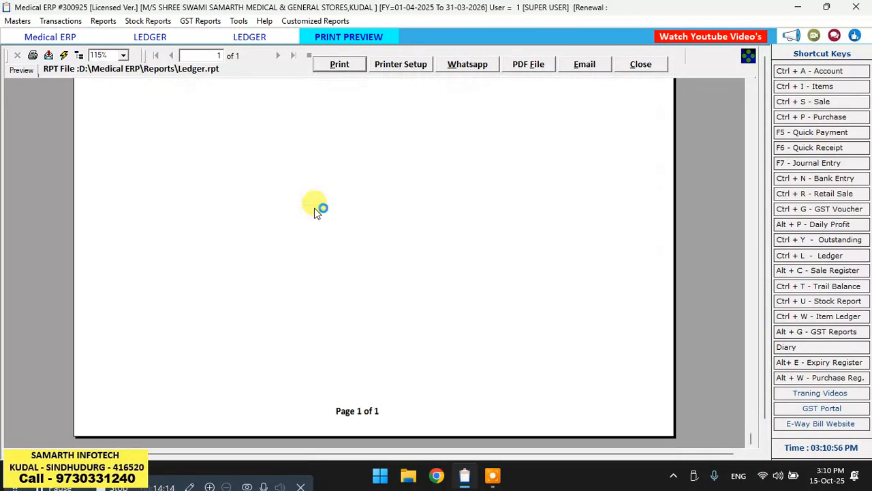
scroll(315, 211, "up", 6)
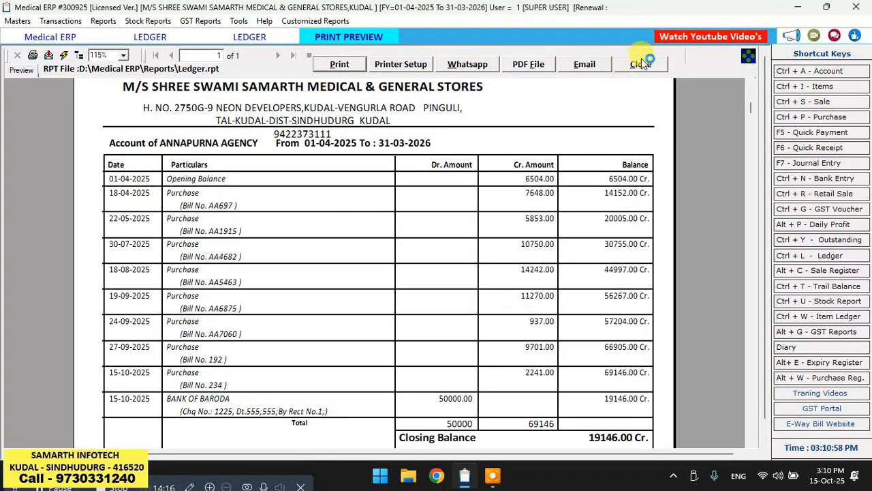
left_click(642, 62)
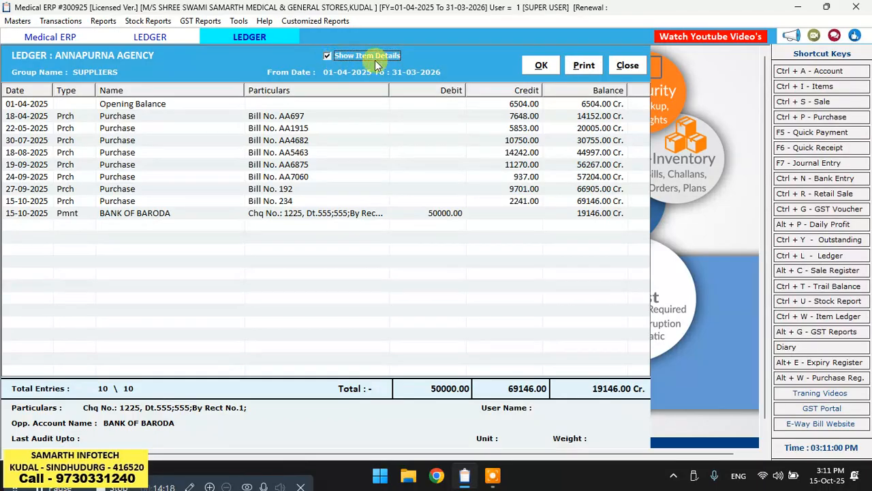
Reload the ANNAPURNA AGENCY ledger with item details shown, preview its printout, and close the preview and both ledger windows
left_click(541, 66)
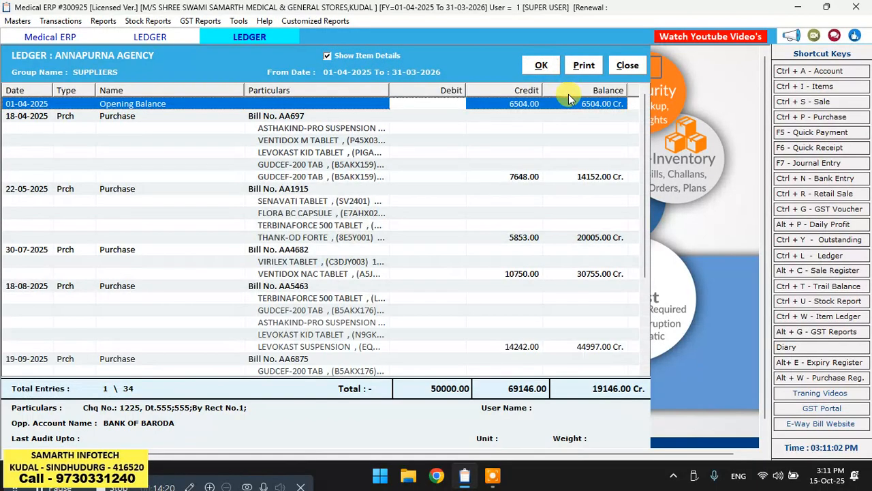
key("alt+p")
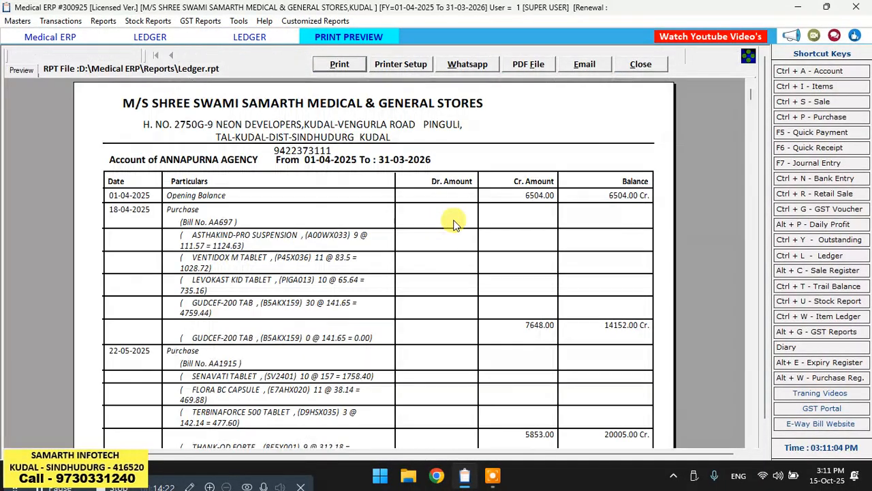
scroll(454, 224, "down", 5)
scroll(454, 224, "up", 5)
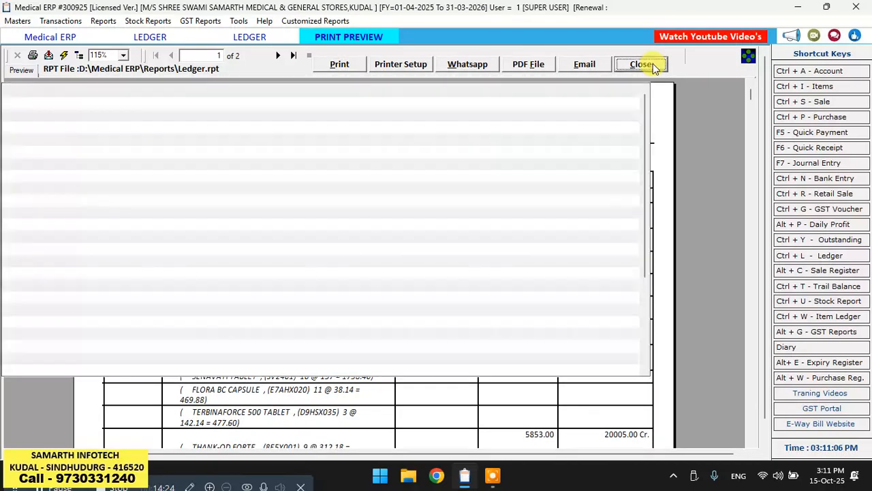
left_click(647, 63)
left_click(626, 67)
left_click(620, 65)
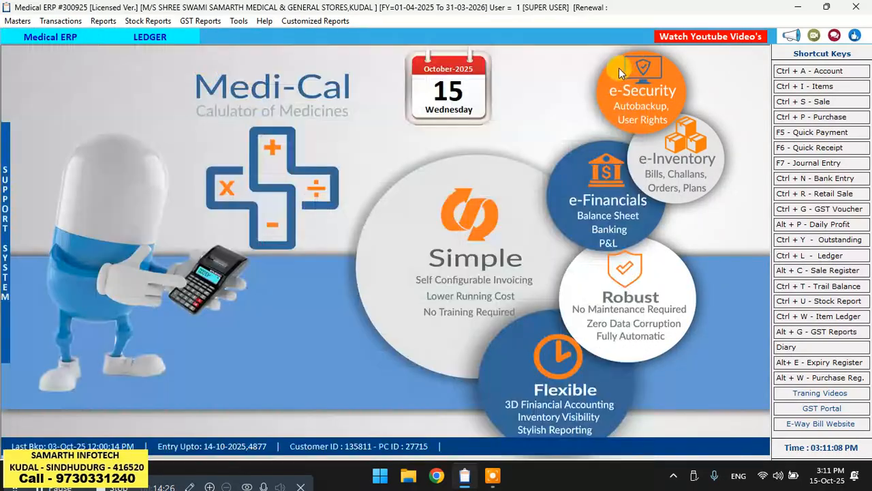